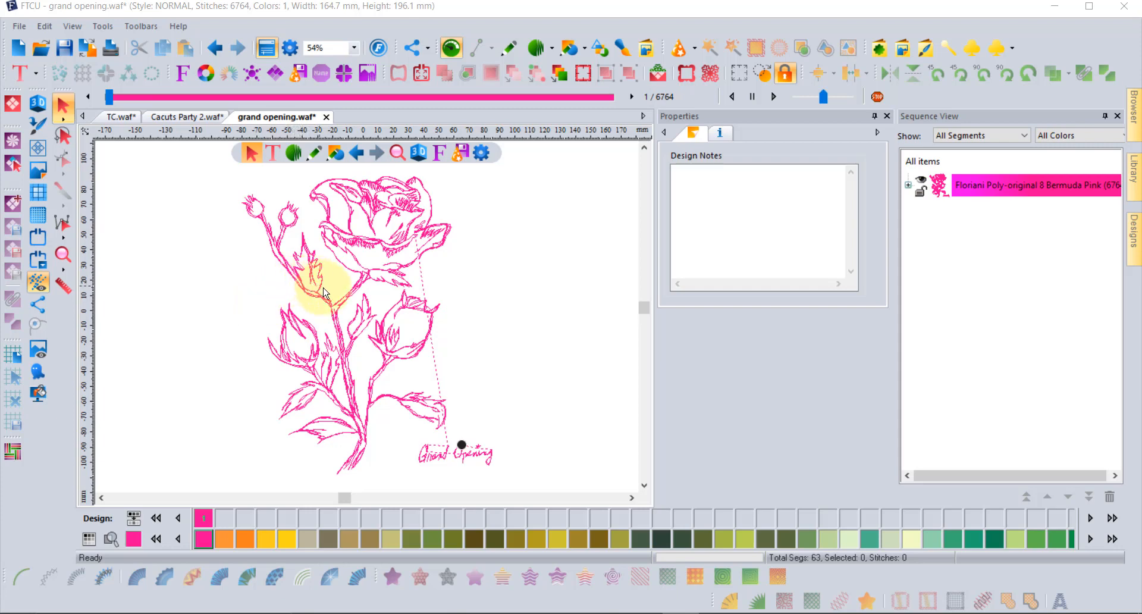
Draw a curving freehand stroke in the blank area right of the rose stem with the Calligraphy 145 brush
{"action": "left_click", "coordinate": [622, 46]}
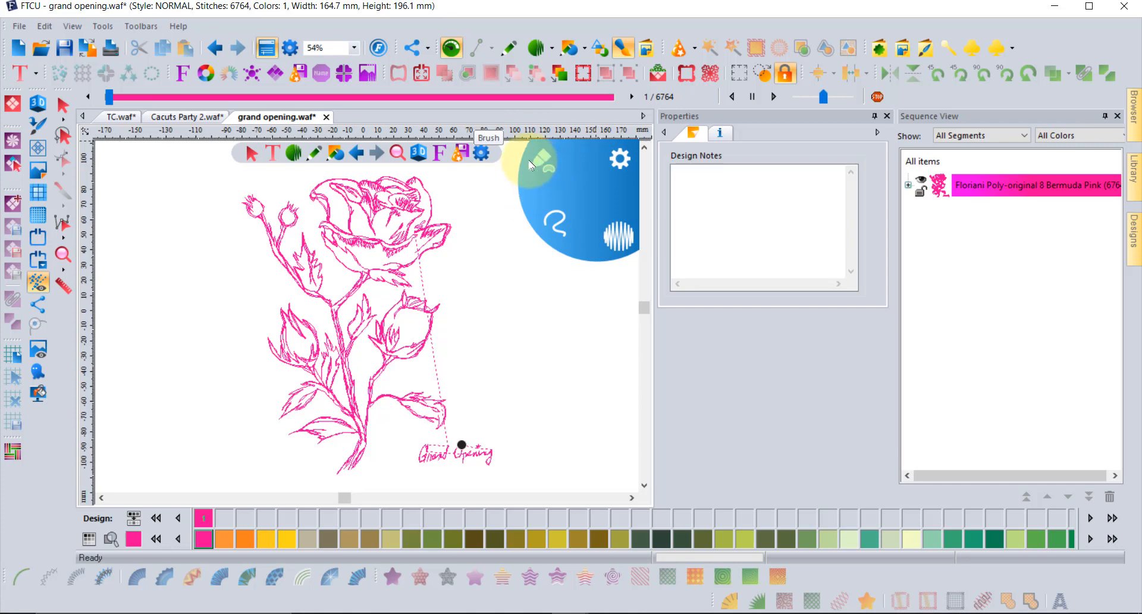
{"action": "left_click", "coordinate": [540, 161]}
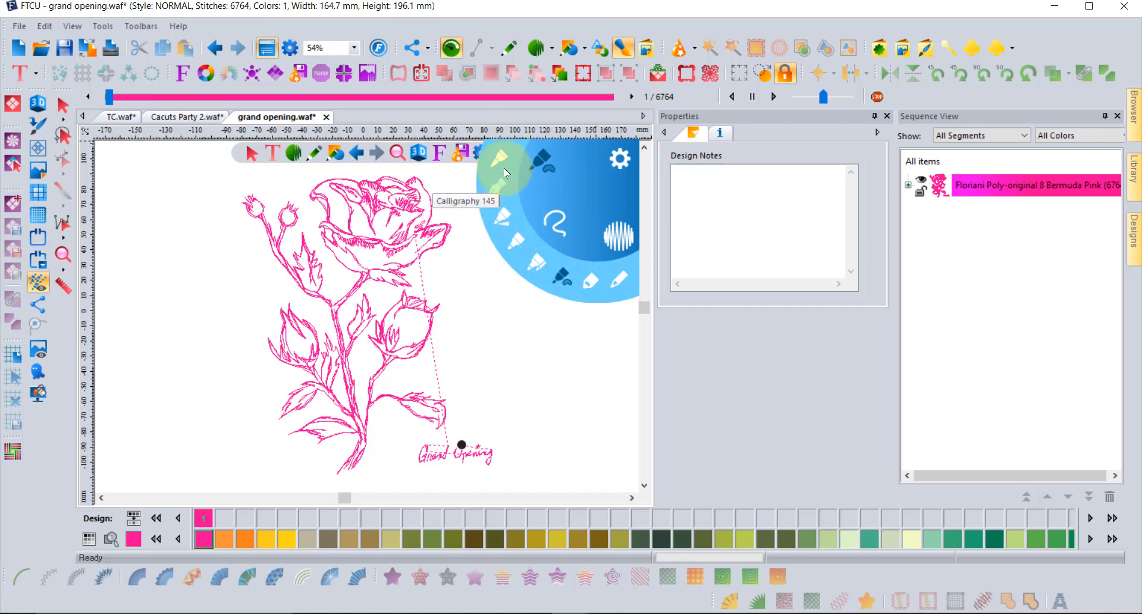
{"action": "left_click", "coordinate": [497, 153]}
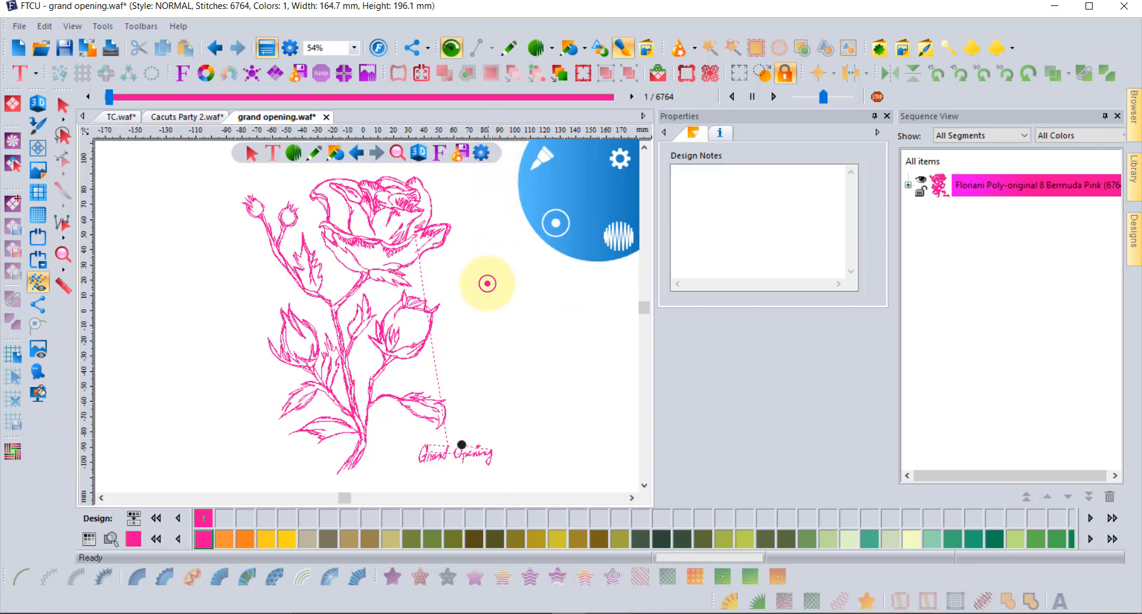
{"action": "mouse_move", "coordinate": [487, 283]}
{"action": "left_mouse_down"}
{"action": "mouse_move", "coordinate": [528, 300]}
{"action": "mouse_move", "coordinate": [538, 348]}
{"action": "mouse_move", "coordinate": [587, 415]}
{"action": "left_mouse_up"}
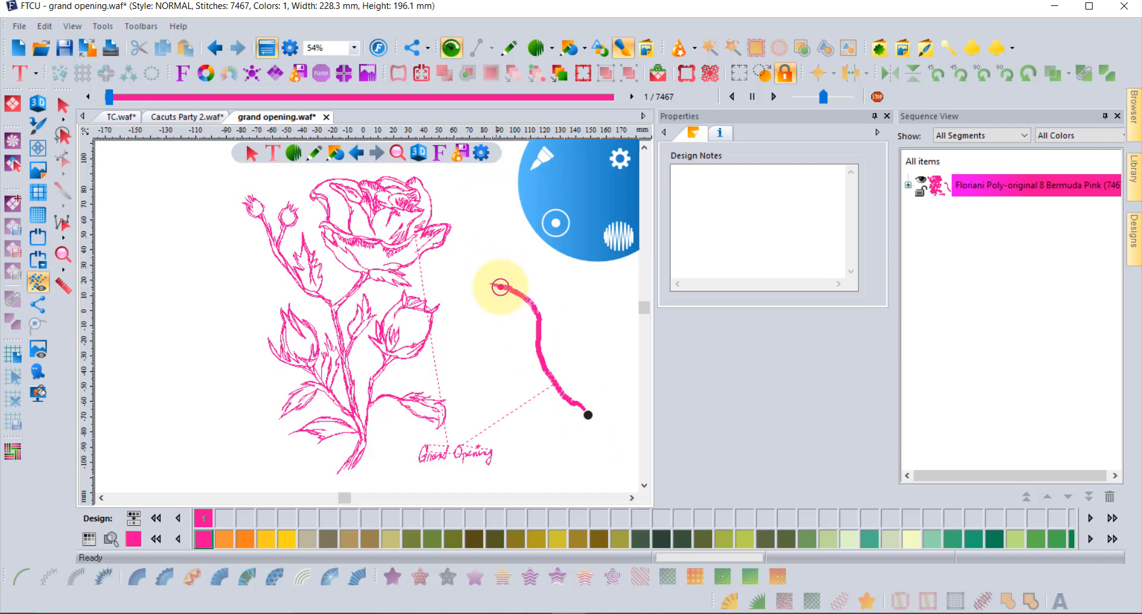
{"action": "scroll", "coordinate": [496, 285], "scroll_direction": "up", "scroll_amount": 2}
{"action": "scroll", "coordinate": [495, 286], "scroll_direction": "up", "scroll_amount": 2}
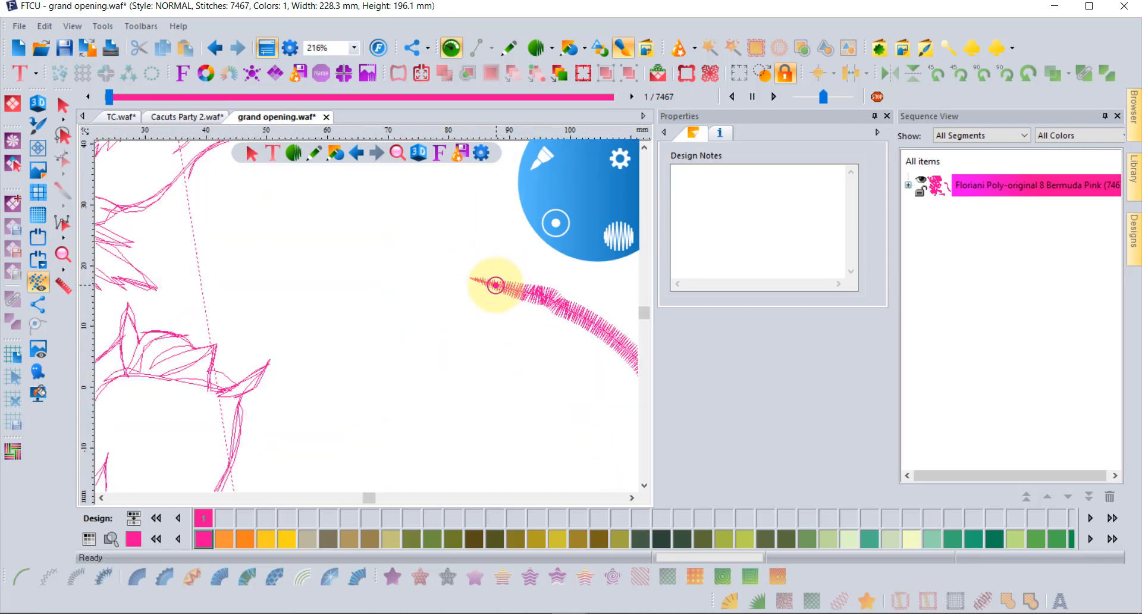
{"action": "scroll", "coordinate": [495, 285], "scroll_direction": "down", "scroll_amount": 4}
Draw a zigzag freehand stroke left of the rose with the second calligraphy nib brush
{"action": "left_click", "coordinate": [538, 163]}
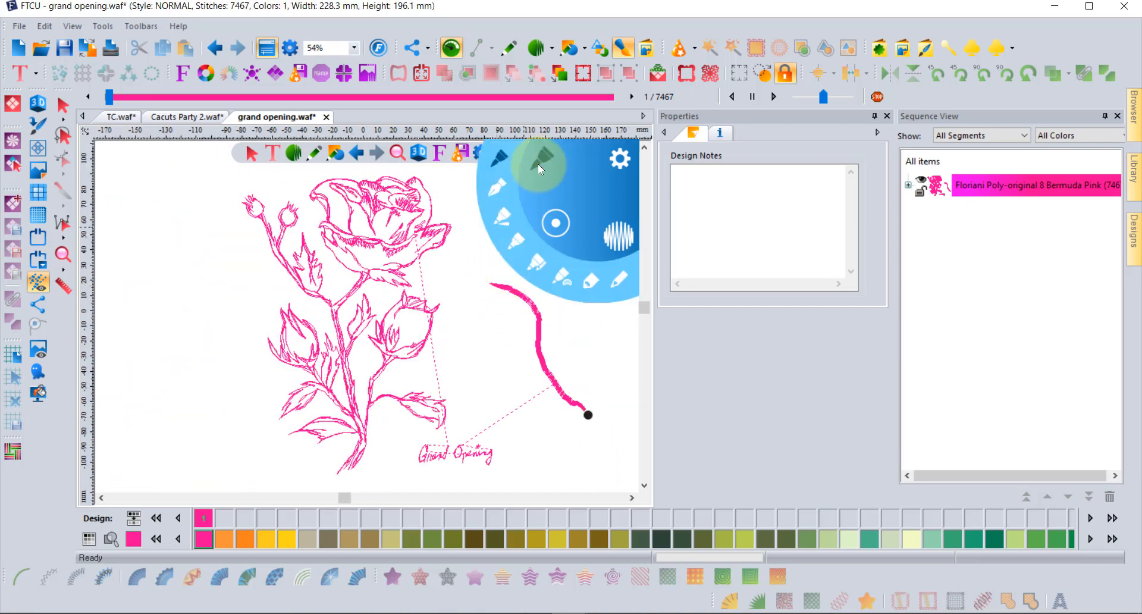
{"action": "left_click", "coordinate": [497, 205]}
{"action": "left_click", "coordinate": [164, 264]}
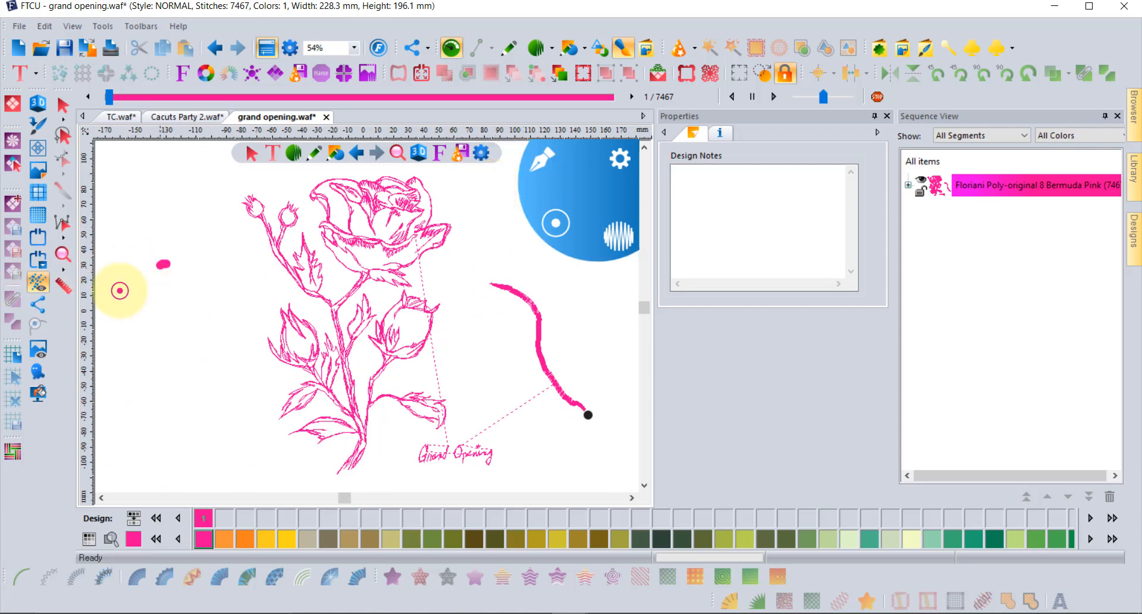
{"action": "mouse_move", "coordinate": [120, 290]}
{"action": "left_mouse_down"}
{"action": "mouse_move", "coordinate": [167, 341]}
{"action": "mouse_move", "coordinate": [179, 426]}
{"action": "left_mouse_up"}
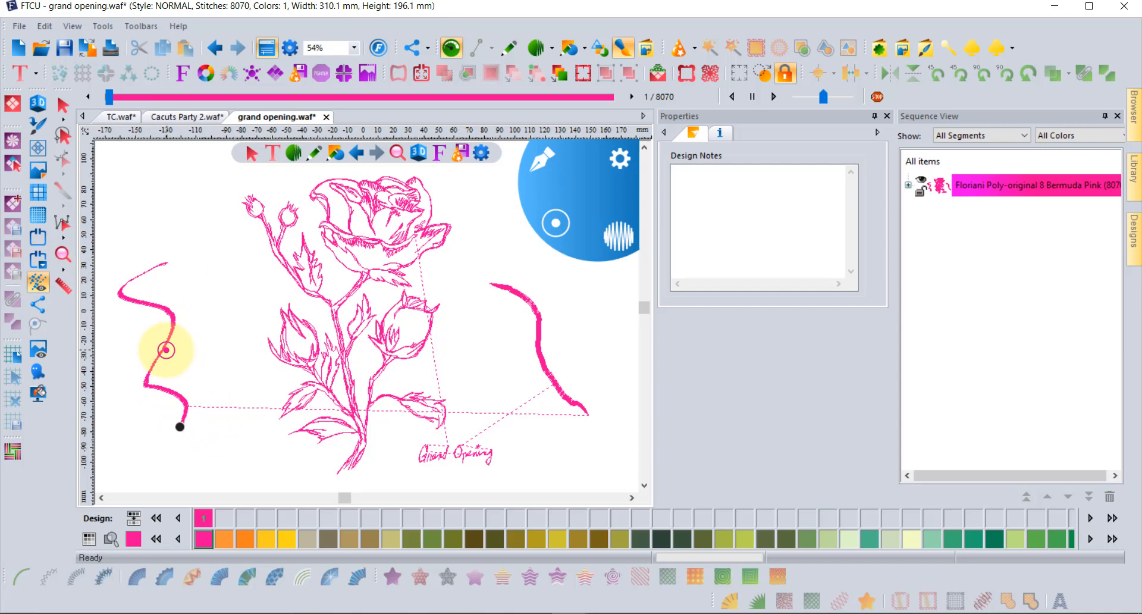
Draw a small solid-filled closed shape to the right of the first stroke using the fill brush
{"action": "left_click", "coordinate": [543, 156]}
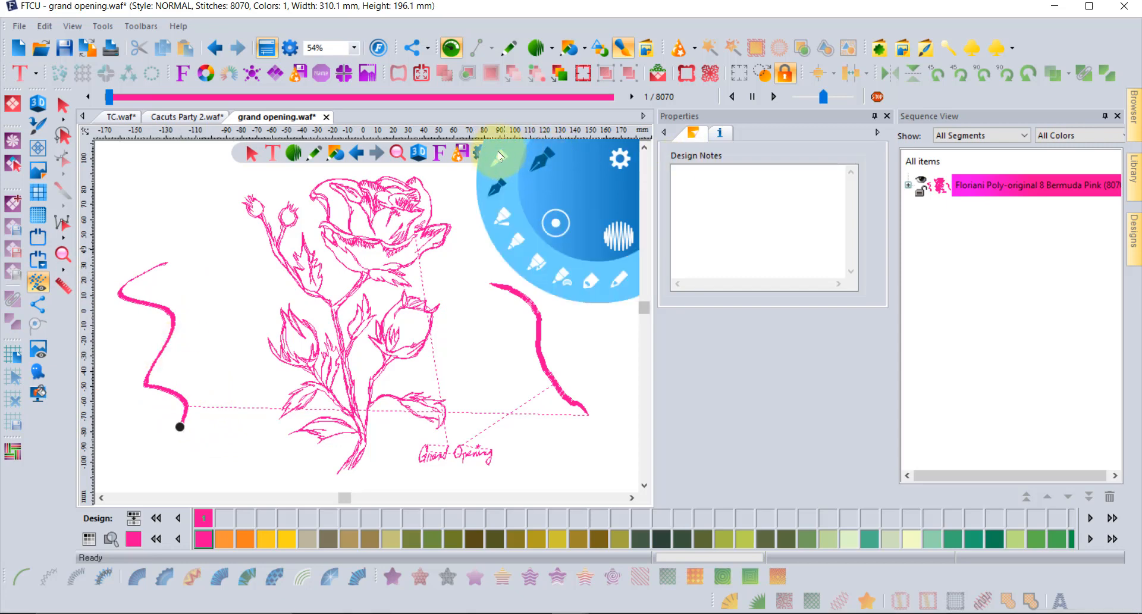
{"action": "left_click", "coordinate": [605, 303]}
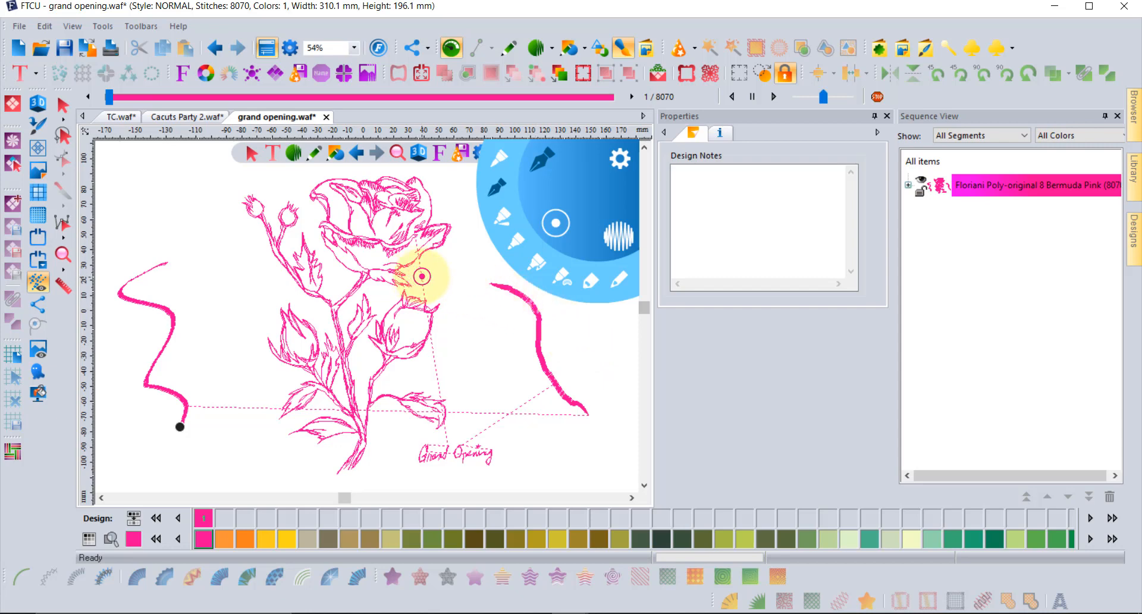
{"action": "left_click", "coordinate": [556, 278]}
{"action": "mouse_move", "coordinate": [569, 315]}
{"action": "left_mouse_down"}
{"action": "mouse_move", "coordinate": [580, 365]}
{"action": "mouse_move", "coordinate": [609, 354]}
{"action": "mouse_move", "coordinate": [605, 318]}
{"action": "mouse_move", "coordinate": [562, 308]}
{"action": "left_mouse_up"}
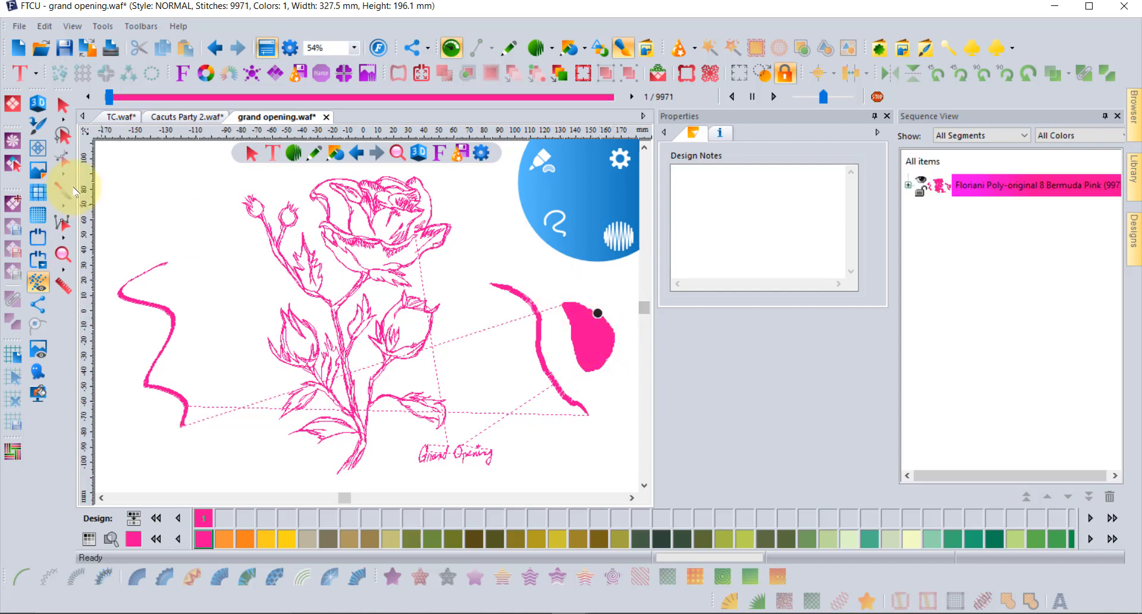
Turn on the 3D stitch view and inspect the line stitching of the rose up close
{"action": "left_click", "coordinate": [39, 102]}
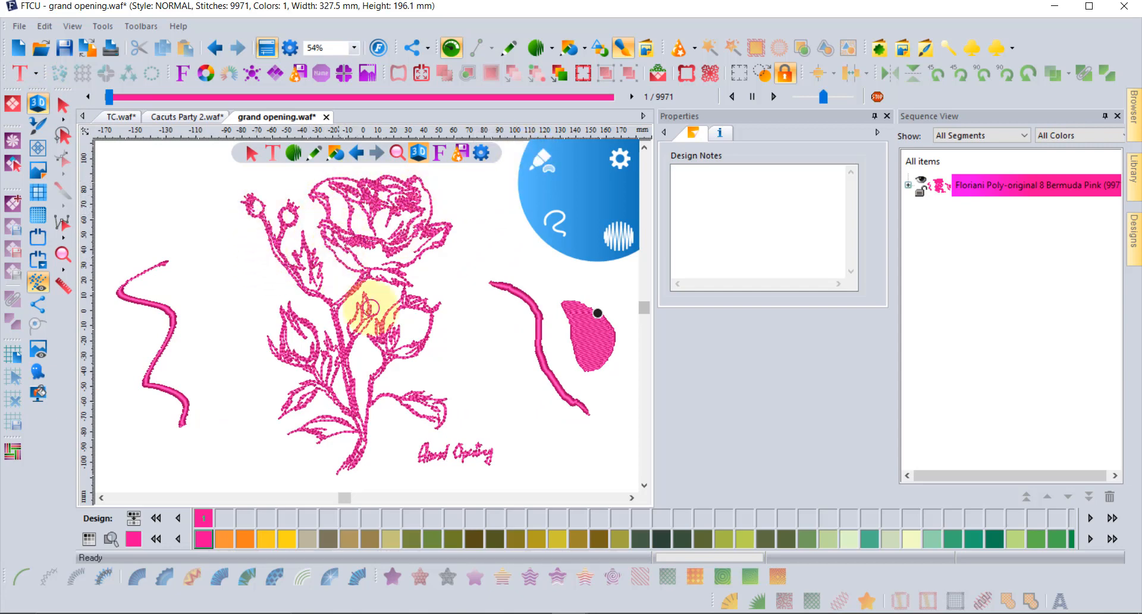
{"action": "scroll", "coordinate": [437, 451], "scroll_direction": "up", "scroll_amount": 2}
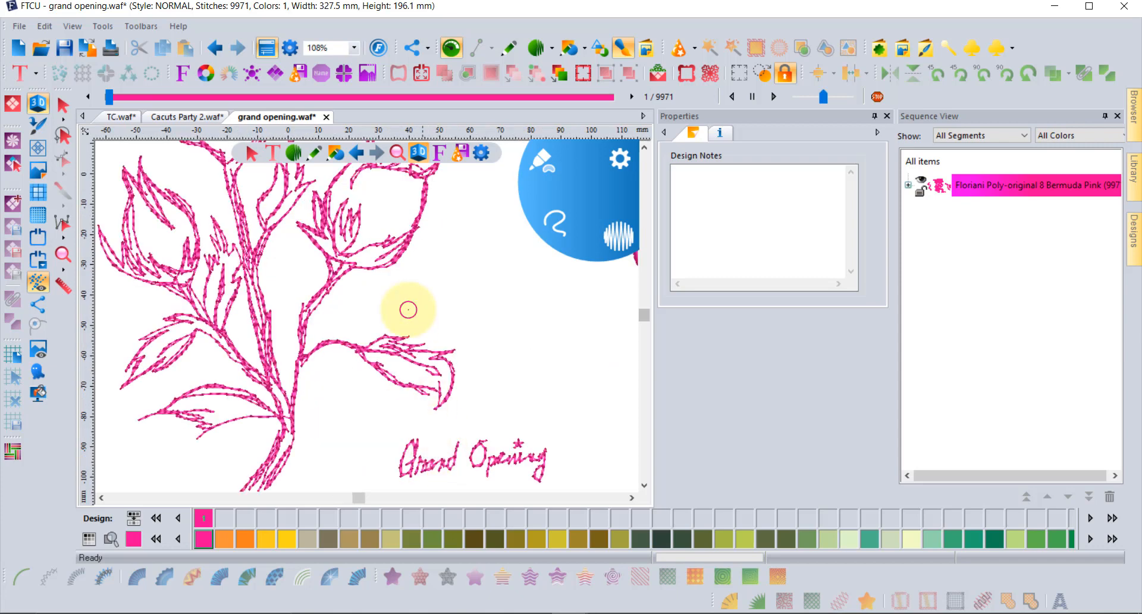
{"action": "scroll", "coordinate": [213, 233], "scroll_direction": "up", "scroll_amount": 2}
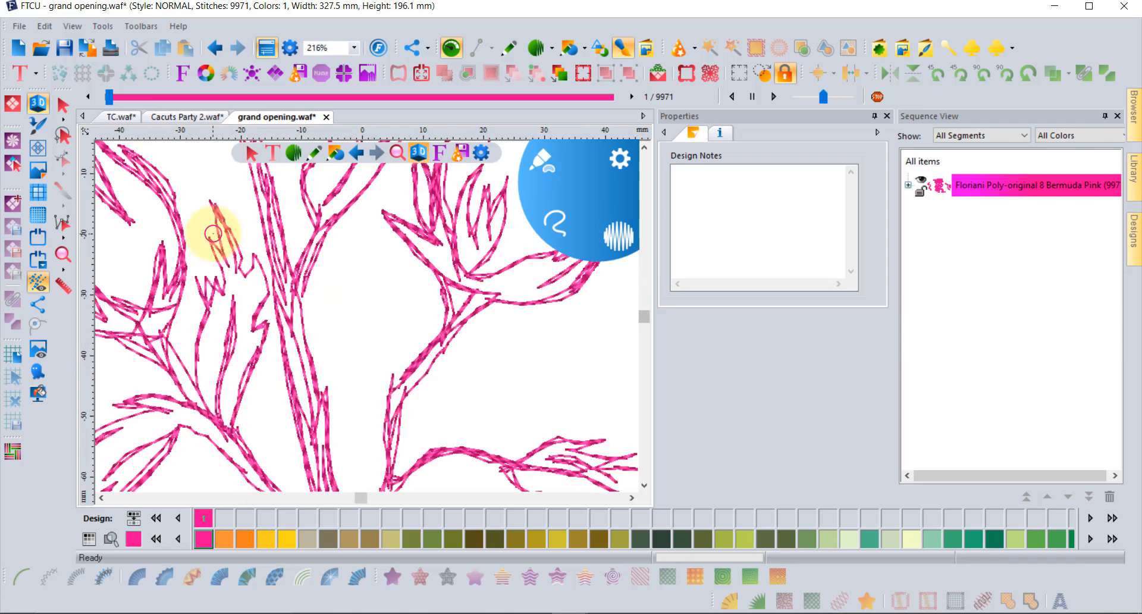
{"action": "scroll", "coordinate": [205, 232], "scroll_direction": "down", "scroll_amount": 4}
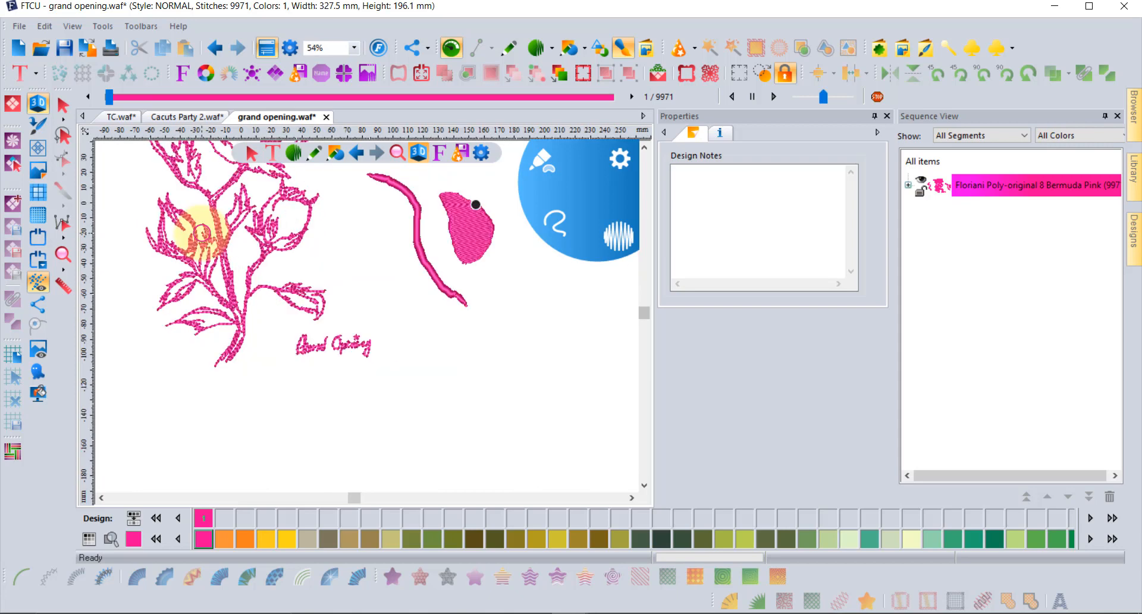
Draw a wavy single-line stroke below the filled shape with the pencil brush
{"action": "left_click", "coordinate": [541, 159]}
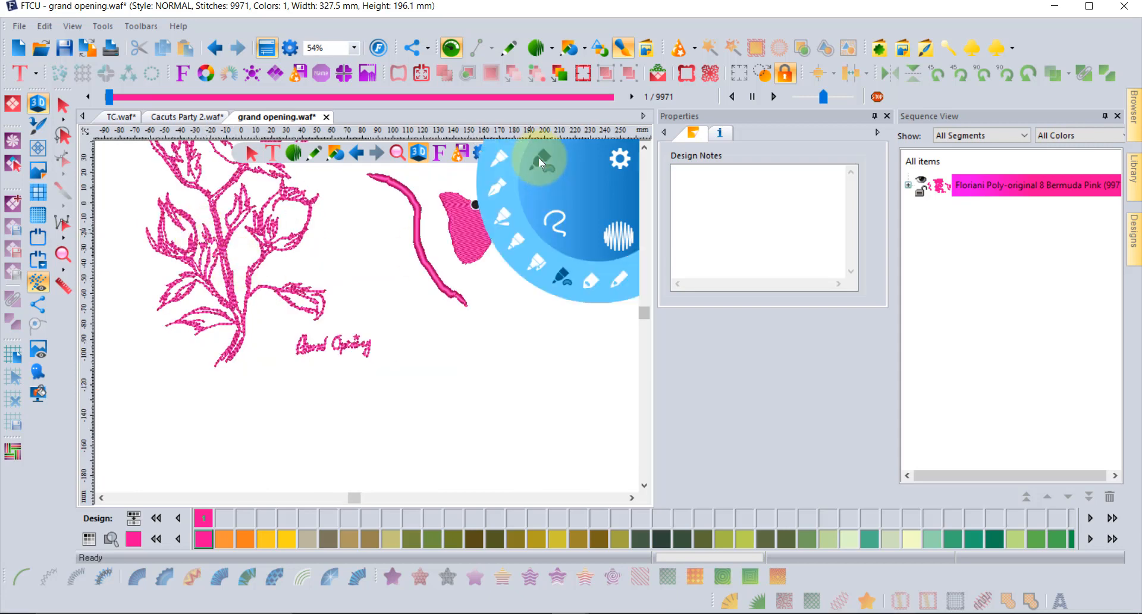
{"action": "left_click", "coordinate": [620, 287]}
{"action": "left_click", "coordinate": [422, 375]}
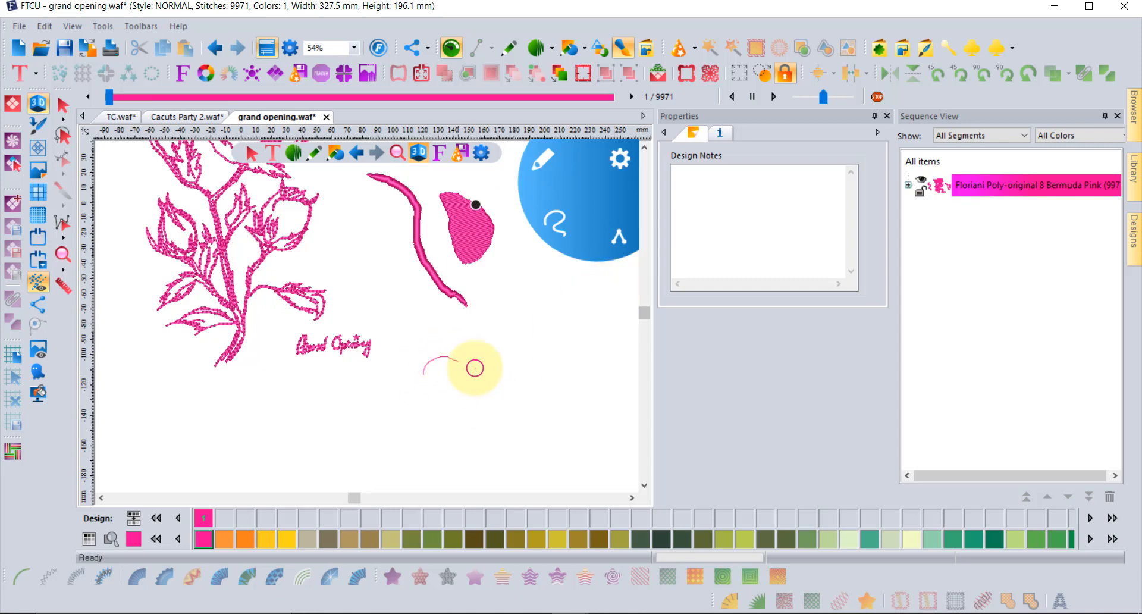
{"action": "left_click_drag", "start_coordinate": [474, 368], "coordinate": [529, 333]}
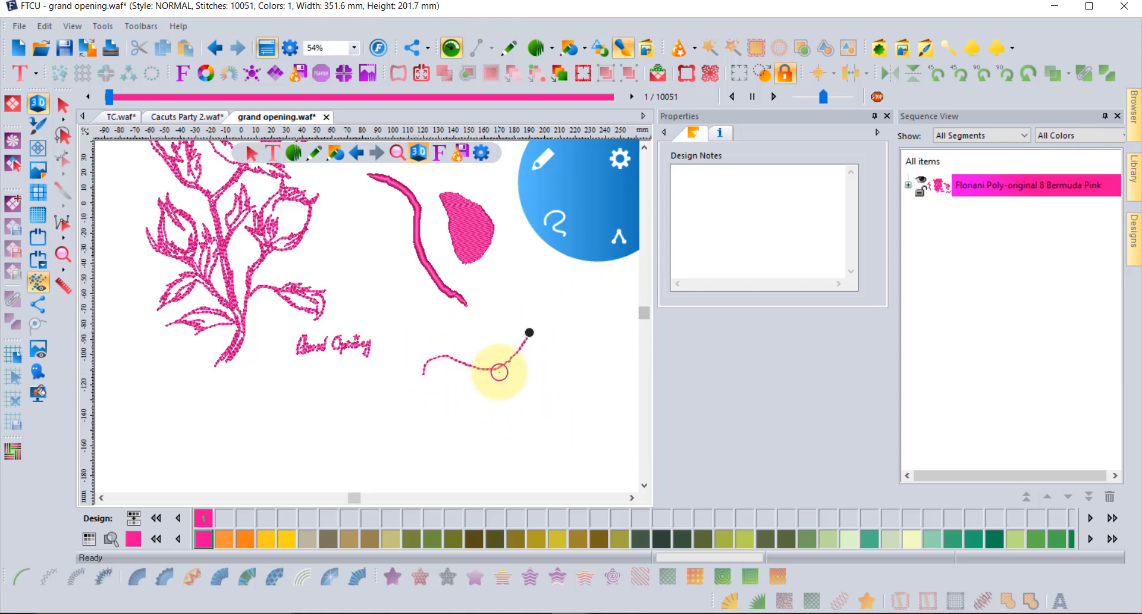
{"action": "scroll", "coordinate": [505, 343], "scroll_direction": "up", "scroll_amount": 2}
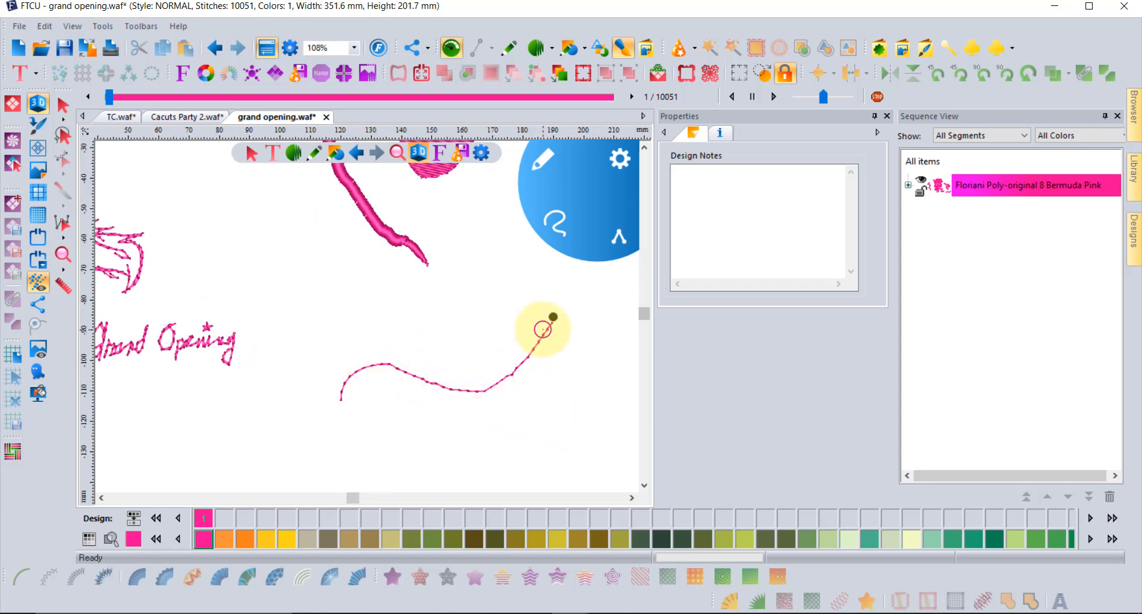
{"action": "scroll", "coordinate": [541, 330], "scroll_direction": "down", "scroll_amount": 3}
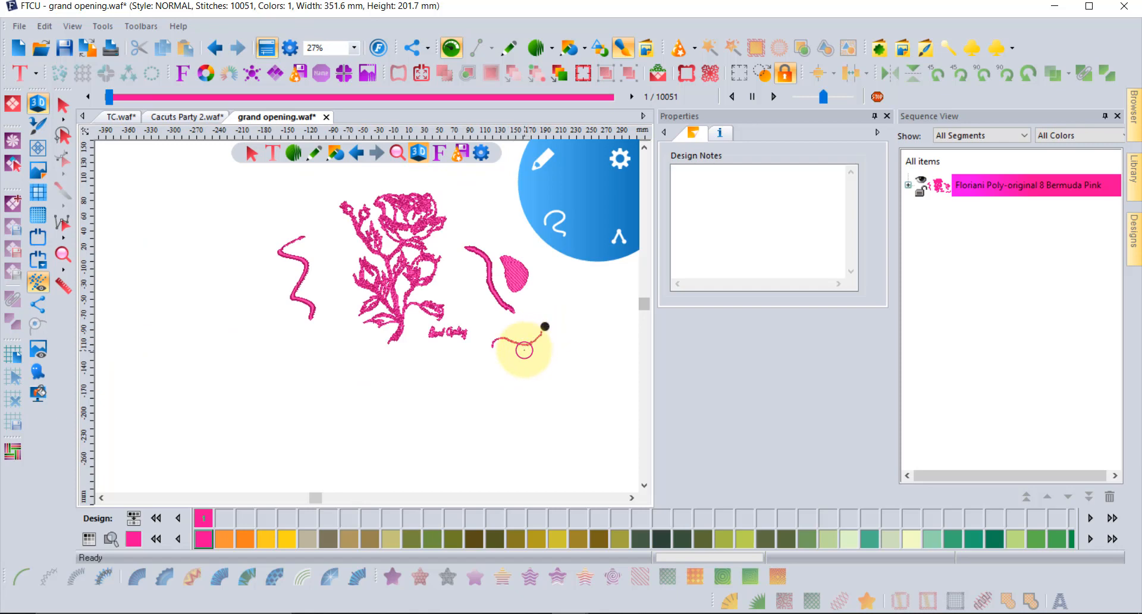
Create a new design and load "1 original art.jpg" from the Desktop as its backdrop
{"action": "left_click", "coordinate": [19, 47]}
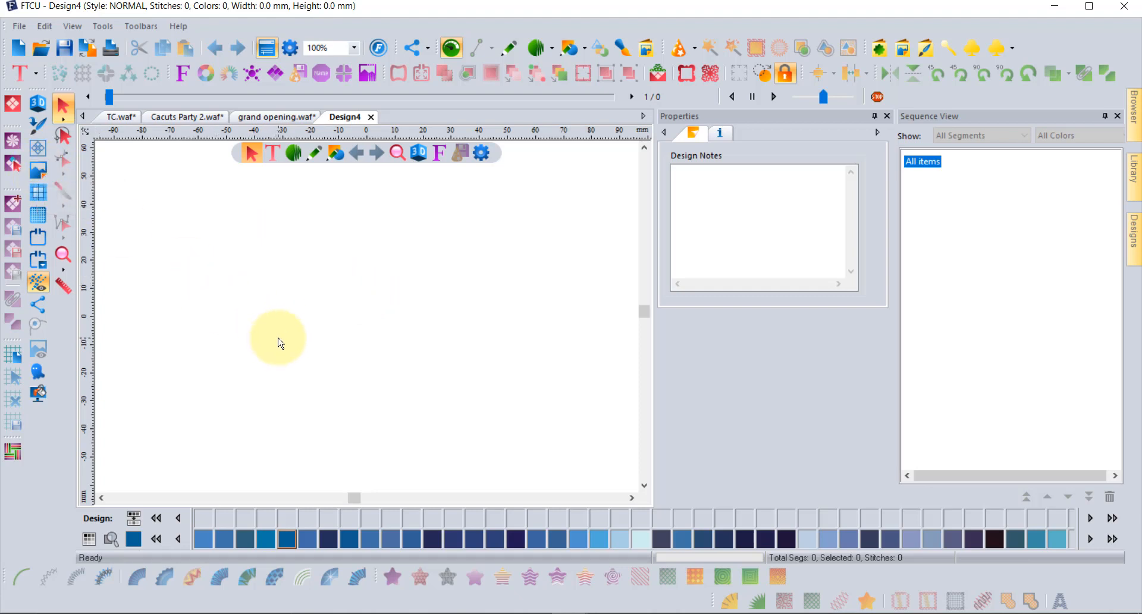
{"action": "left_click", "coordinate": [39, 172]}
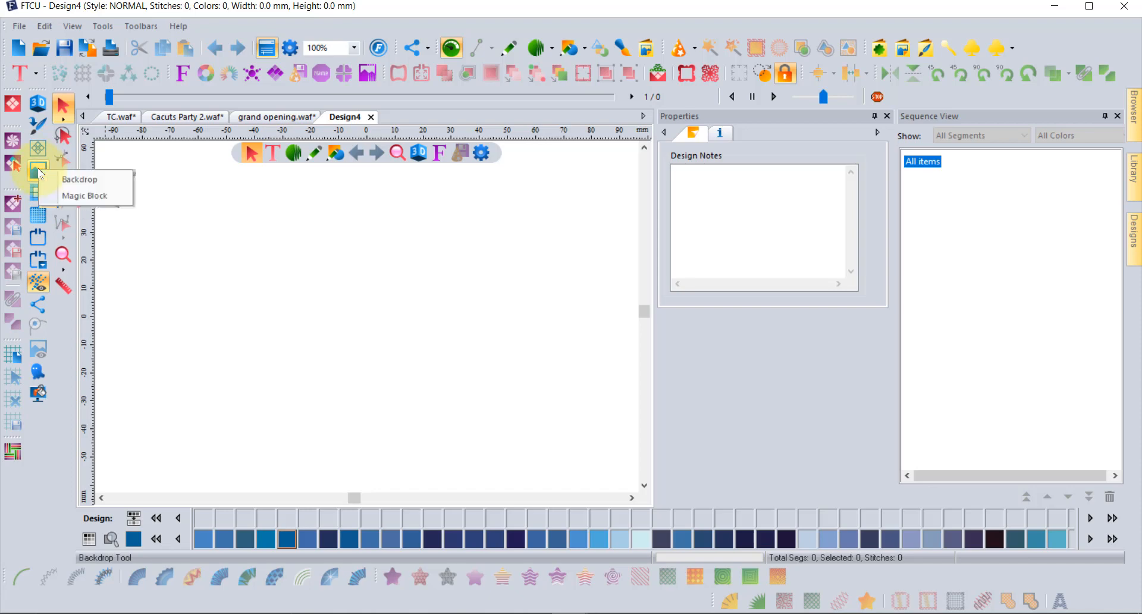
{"action": "left_click", "coordinate": [99, 183]}
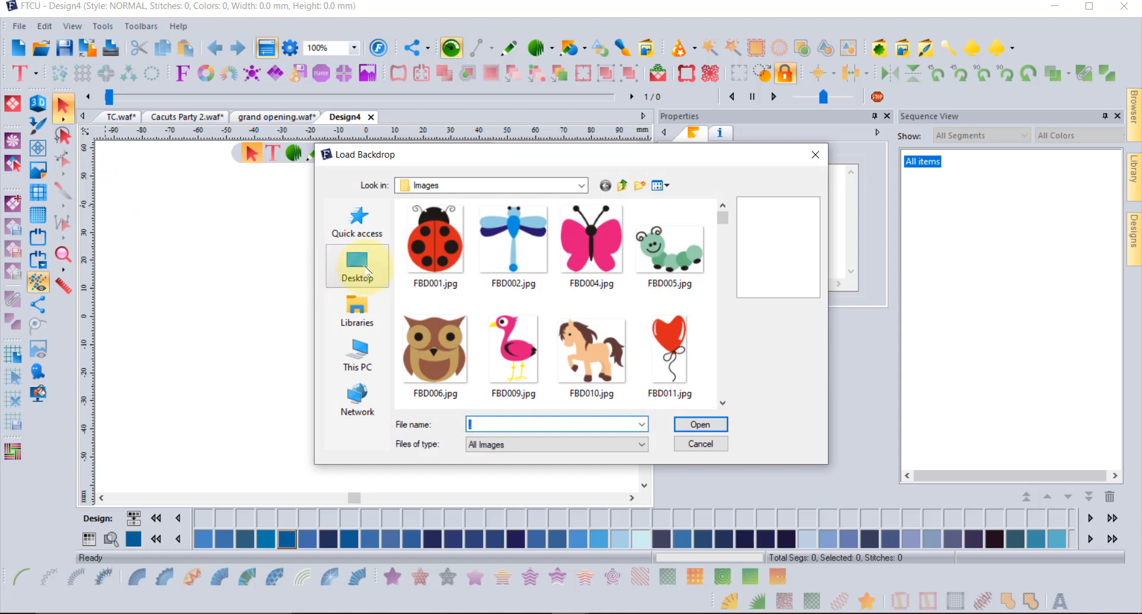
{"action": "left_click", "coordinate": [357, 264]}
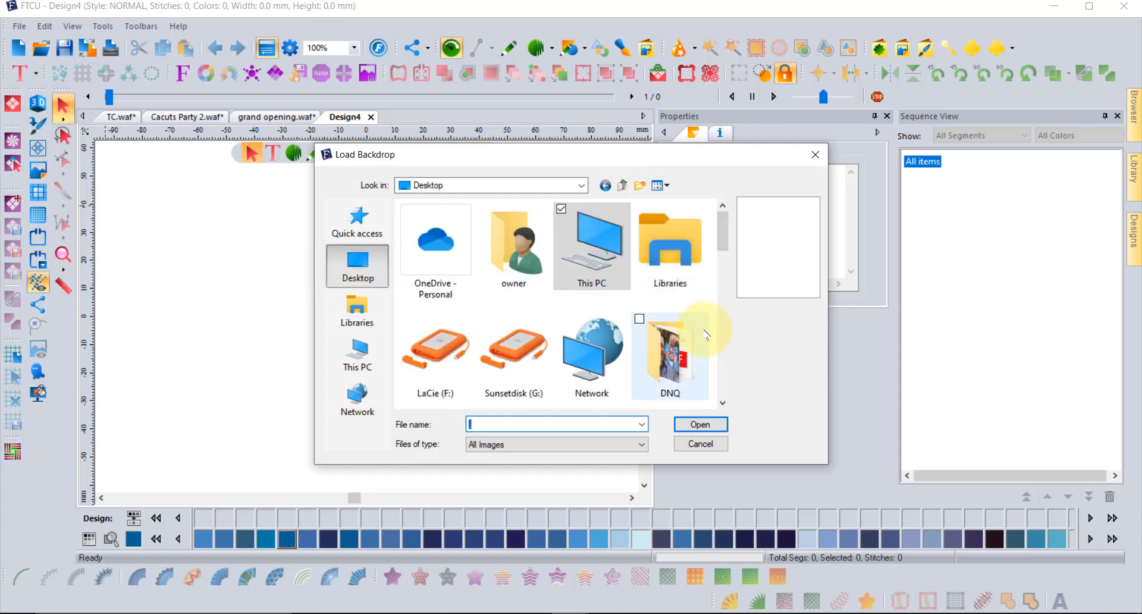
{"action": "scroll", "coordinate": [706, 334], "scroll_direction": "down", "scroll_amount": 3}
{"action": "scroll", "coordinate": [706, 334], "scroll_direction": "down", "scroll_amount": 5}
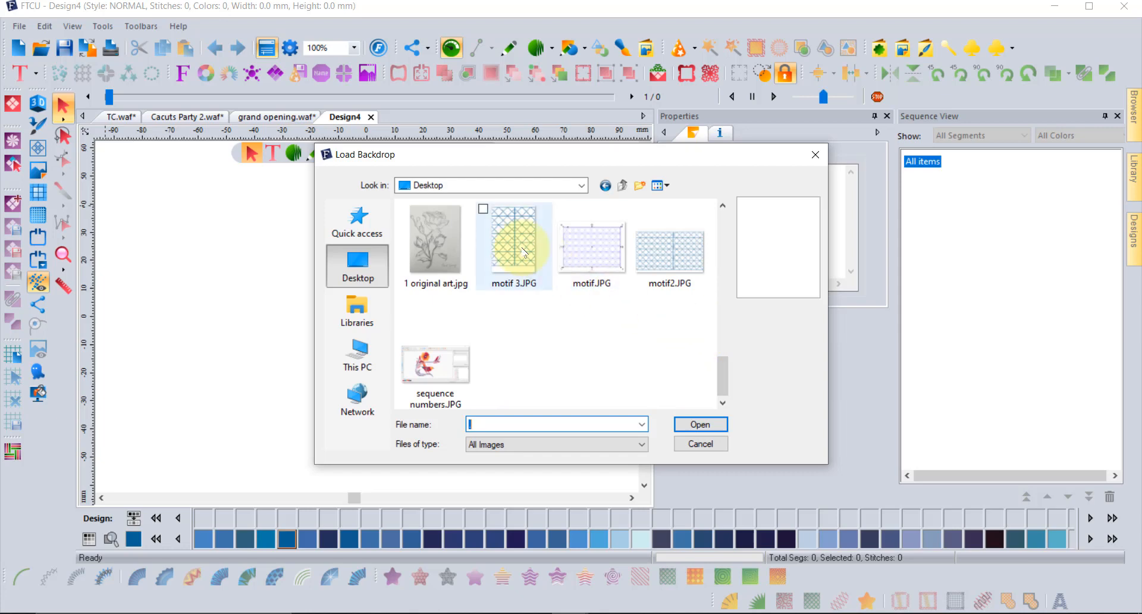
{"action": "left_click", "coordinate": [434, 244]}
{"action": "left_click", "coordinate": [702, 424]}
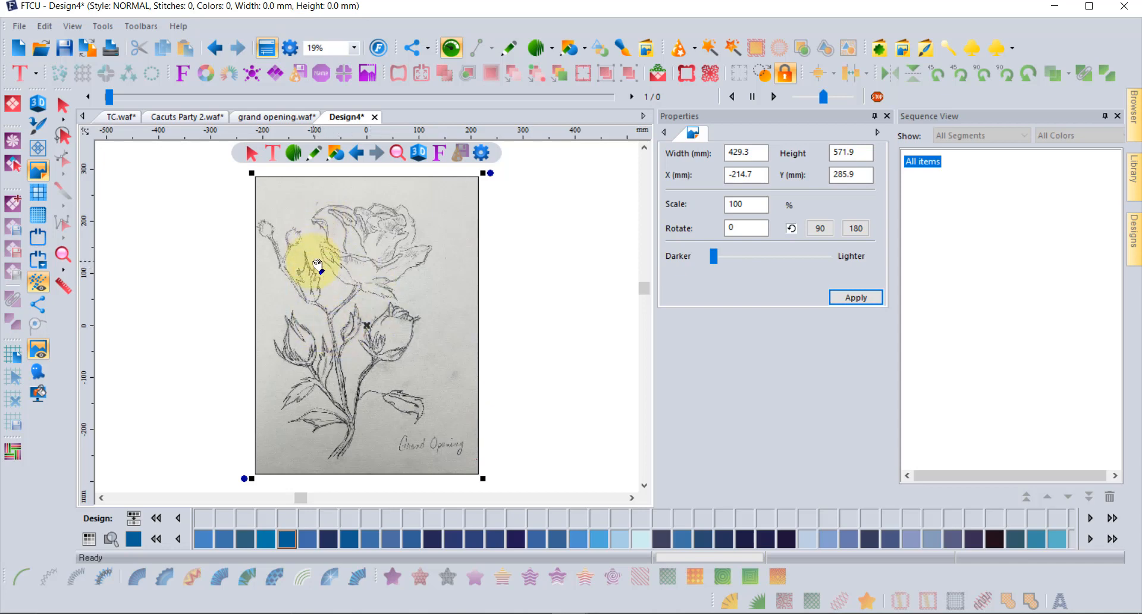
Examine the pencil lines of the leaf and stem in the rose backdrop up close
{"action": "scroll", "coordinate": [306, 281], "scroll_direction": "up", "scroll_amount": 5}
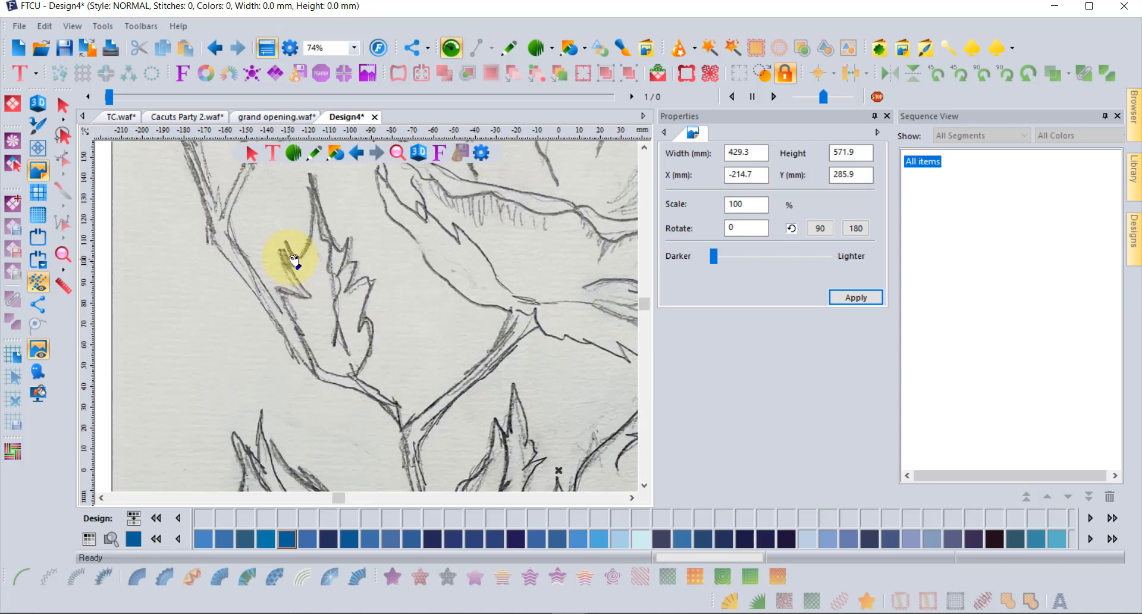
{"action": "scroll", "coordinate": [294, 262], "scroll_direction": "up", "scroll_amount": 2}
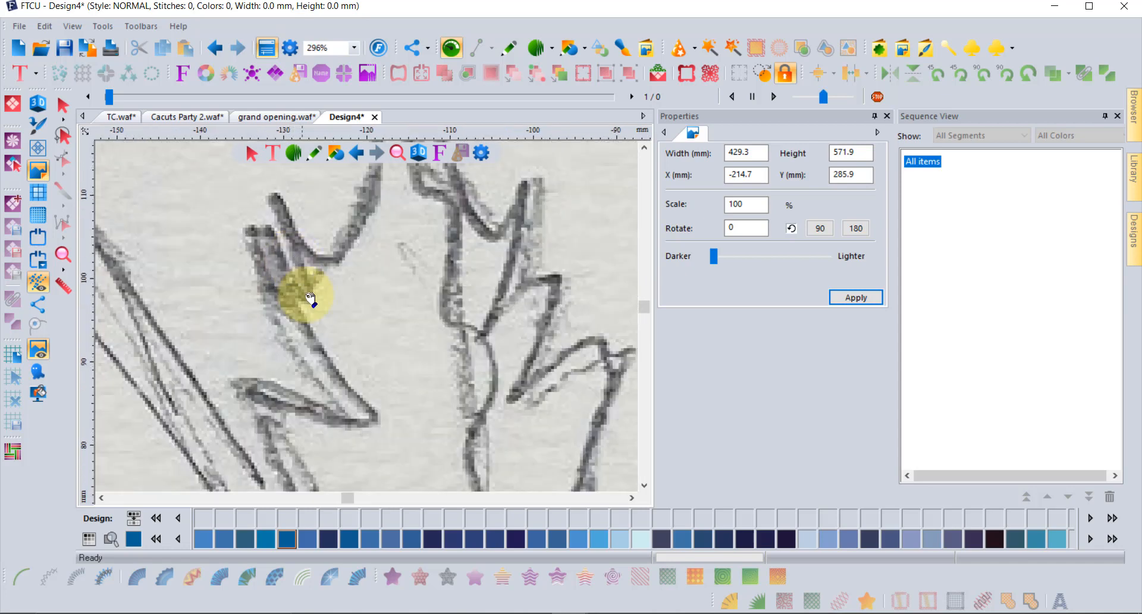
{"action": "scroll", "coordinate": [306, 300], "scroll_direction": "up", "scroll_amount": 2}
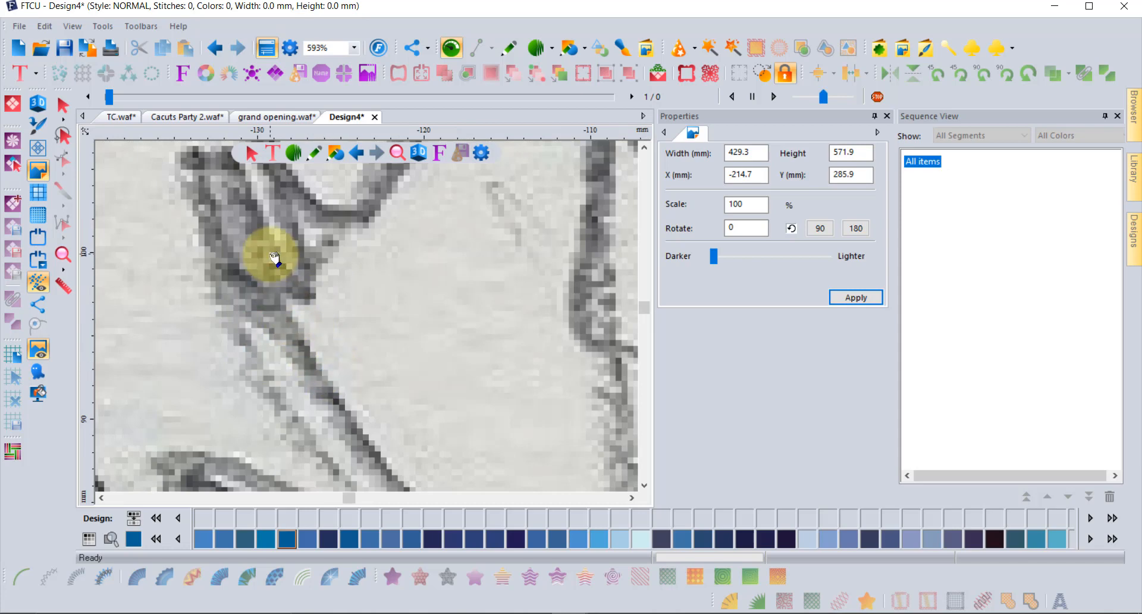
{"action": "scroll", "coordinate": [274, 258], "scroll_direction": "down", "scroll_amount": 1}
{"action": "scroll", "coordinate": [274, 258], "scroll_direction": "down", "scroll_amount": 3}
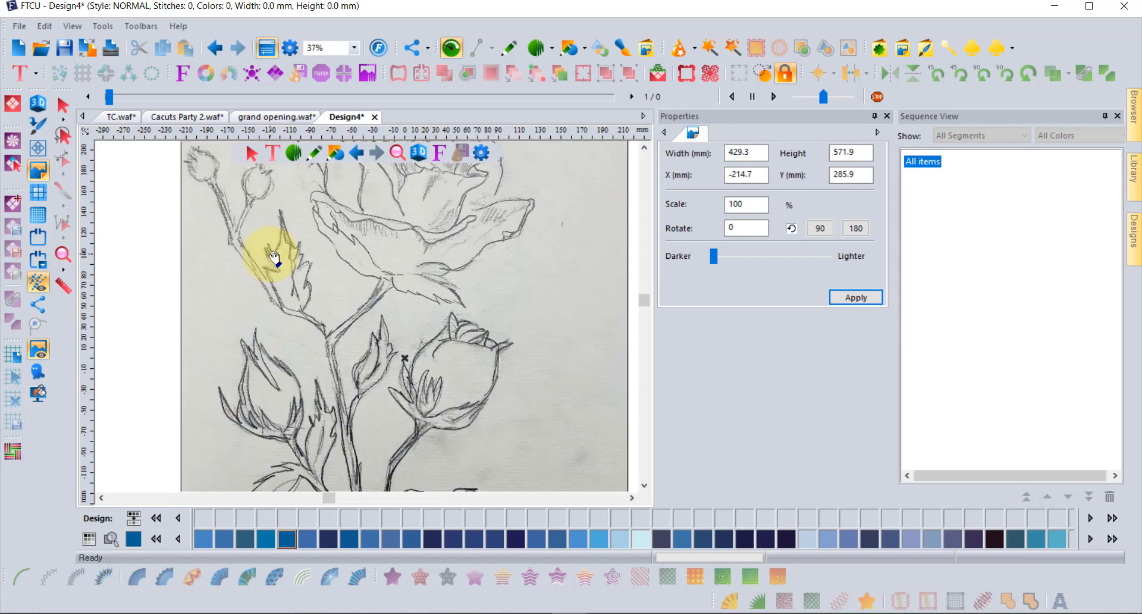
{"action": "scroll", "coordinate": [274, 258], "scroll_direction": "down", "scroll_amount": 1}
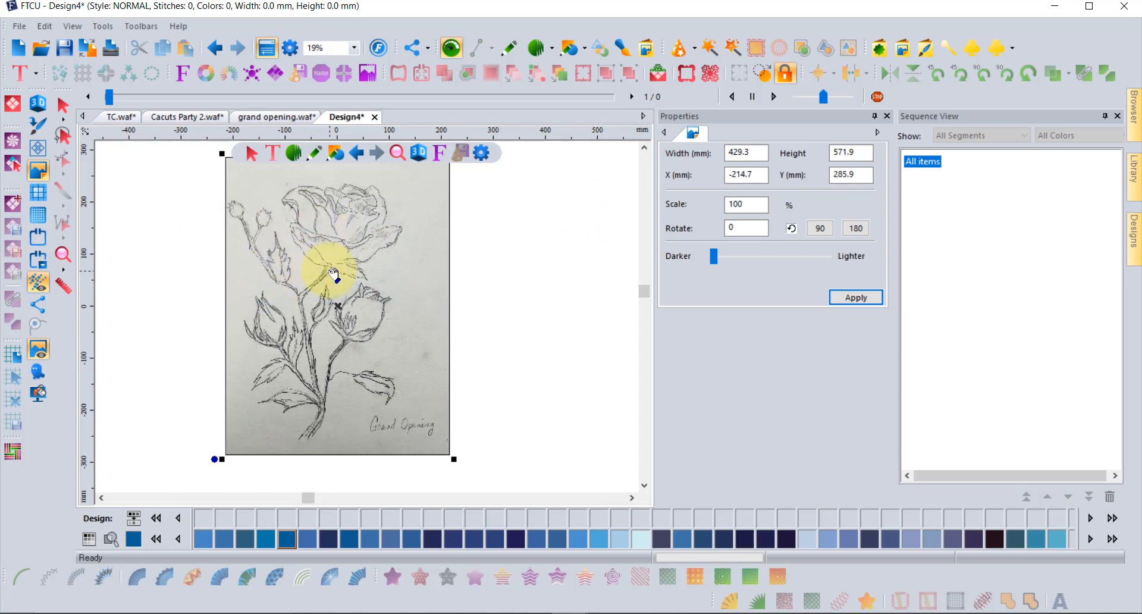
Change the measurement units of the workspace rulers to inches
{"action": "right_click", "coordinate": [362, 130]}
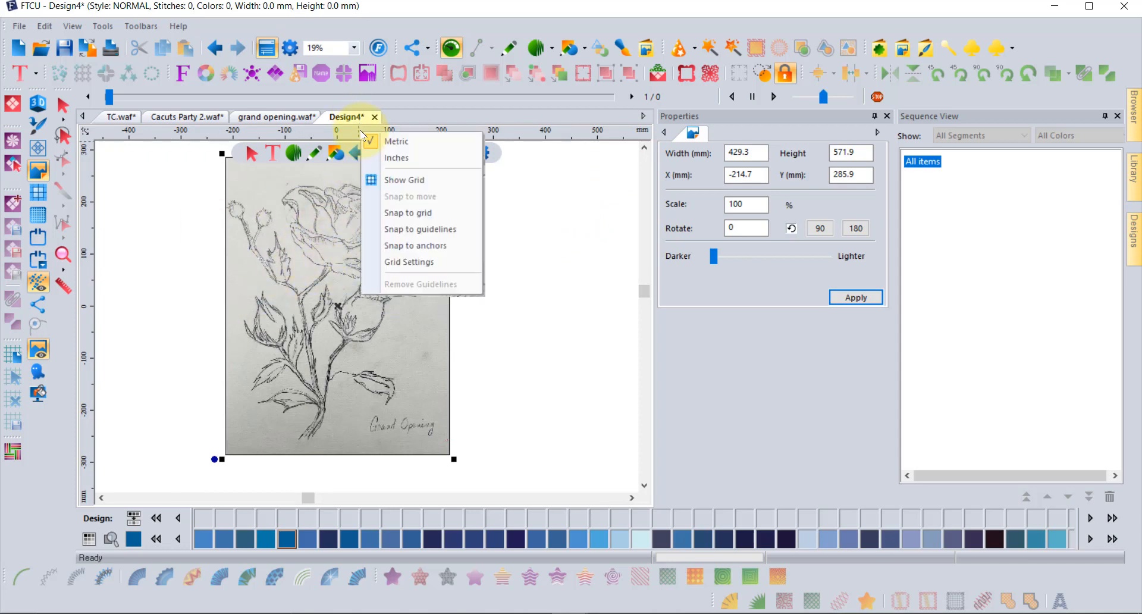
{"action": "left_click", "coordinate": [396, 158]}
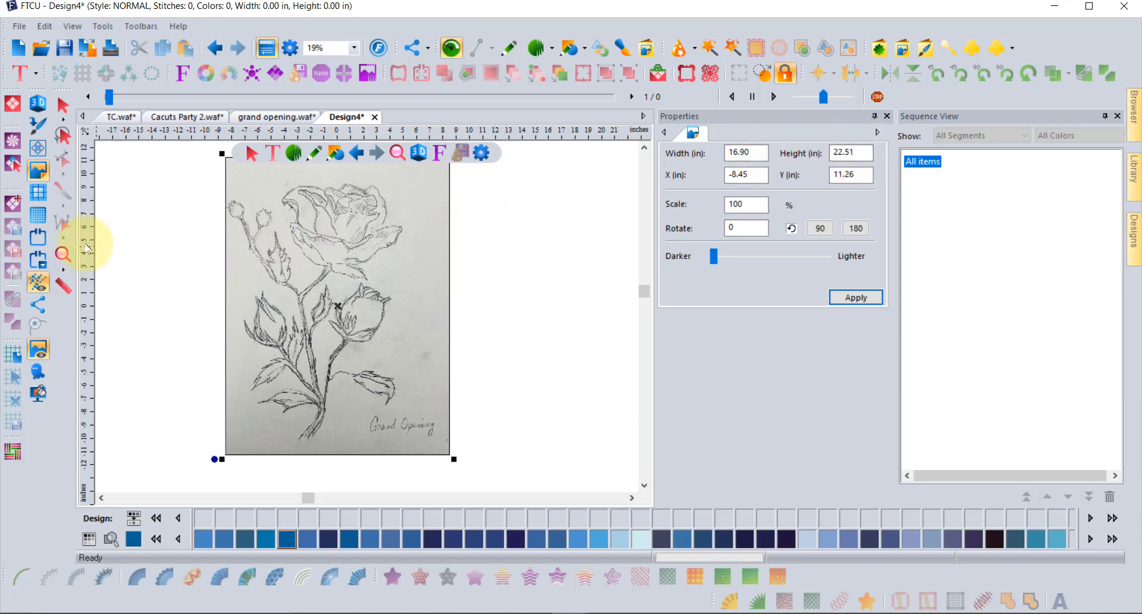
Show the hoop and set it to the PES format with the 270mm X 400mm size
{"action": "left_click", "coordinate": [38, 237]}
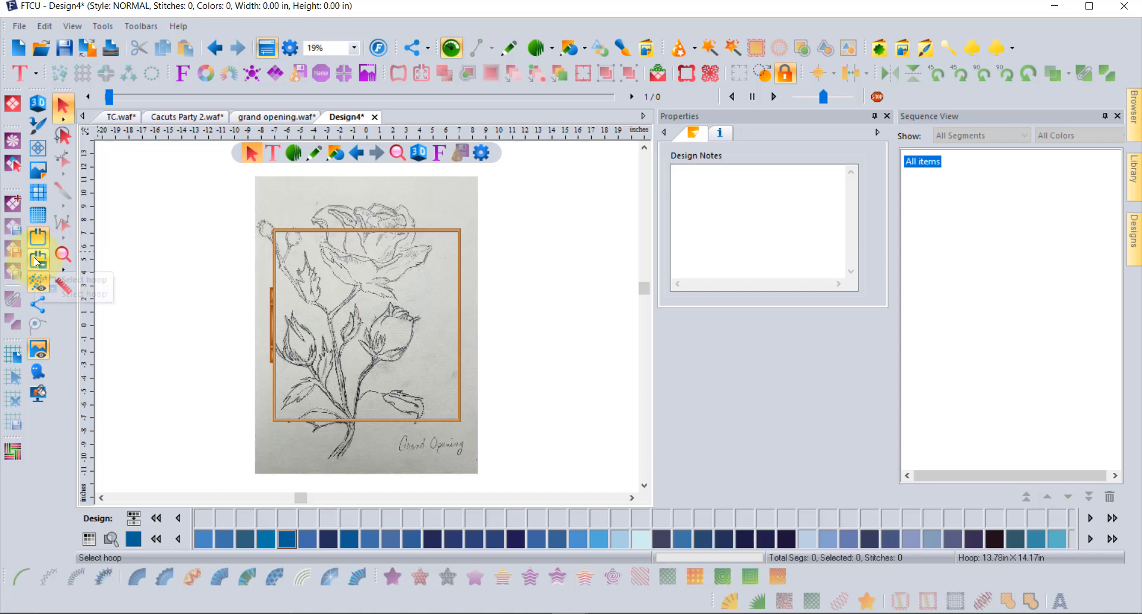
{"action": "left_click", "coordinate": [37, 259]}
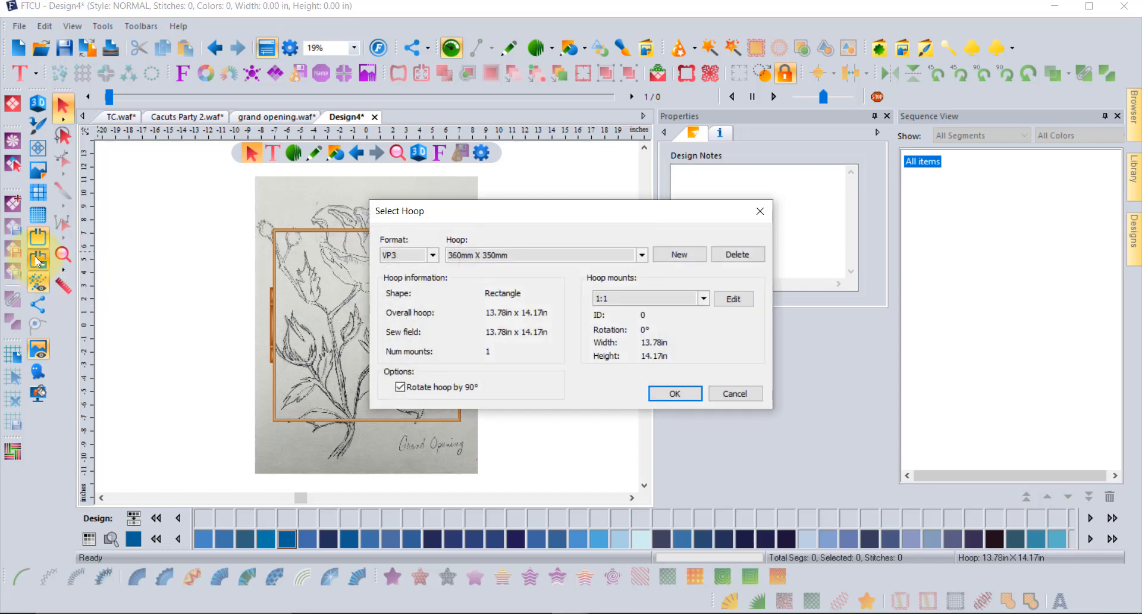
{"action": "left_click", "coordinate": [407, 259]}
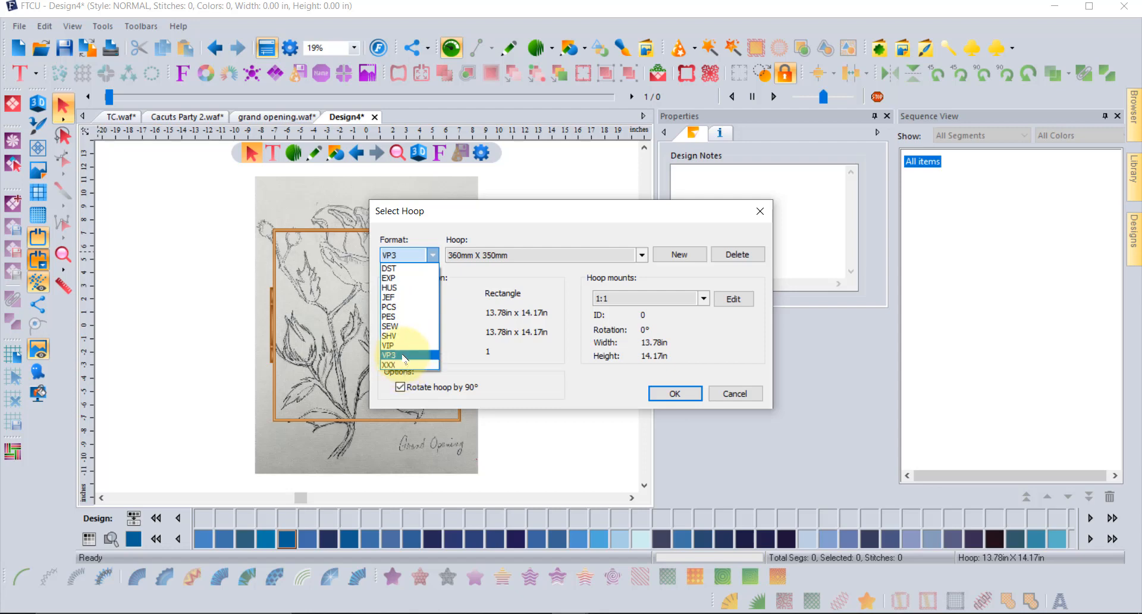
{"action": "left_click", "coordinate": [403, 317]}
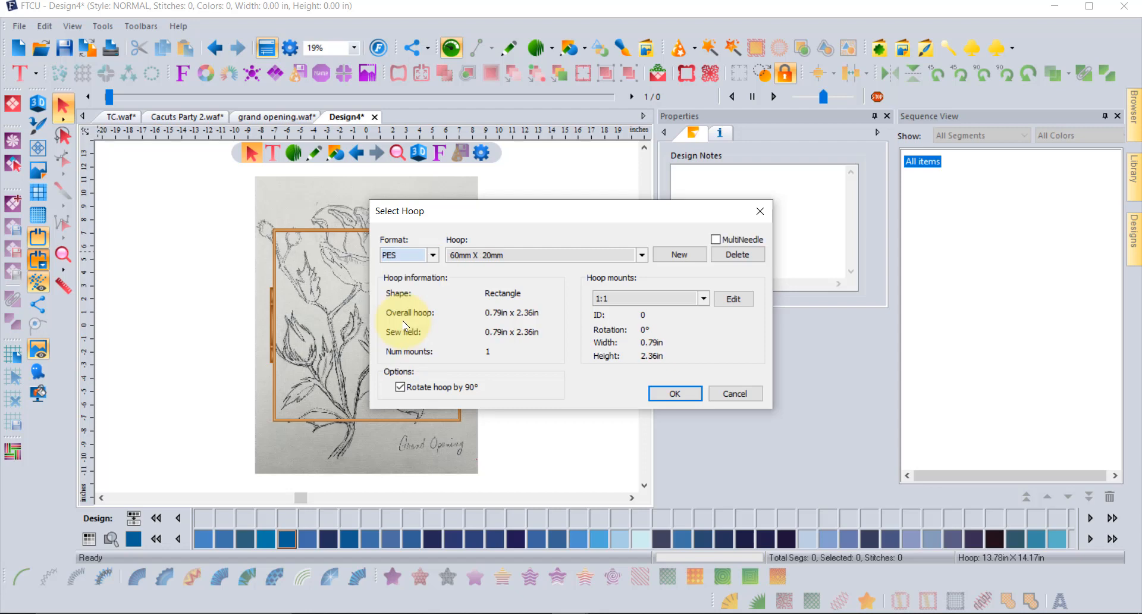
{"action": "left_click", "coordinate": [536, 256]}
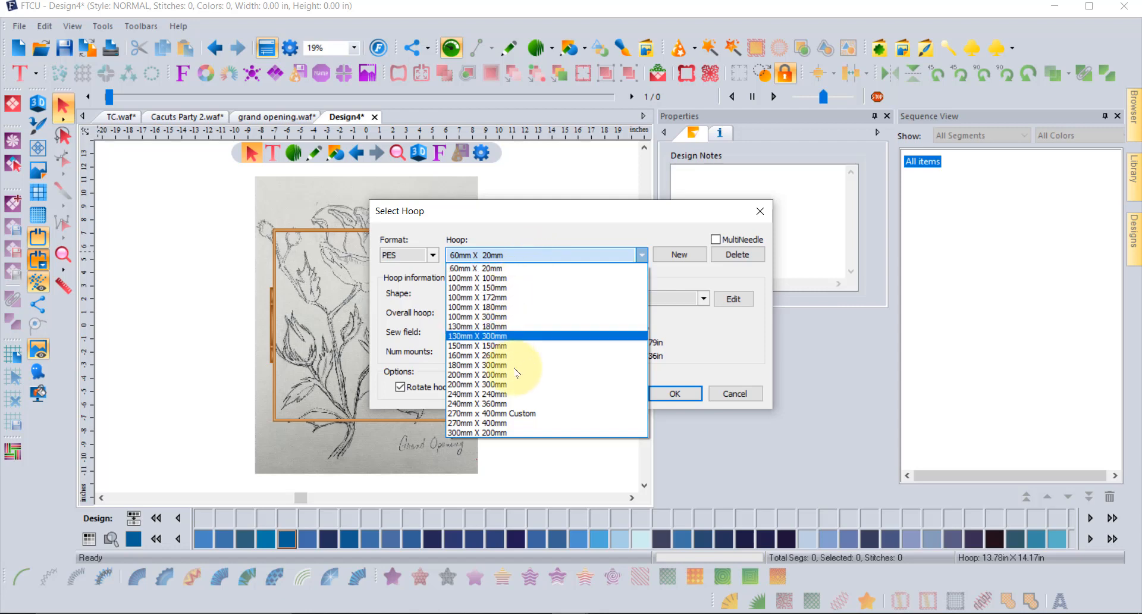
{"action": "left_click", "coordinate": [506, 423]}
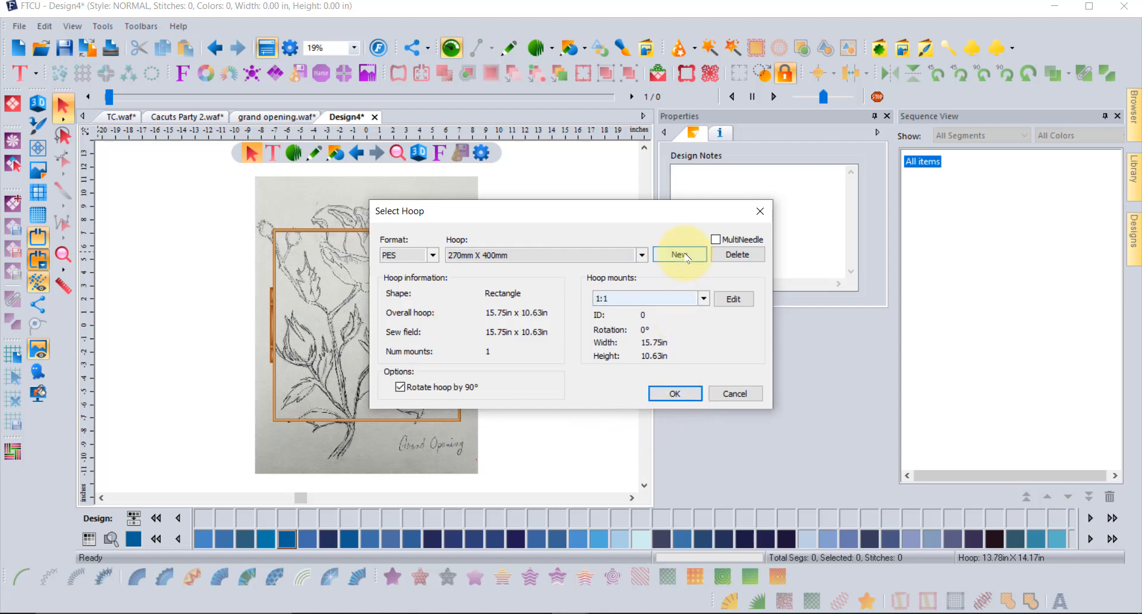
{"action": "left_click_drag", "start_coordinate": [516, 215], "coordinate": [652, 174]}
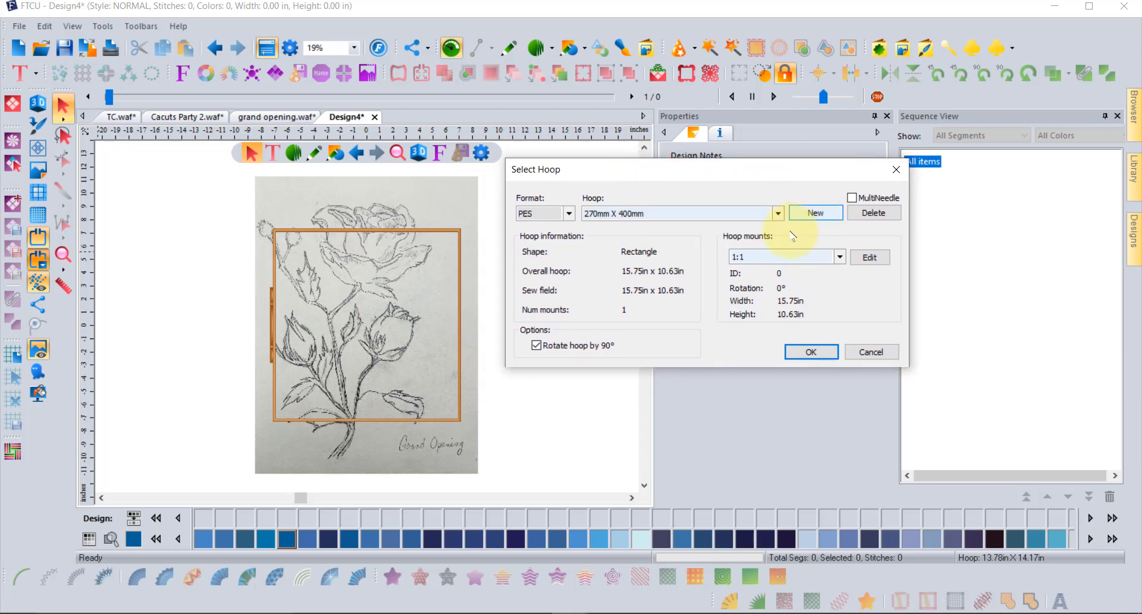
{"action": "left_click", "coordinate": [809, 355]}
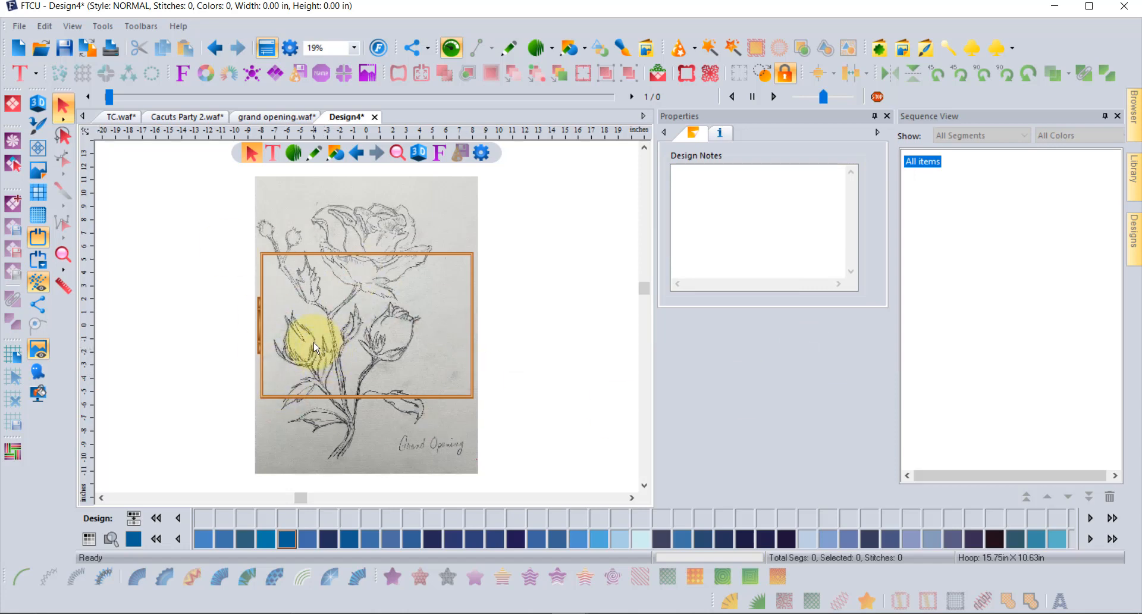
Turn off the 90° rotation option of the hoop
{"action": "left_click", "coordinate": [36, 259]}
{"action": "left_click", "coordinate": [400, 387]}
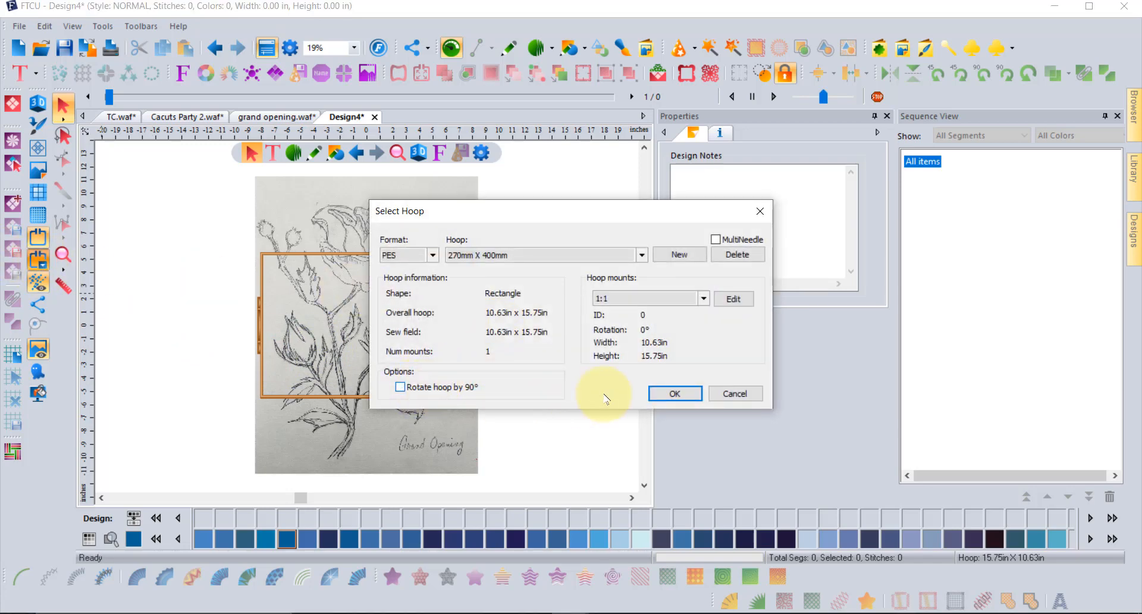
{"action": "left_click", "coordinate": [683, 393]}
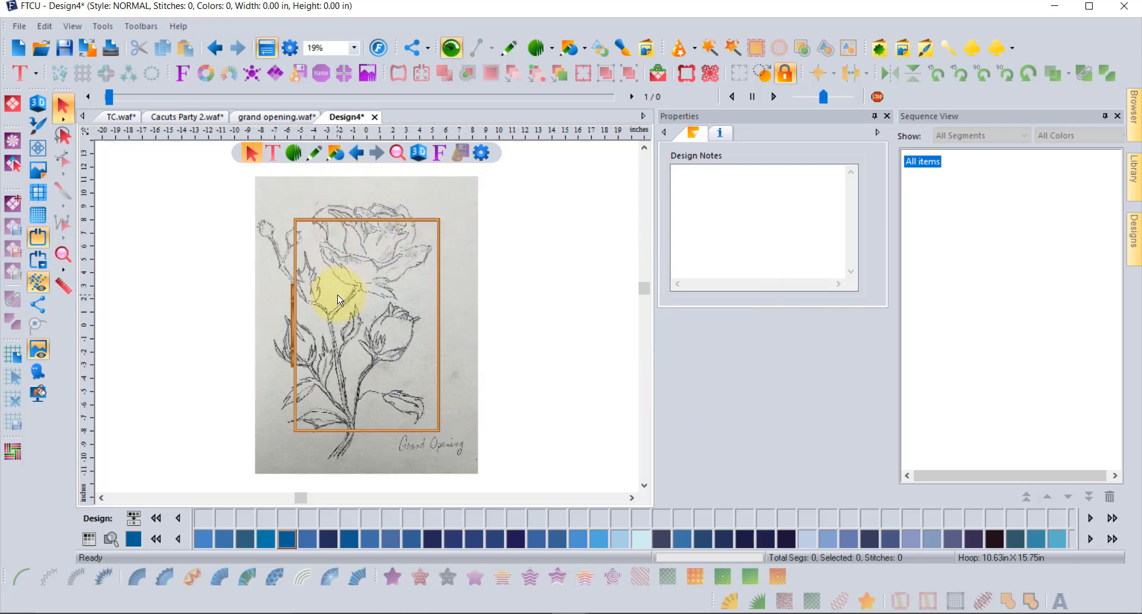
Resize the rose backdrop to a height of 9 in and move it near the centre of the hoop
{"action": "left_click", "coordinate": [38, 171]}
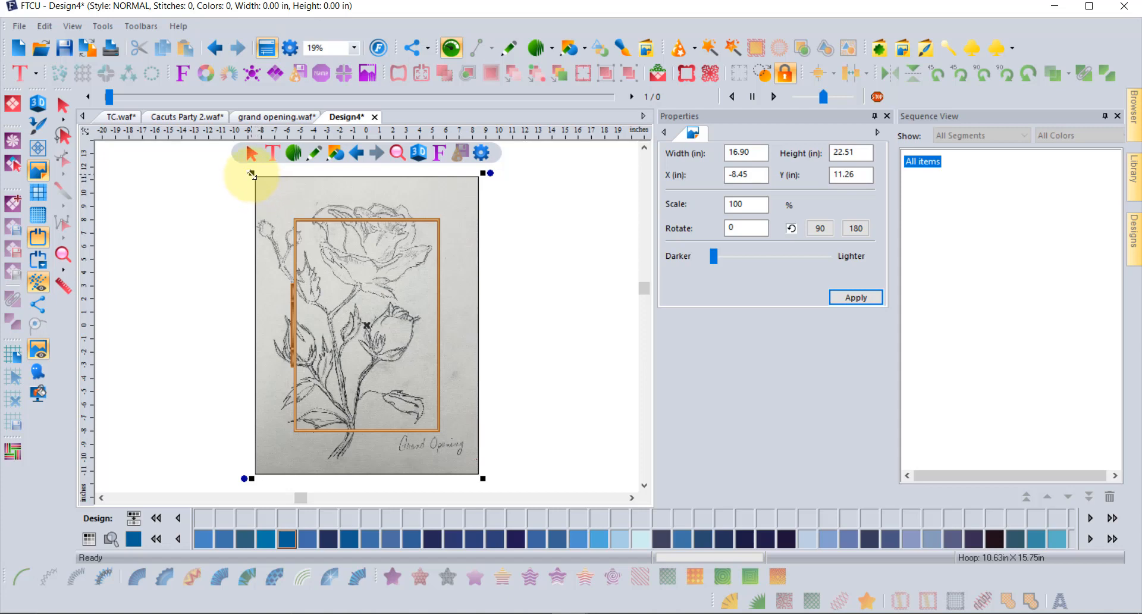
{"action": "left_click_drag", "start_coordinate": [252, 174], "coordinate": [327, 272]}
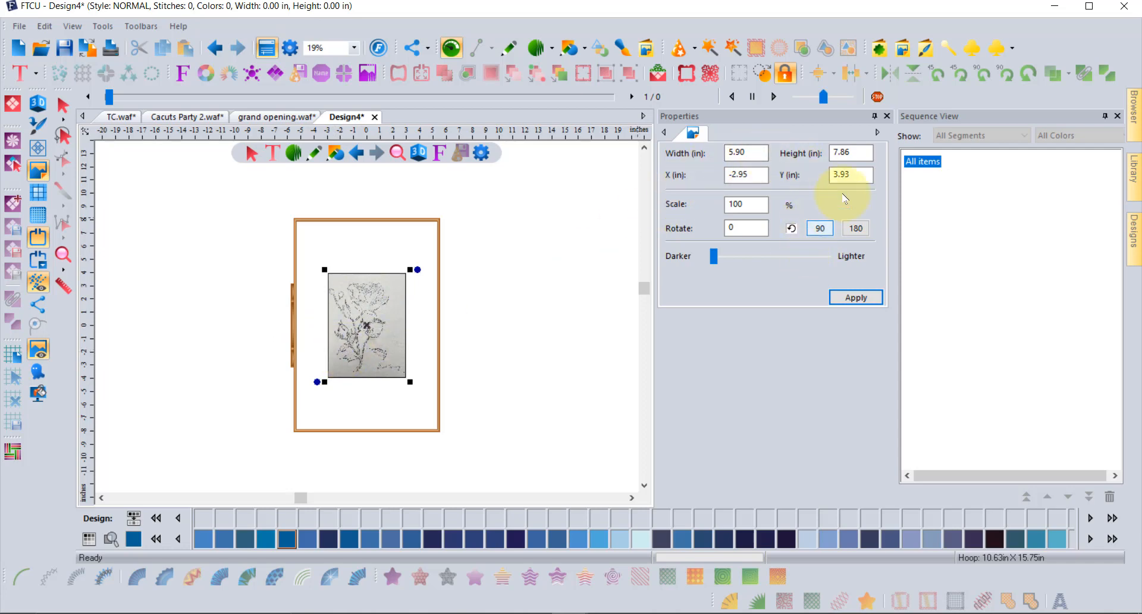
{"action": "left_click", "coordinate": [860, 151]}
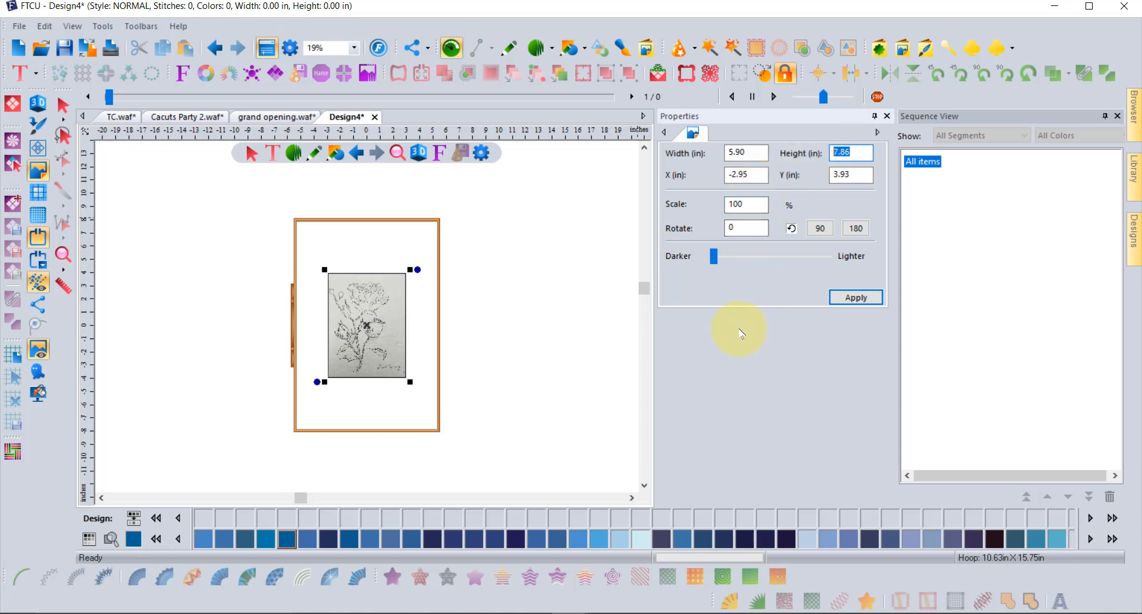
{"action": "type", "text": "9"}
{"action": "key", "text": "Return"}
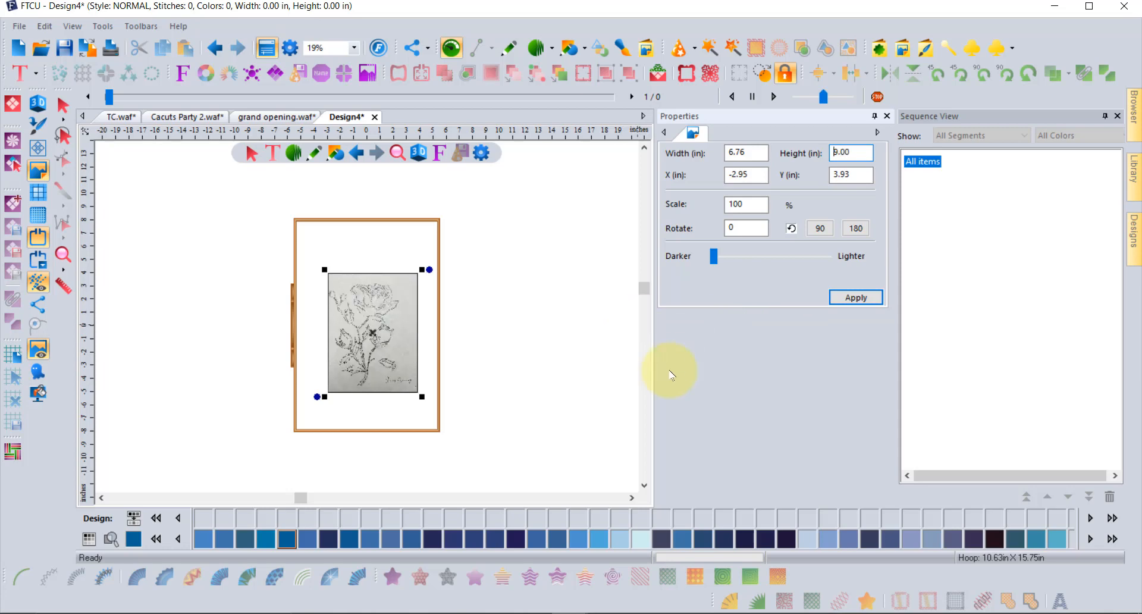
{"action": "left_click_drag", "start_coordinate": [385, 337], "coordinate": [374, 336]}
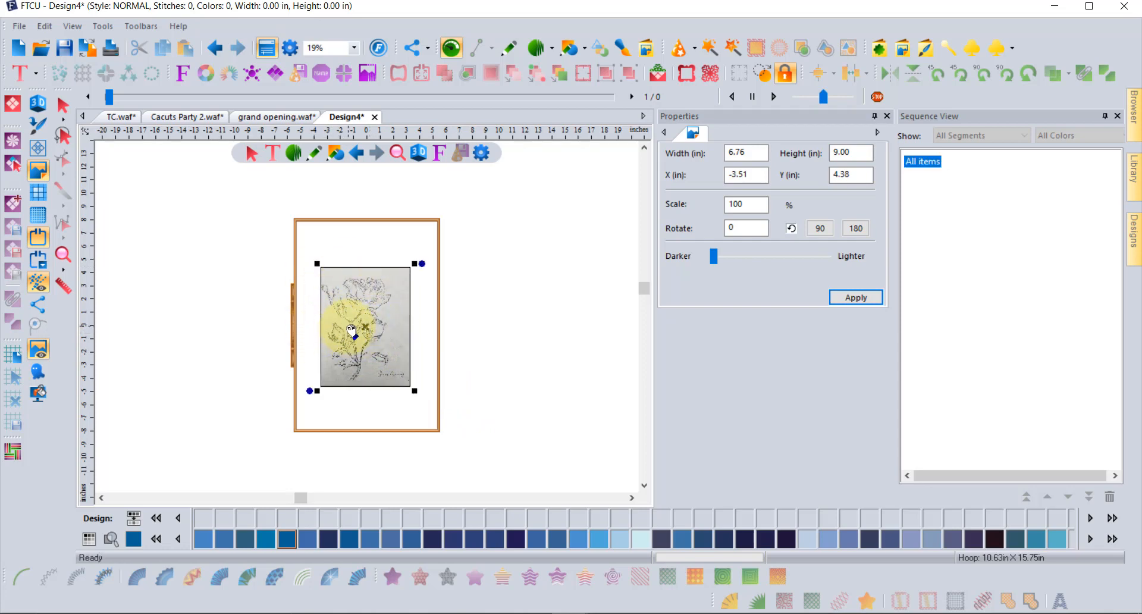
{"action": "left_click", "coordinate": [63, 107]}
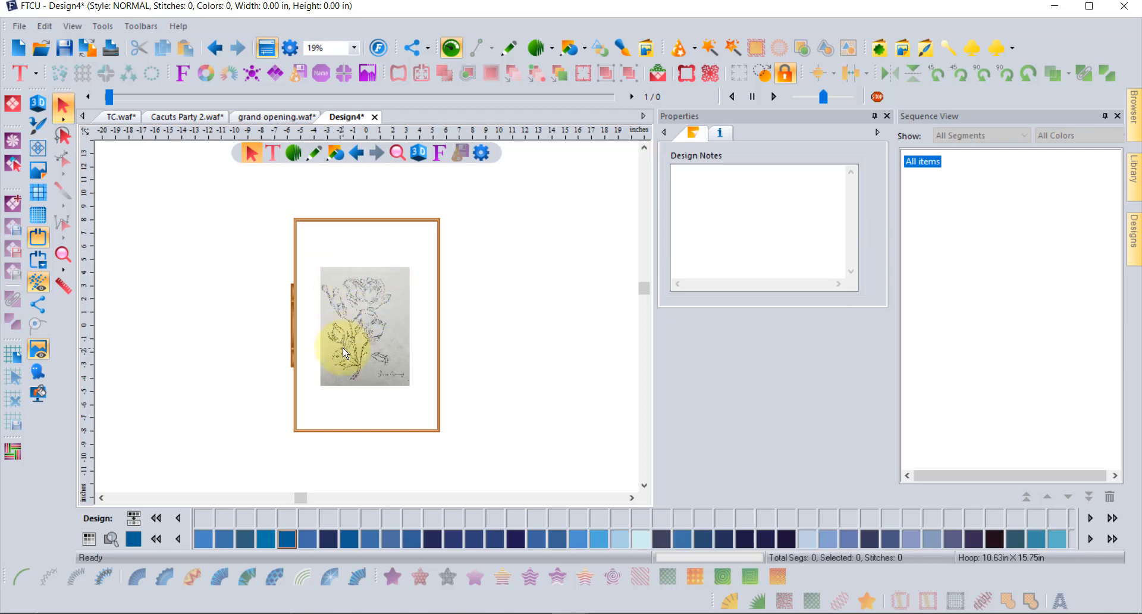
Switch the toolbar layout to the saved Sketching workspace and review which toolbars it includes
{"action": "scroll", "coordinate": [338, 347], "scroll_direction": "up", "scroll_amount": 2}
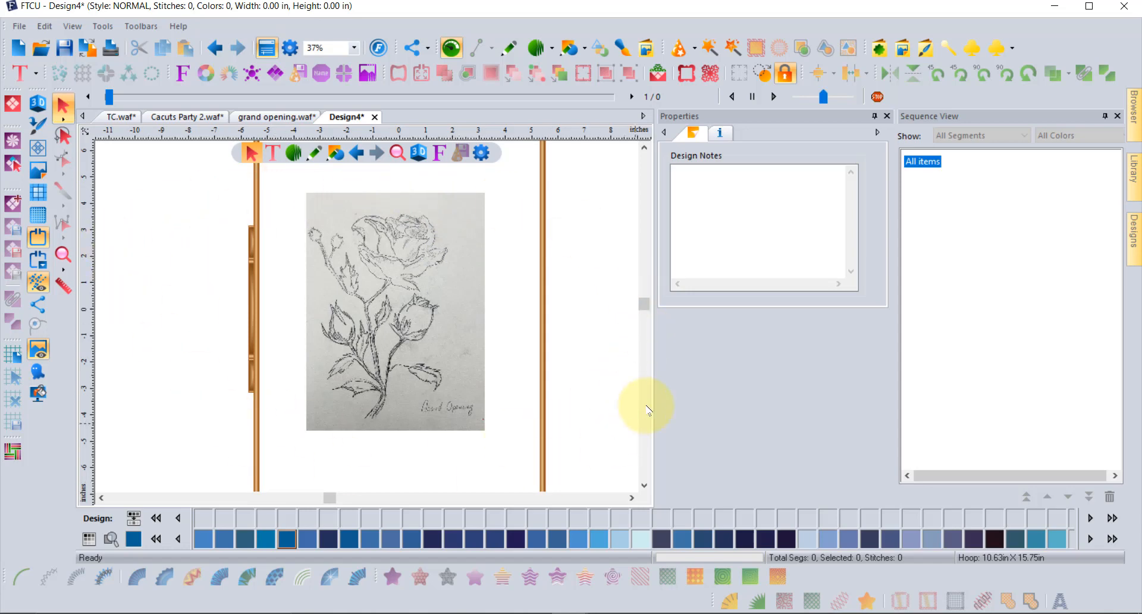
{"action": "left_click", "coordinate": [141, 27]}
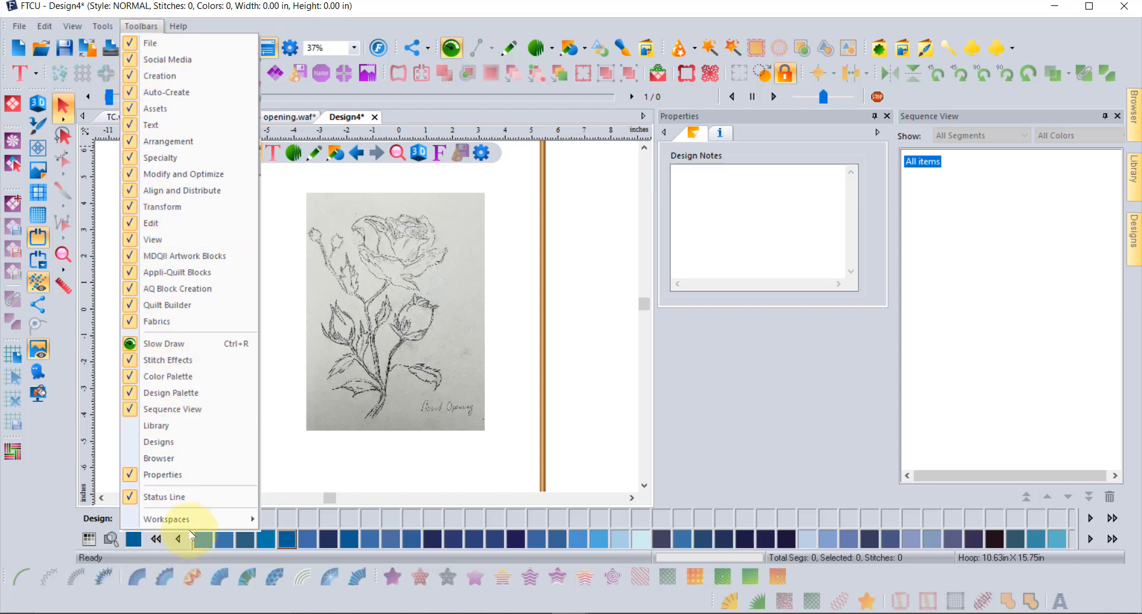
{"action": "mouse_move", "coordinate": [193, 525]}
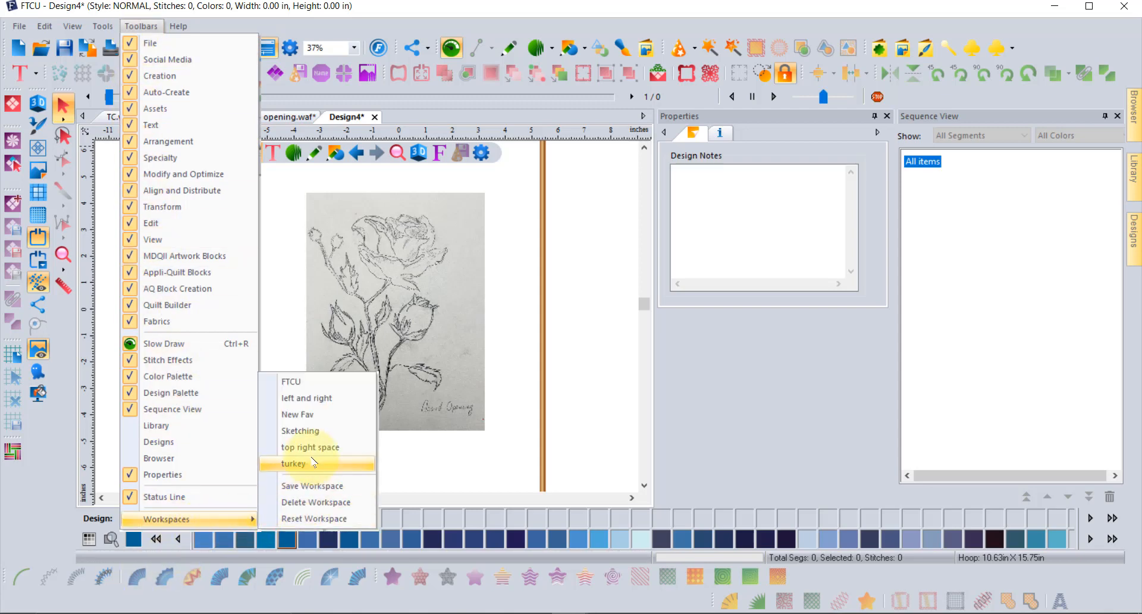
{"action": "left_click", "coordinate": [338, 433]}
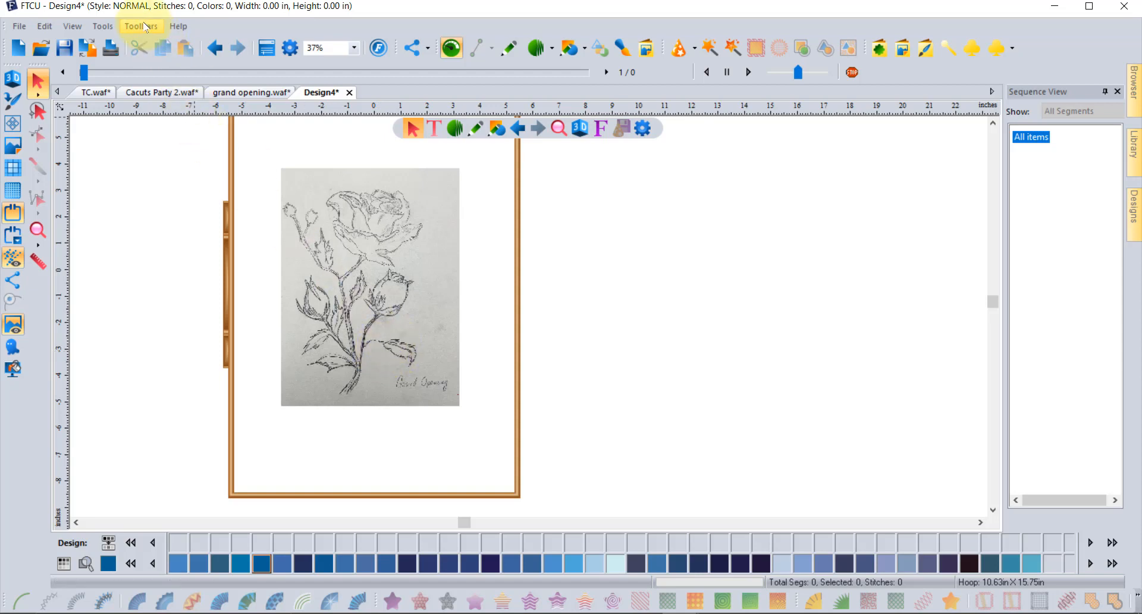
{"action": "left_click", "coordinate": [150, 26]}
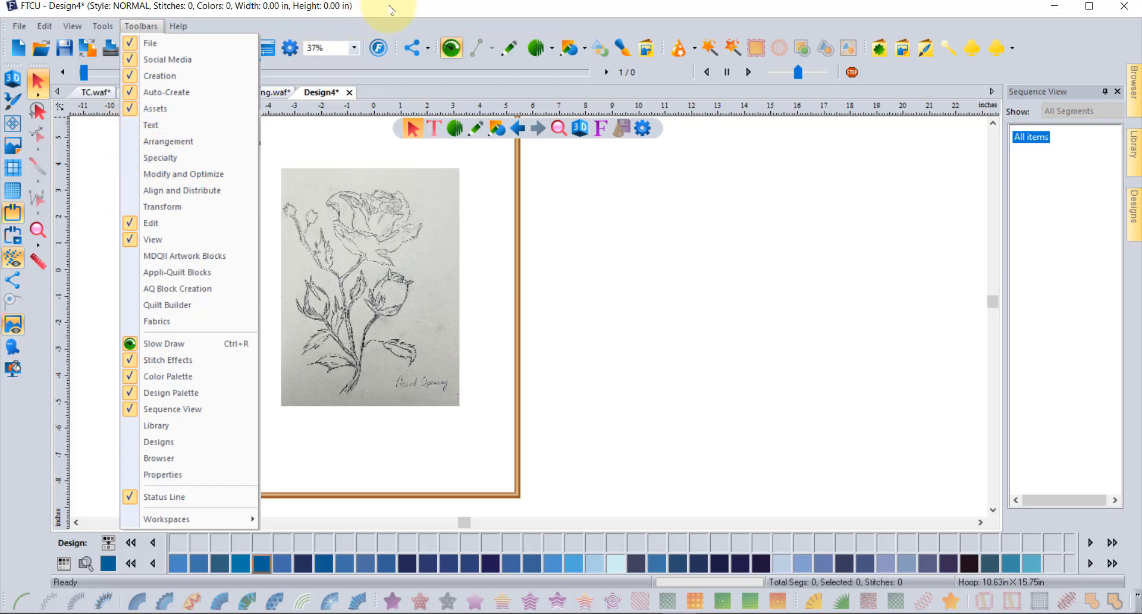
{"action": "left_click", "coordinate": [391, 10]}
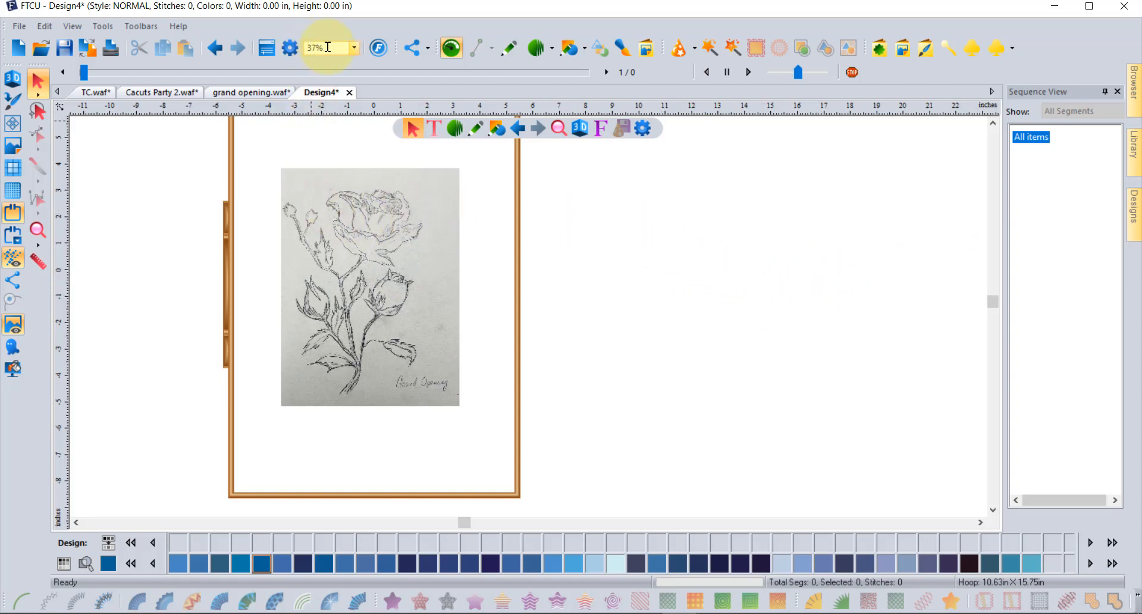
At 100% zoom, draw a pencil-brush stroke about 1.30 x 1.81 in beside the right rosebud and trace the bud's left sepals and edge
{"action": "left_click", "coordinate": [354, 48]}
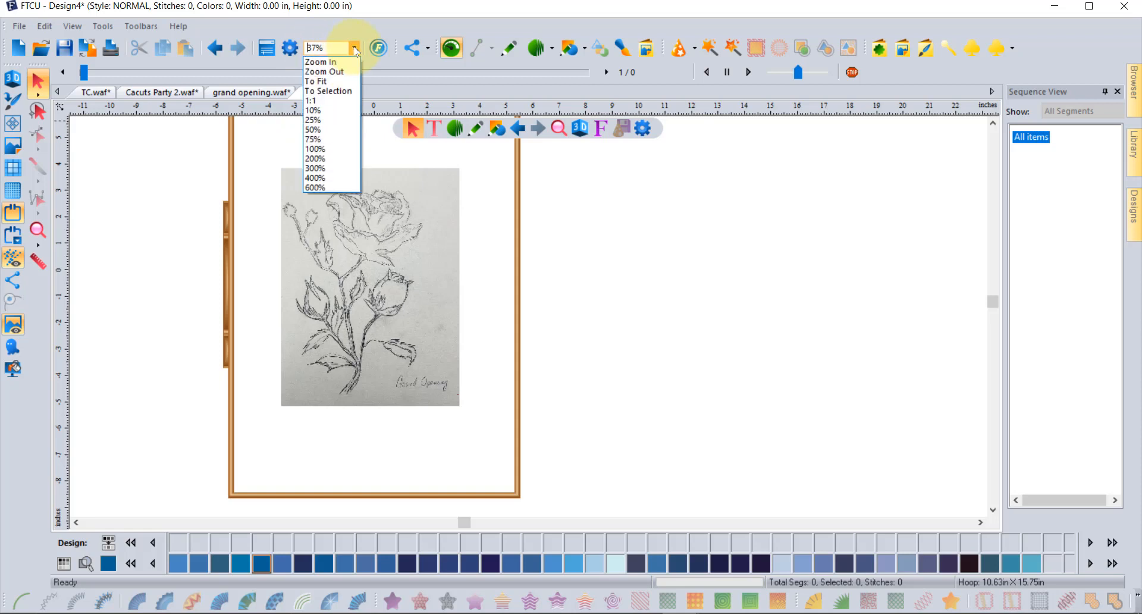
{"action": "left_click", "coordinate": [321, 149]}
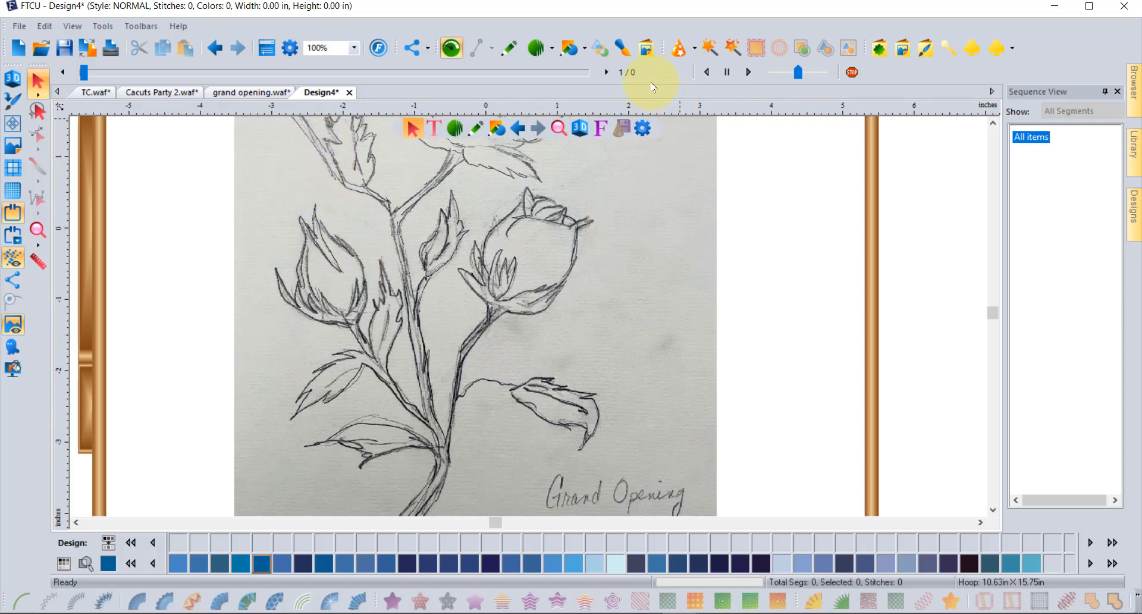
{"action": "left_click", "coordinate": [622, 47]}
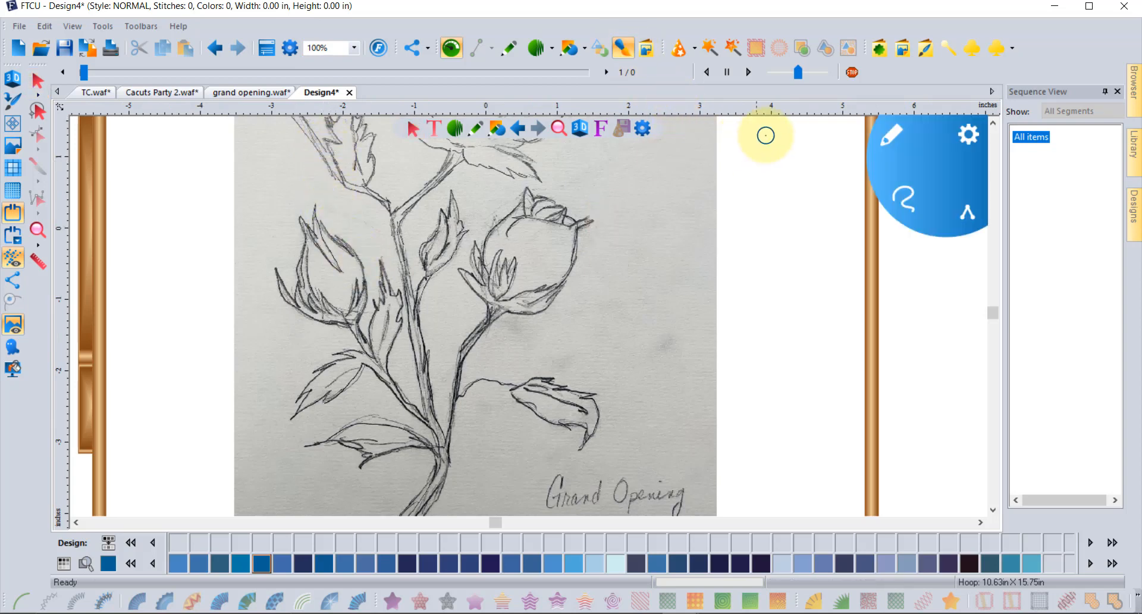
{"action": "left_click", "coordinate": [892, 138]}
{"action": "mouse_move", "coordinate": [575, 327]}
{"action": "left_mouse_down"}
{"action": "mouse_move", "coordinate": [583, 299]}
{"action": "mouse_move", "coordinate": [630, 247]}
{"action": "mouse_move", "coordinate": [618, 237]}
{"action": "mouse_move", "coordinate": [629, 242]}
{"action": "mouse_move", "coordinate": [649, 217]}
{"action": "mouse_move", "coordinate": [641, 204]}
{"action": "mouse_move", "coordinate": [646, 272]}
{"action": "mouse_move", "coordinate": [629, 311]}
{"action": "mouse_move", "coordinate": [653, 323]}
{"action": "mouse_move", "coordinate": [666, 229]}
{"action": "left_mouse_up"}
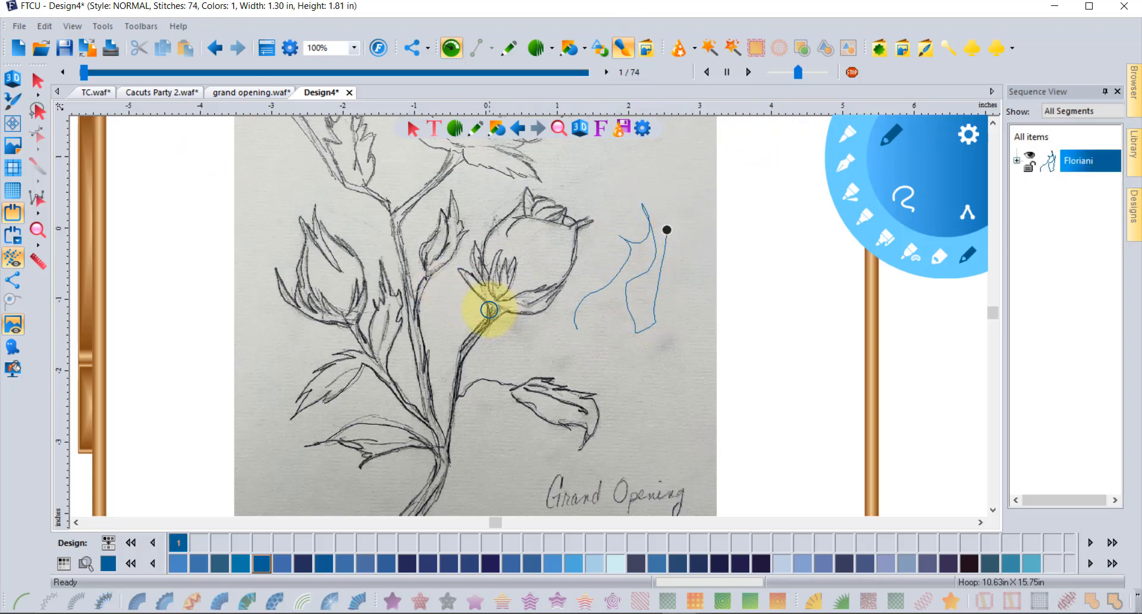
{"action": "mouse_move", "coordinate": [471, 288]}
{"action": "left_mouse_down"}
{"action": "mouse_move", "coordinate": [455, 266]}
{"action": "mouse_move", "coordinate": [481, 283]}
{"action": "mouse_move", "coordinate": [474, 241]}
{"action": "mouse_move", "coordinate": [478, 281]}
{"action": "mouse_move", "coordinate": [504, 216]}
{"action": "left_mouse_up"}
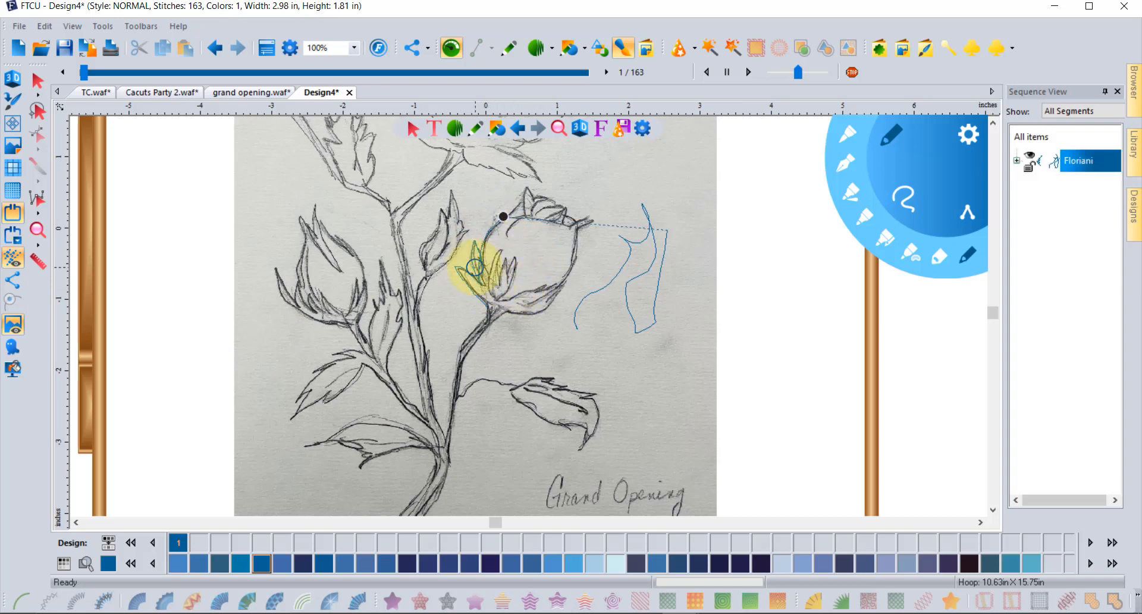
Turn on the 3D stitch display and compare the traced bud line with the sketch at 200% and 400% zoom
{"action": "scroll", "coordinate": [484, 250], "scroll_direction": "up", "scroll_amount": 6}
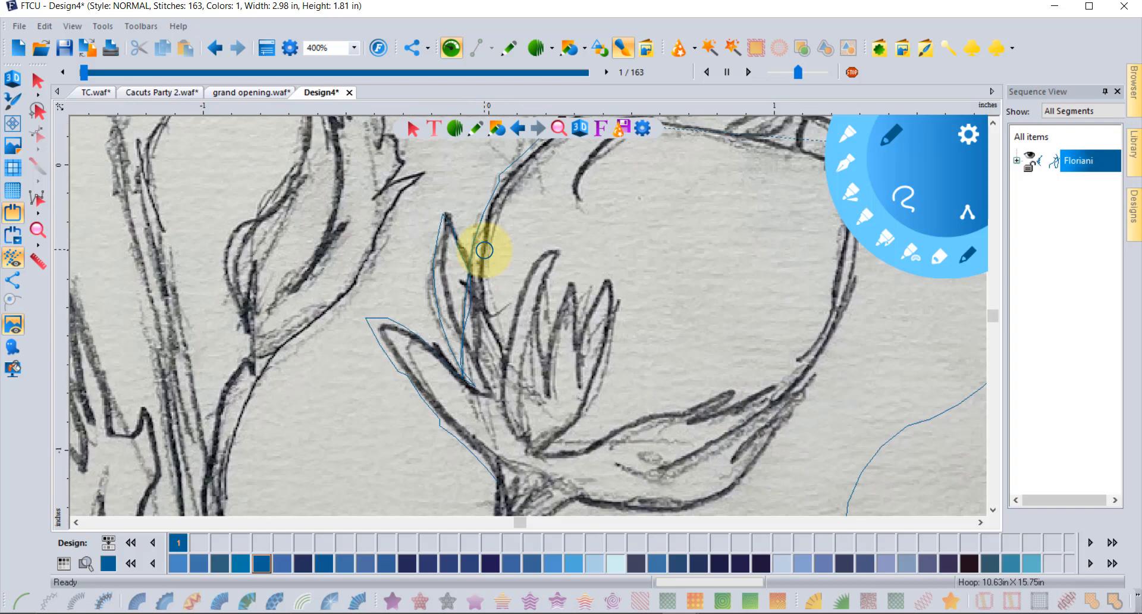
{"action": "left_click", "coordinate": [12, 78]}
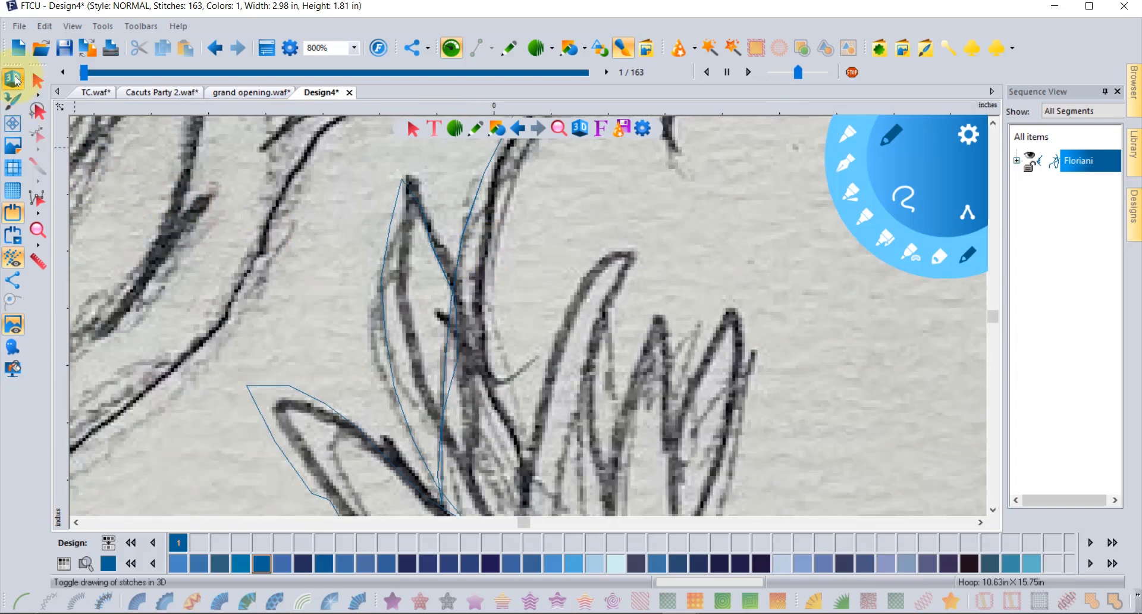
{"action": "scroll", "coordinate": [300, 238], "scroll_direction": "down", "scroll_amount": 2}
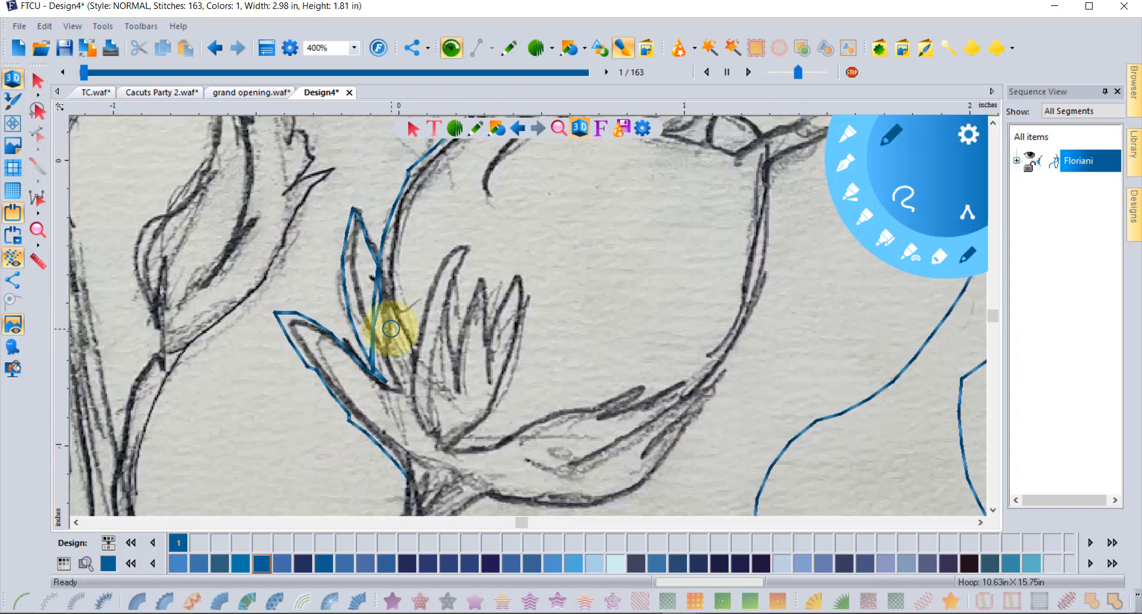
{"action": "scroll", "coordinate": [390, 328], "scroll_direction": "down", "scroll_amount": 1}
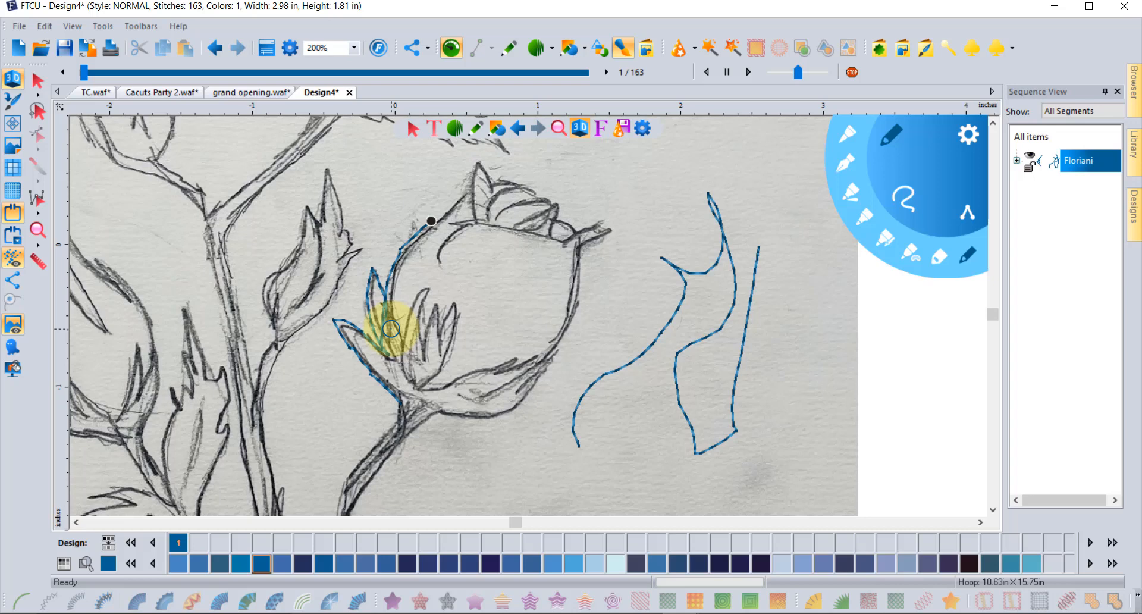
{"action": "left_click", "coordinate": [354, 49]}
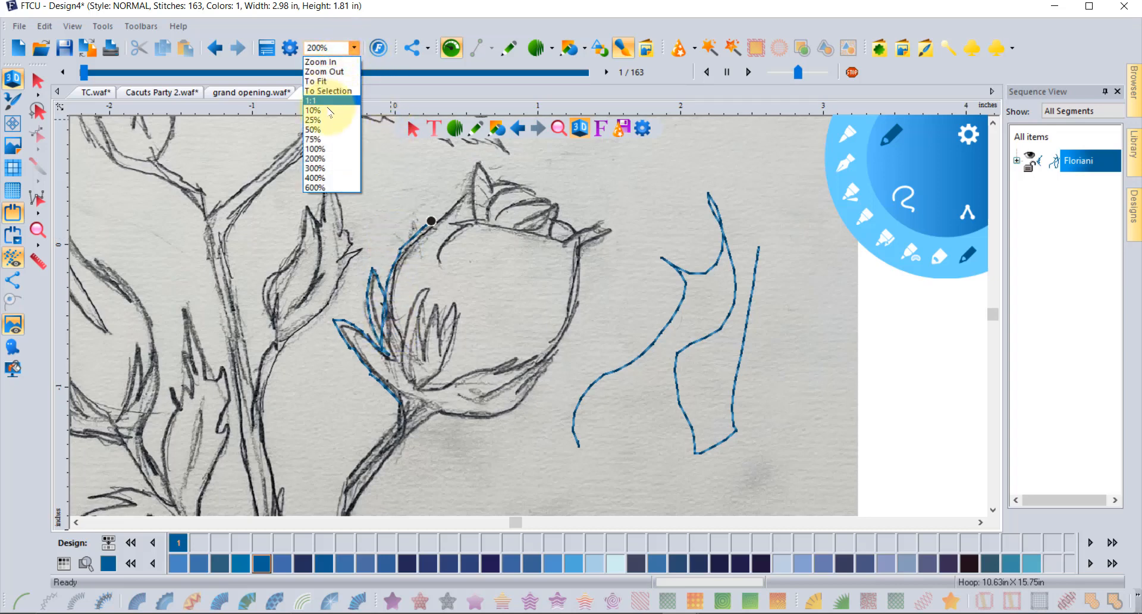
{"action": "left_click", "coordinate": [310, 159]}
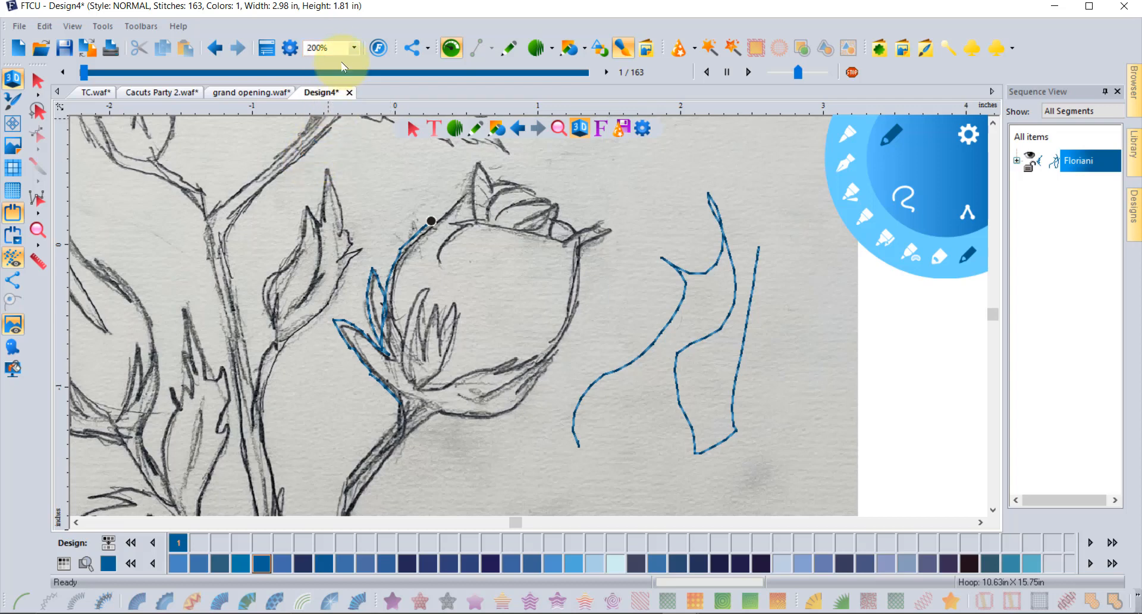
{"action": "left_click", "coordinate": [354, 48]}
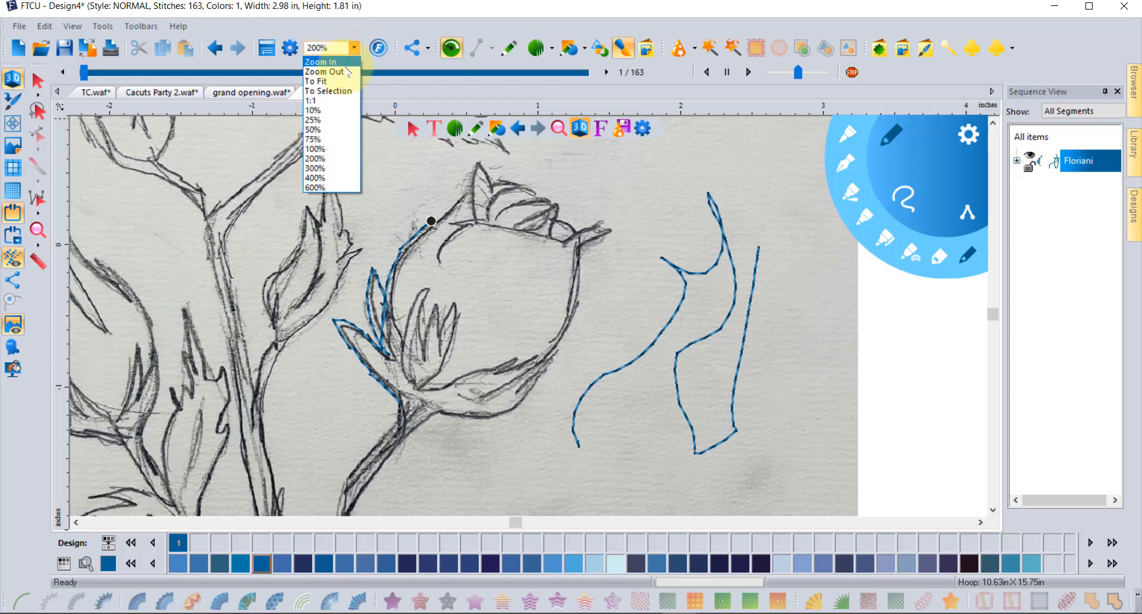
{"action": "left_click", "coordinate": [315, 178]}
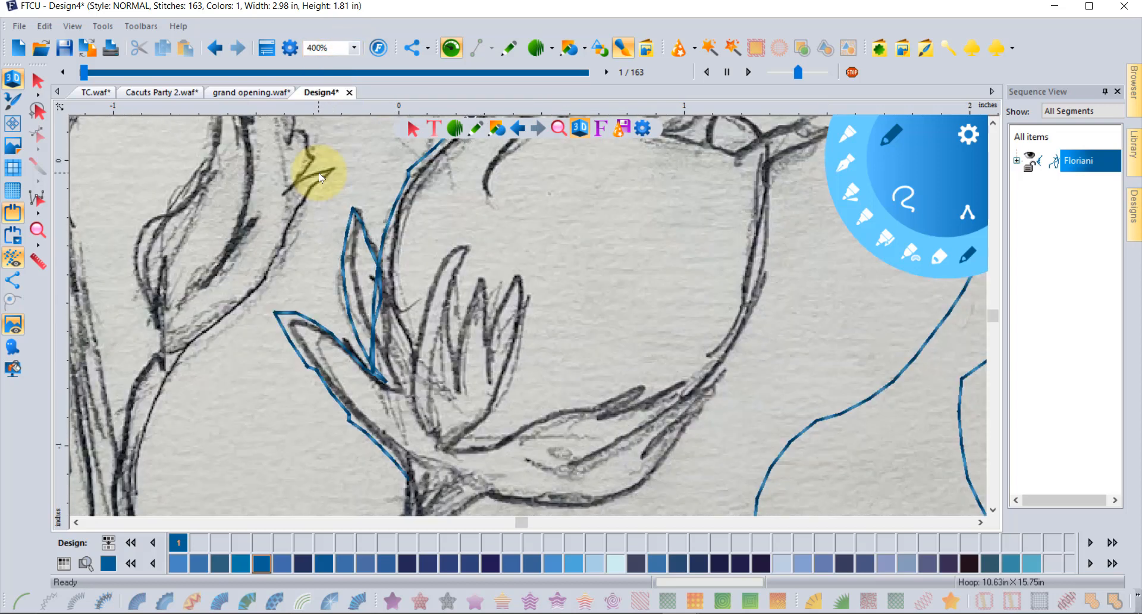
Trace both edges of the tall narrow inner sepal at the right bud's base with the pencil brush
{"action": "left_click", "coordinate": [356, 48]}
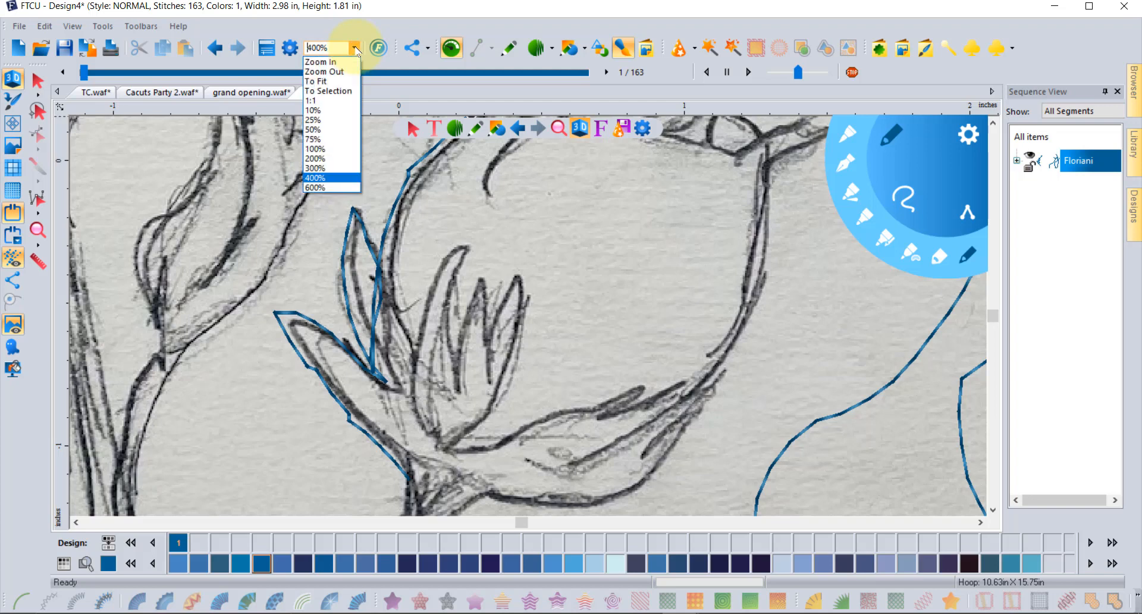
{"action": "left_click", "coordinate": [315, 188]}
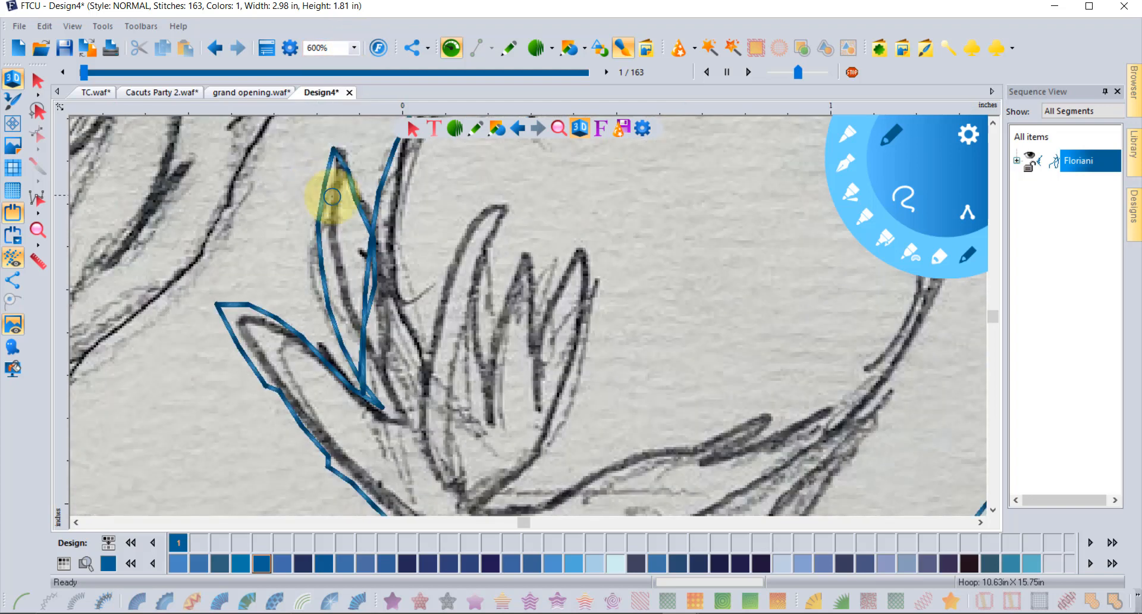
{"action": "left_click", "coordinate": [433, 351]}
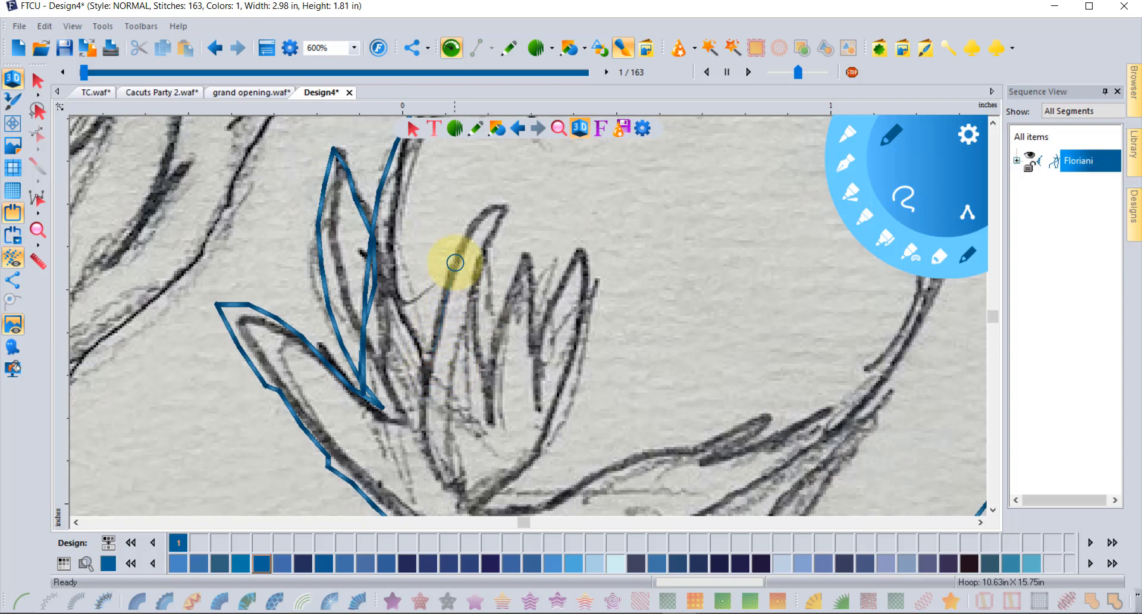
{"action": "left_click", "coordinate": [506, 210]}
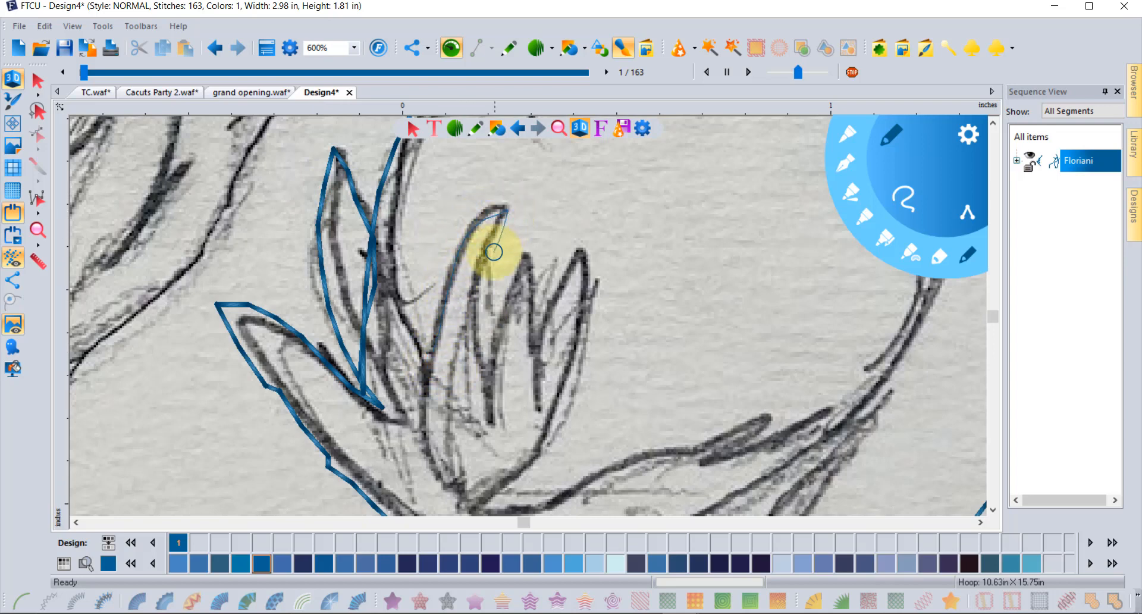
{"action": "left_click", "coordinate": [461, 442]}
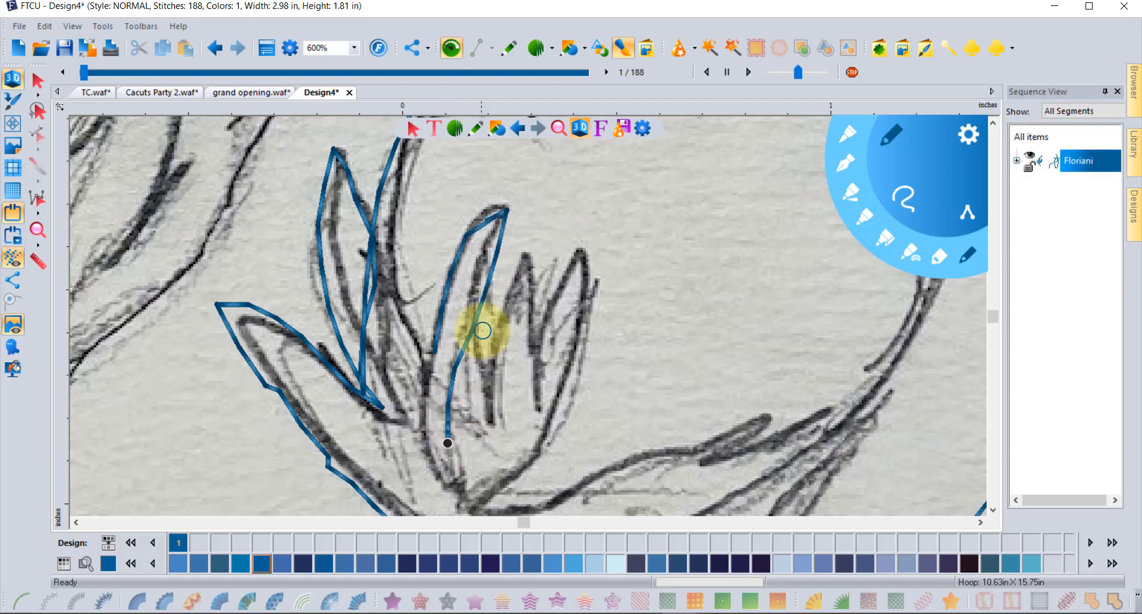
Compare the traced bud line with the sketch, from 2400% close-up out to the full hoop view
{"action": "scroll", "coordinate": [483, 331], "scroll_direction": "down", "scroll_amount": 1}
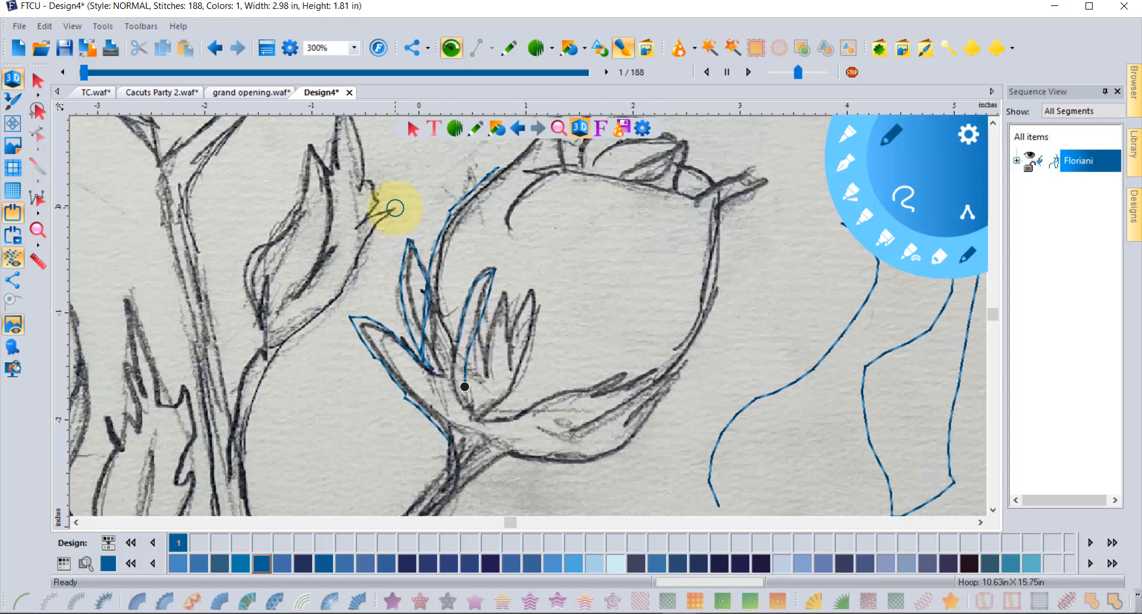
{"action": "scroll", "coordinate": [394, 208], "scroll_direction": "down", "scroll_amount": 1}
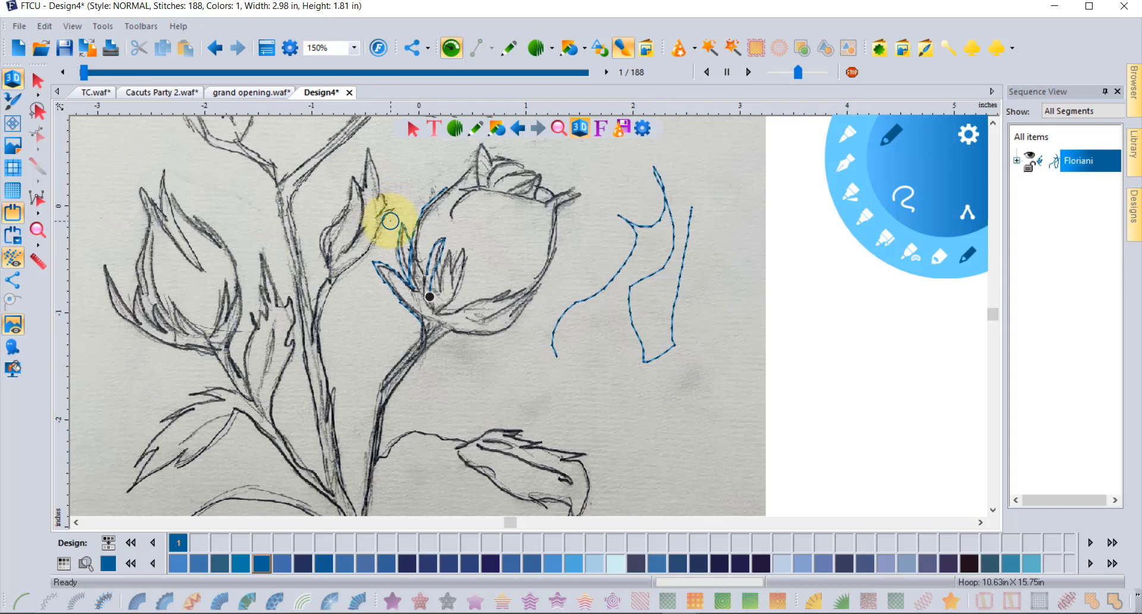
{"action": "scroll", "coordinate": [434, 182], "scroll_direction": "up", "scroll_amount": 3}
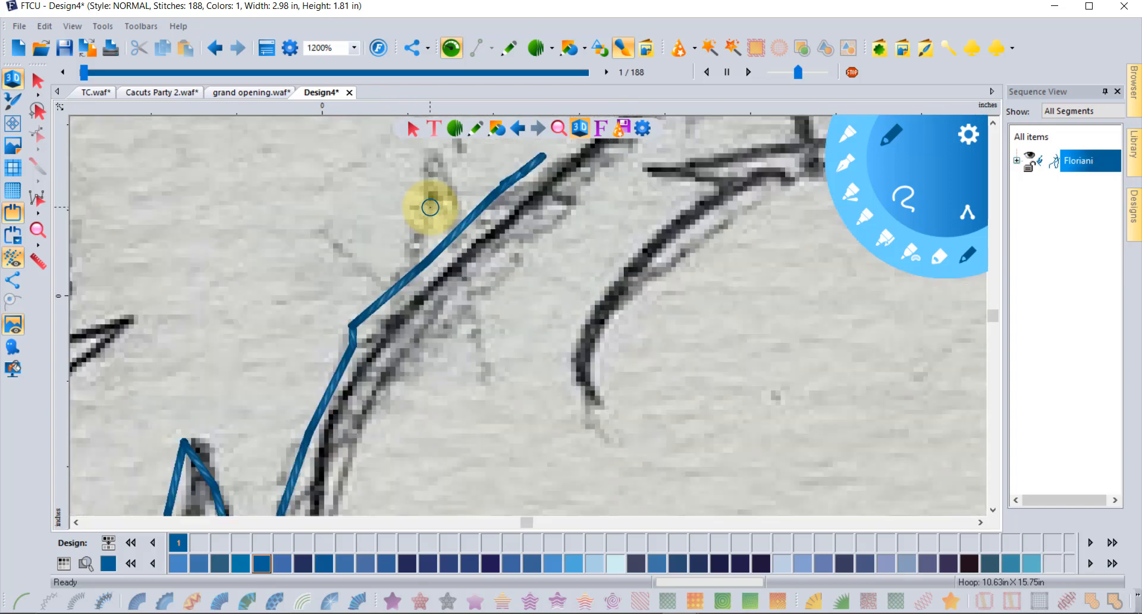
{"action": "scroll", "coordinate": [430, 205], "scroll_direction": "up", "scroll_amount": 1}
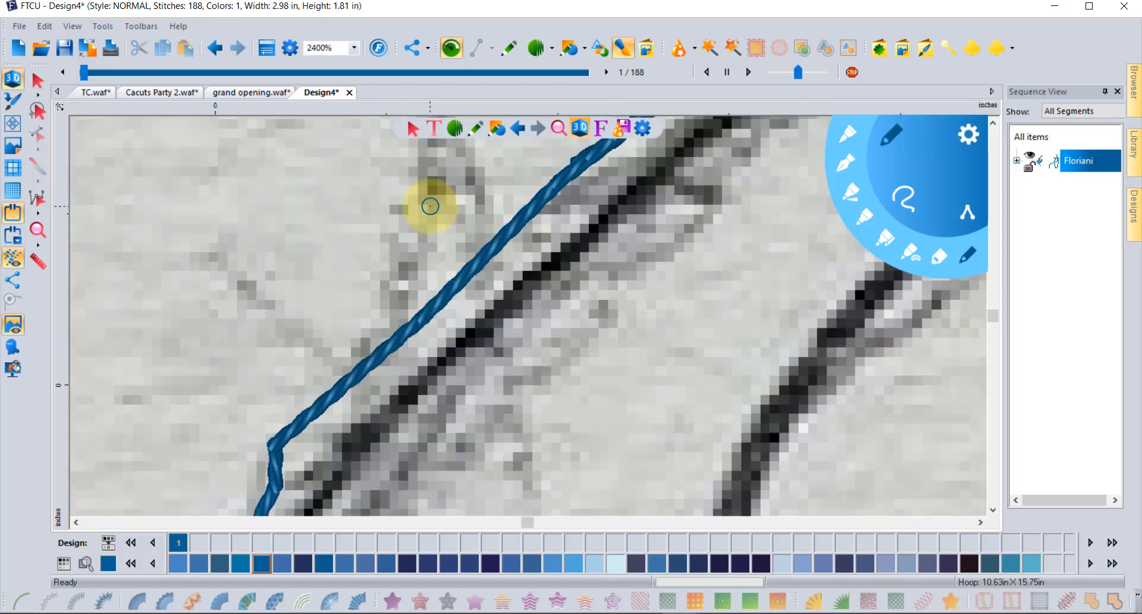
{"action": "scroll", "coordinate": [430, 206], "scroll_direction": "down", "scroll_amount": 4}
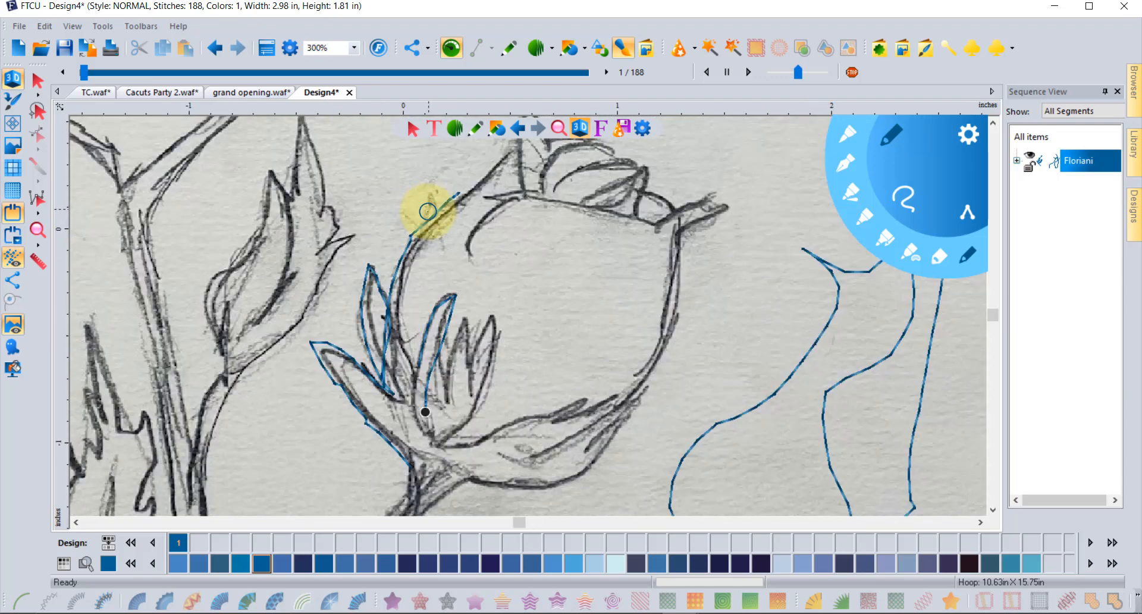
{"action": "scroll", "coordinate": [427, 213], "scroll_direction": "down", "scroll_amount": 1}
{"action": "scroll", "coordinate": [428, 213], "scroll_direction": "down", "scroll_amount": 1}
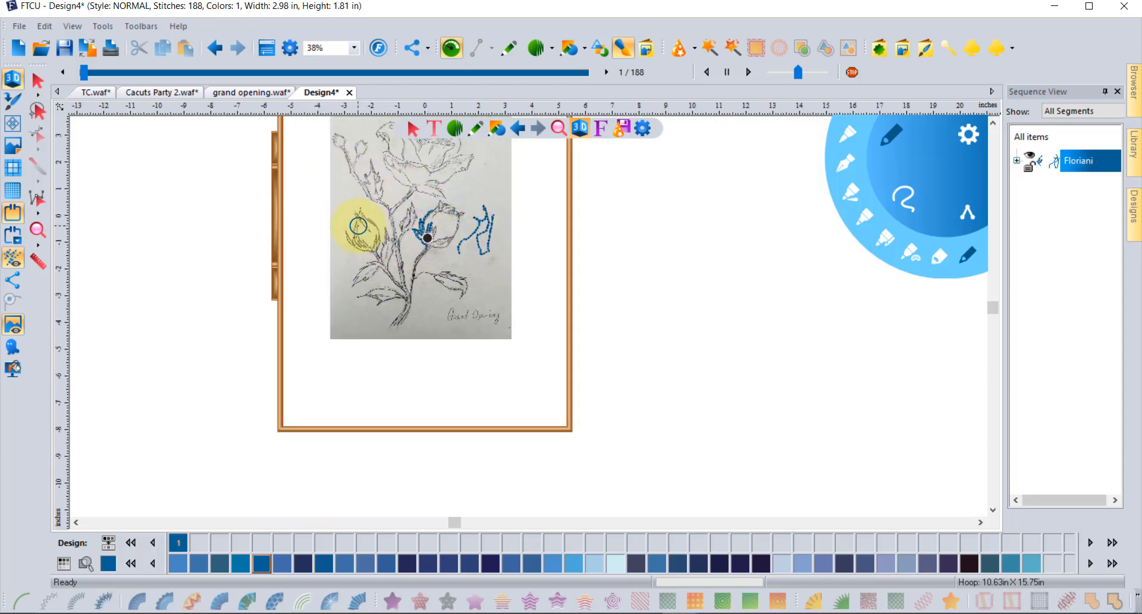
Examine the sketch's left bud and the lower right leaf at up to 300% zoom
{"action": "scroll", "coordinate": [358, 226], "scroll_direction": "up", "scroll_amount": 3}
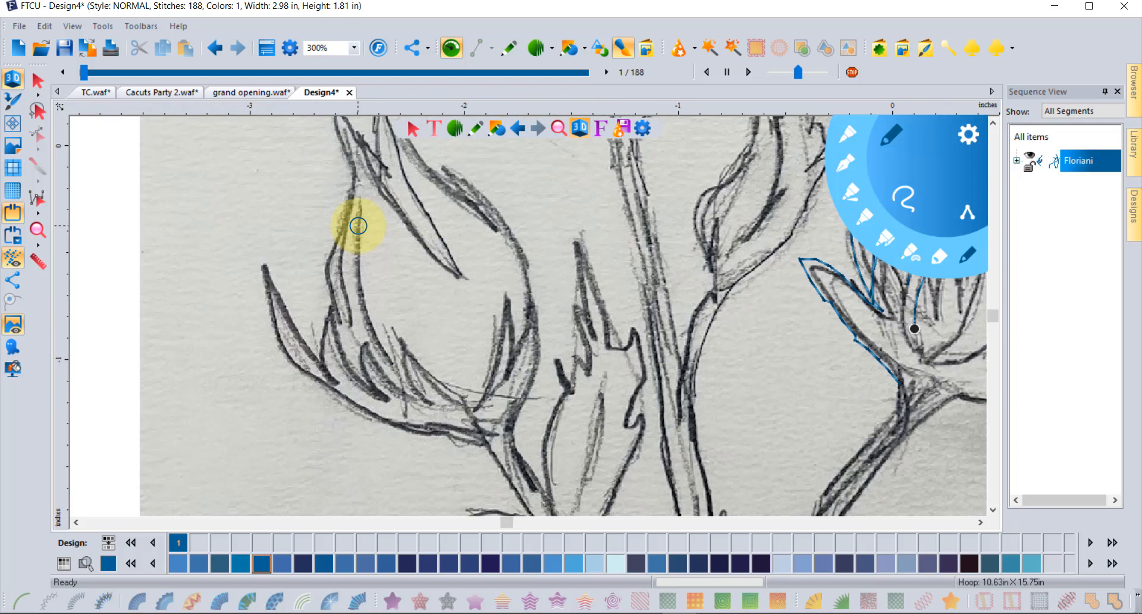
{"action": "scroll", "coordinate": [358, 225], "scroll_direction": "down", "scroll_amount": 3}
{"action": "scroll", "coordinate": [528, 387], "scroll_direction": "down", "scroll_amount": 1}
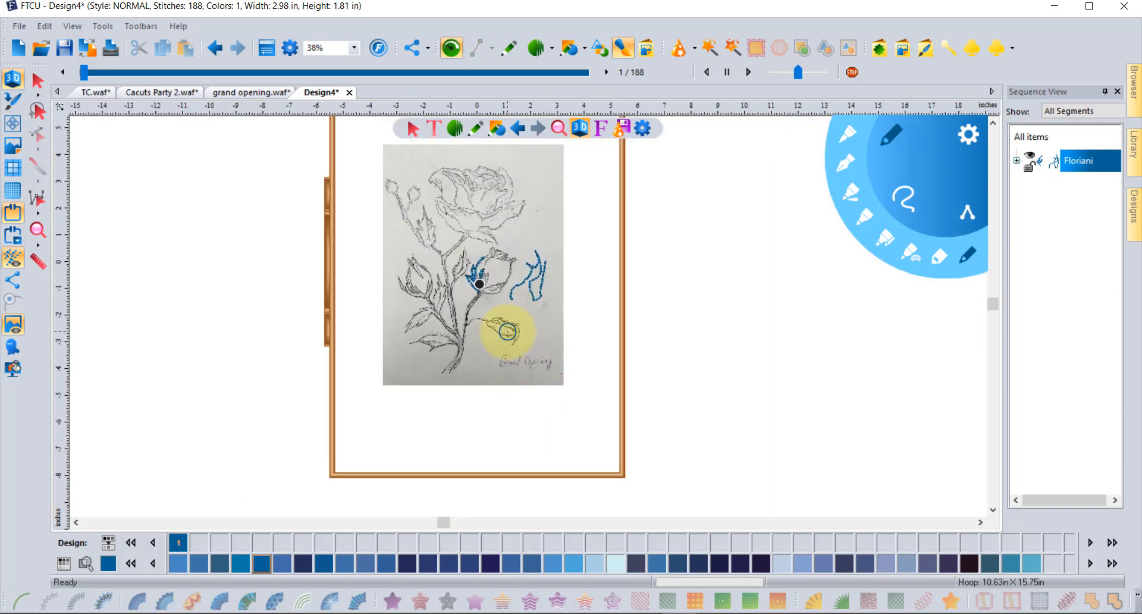
{"action": "scroll", "coordinate": [502, 332], "scroll_direction": "up", "scroll_amount": 5}
{"action": "scroll", "coordinate": [507, 332], "scroll_direction": "down", "scroll_amount": 3}
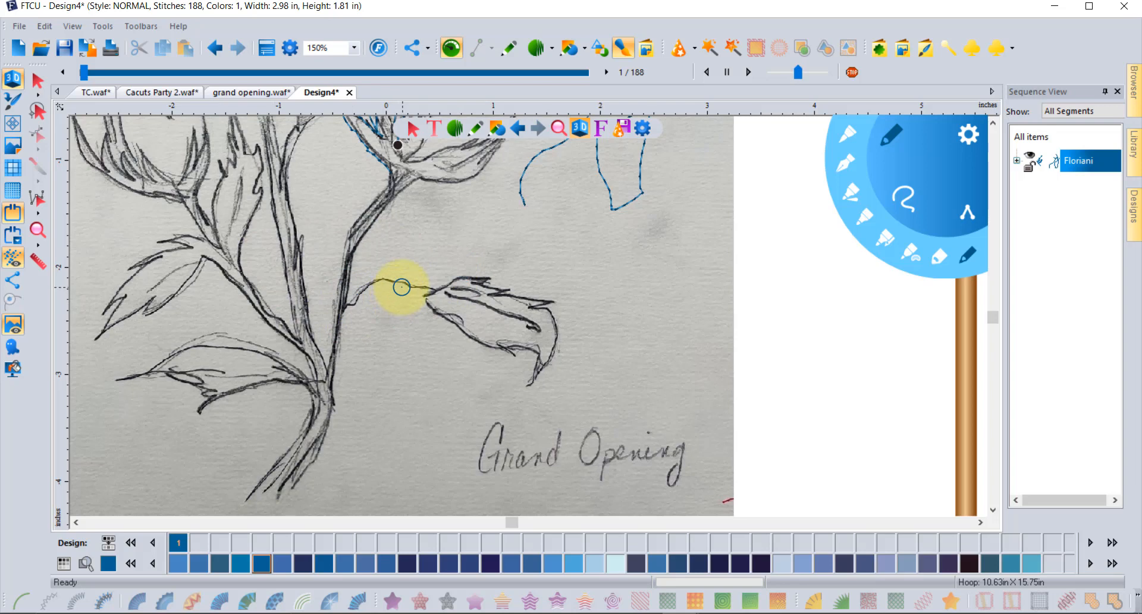
{"action": "scroll", "coordinate": [402, 284], "scroll_direction": "up", "scroll_amount": 2}
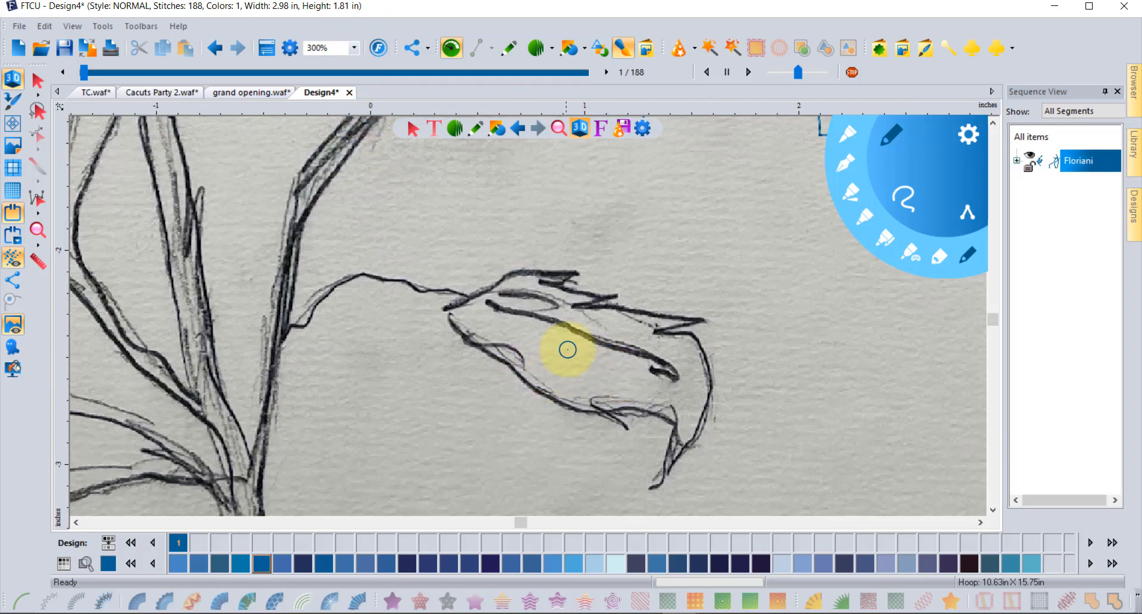
Restart the Sketchbook tool over the stem and lower left leaves, with the pencil brush selected
{"action": "key", "text": "p"}
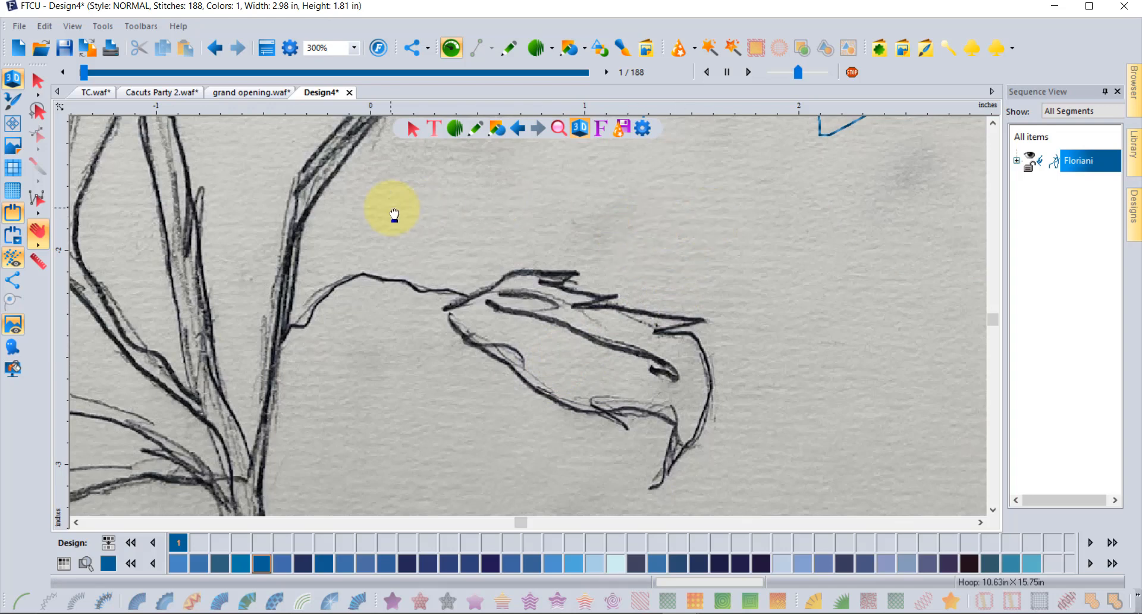
{"action": "mouse_move", "coordinate": [390, 214]}
{"action": "left_mouse_down"}
{"action": "mouse_move", "coordinate": [643, 174]}
{"action": "mouse_move", "coordinate": [718, 133]}
{"action": "left_mouse_up"}
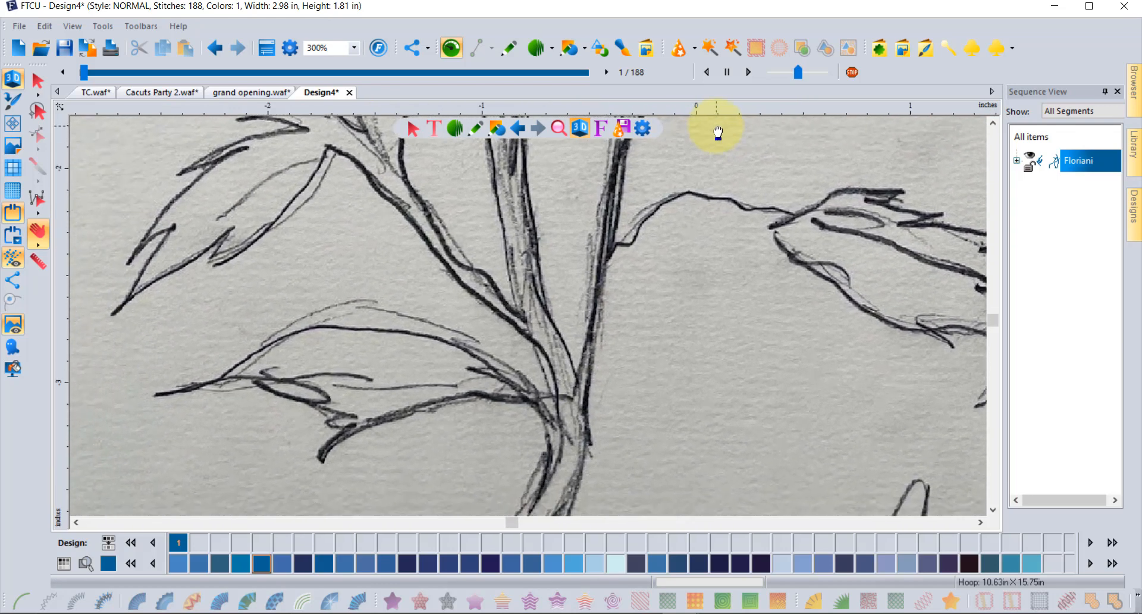
{"action": "key", "text": "Escape"}
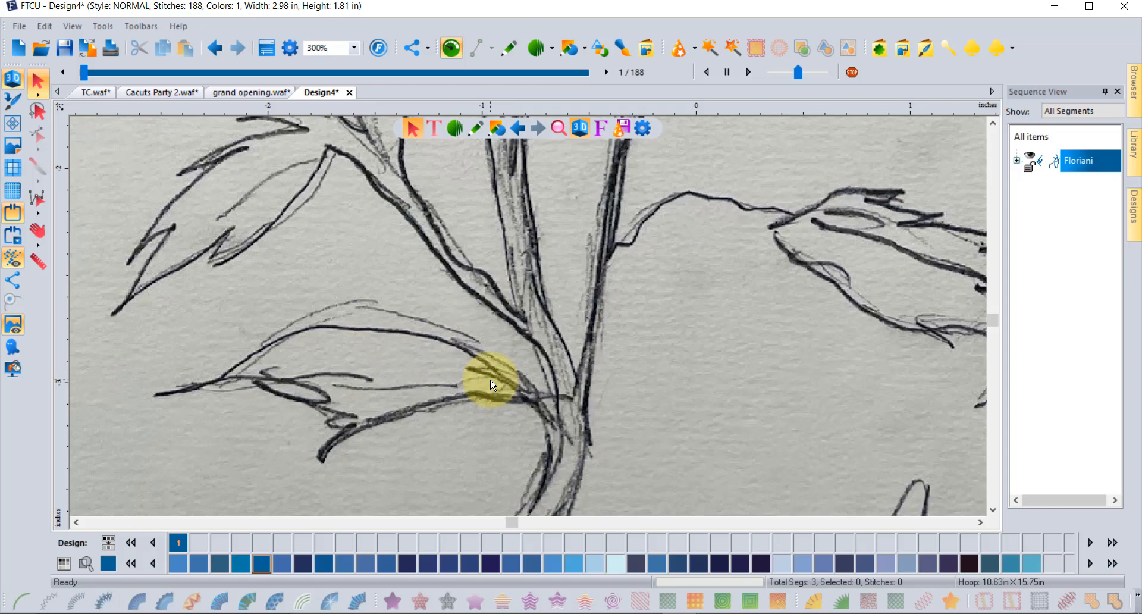
{"action": "left_click", "coordinate": [623, 49]}
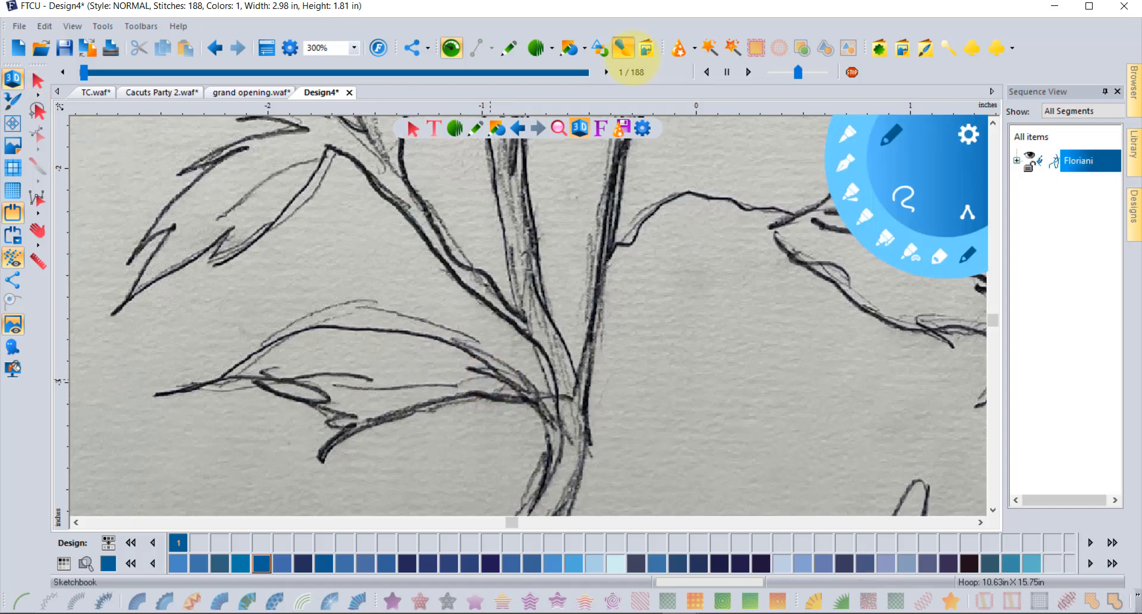
{"action": "left_click", "coordinate": [968, 262]}
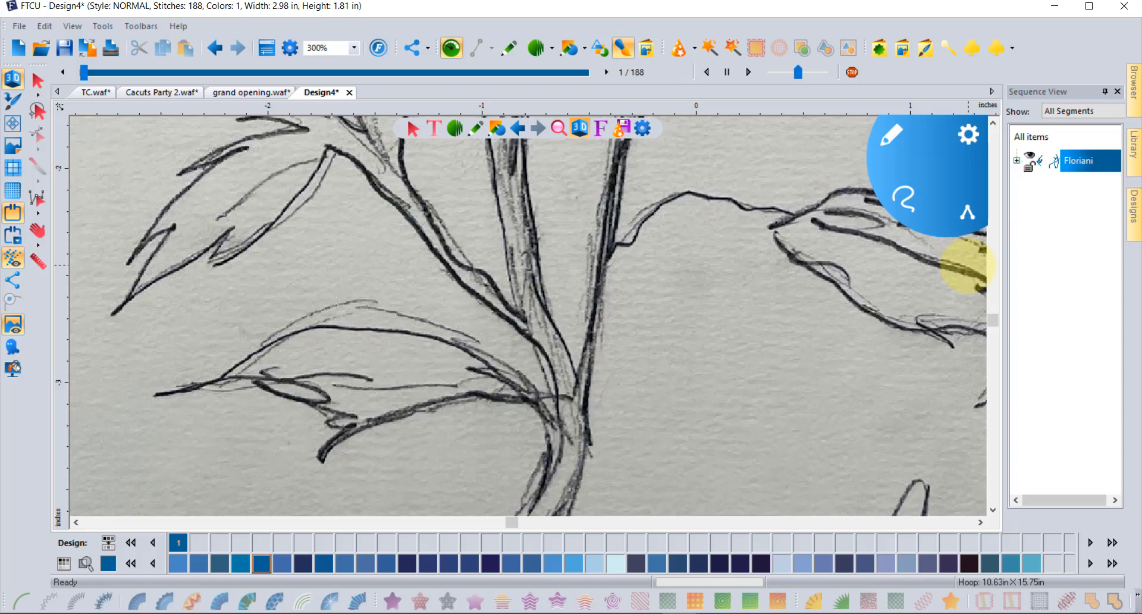
Draw three wavy freehand lines with the pencil brush in the empty area beside the main stem, below the right leaf
{"action": "mouse_move", "coordinate": [617, 383]}
{"action": "left_mouse_down"}
{"action": "mouse_move", "coordinate": [770, 387]}
{"action": "mouse_move", "coordinate": [837, 409]}
{"action": "left_mouse_up"}
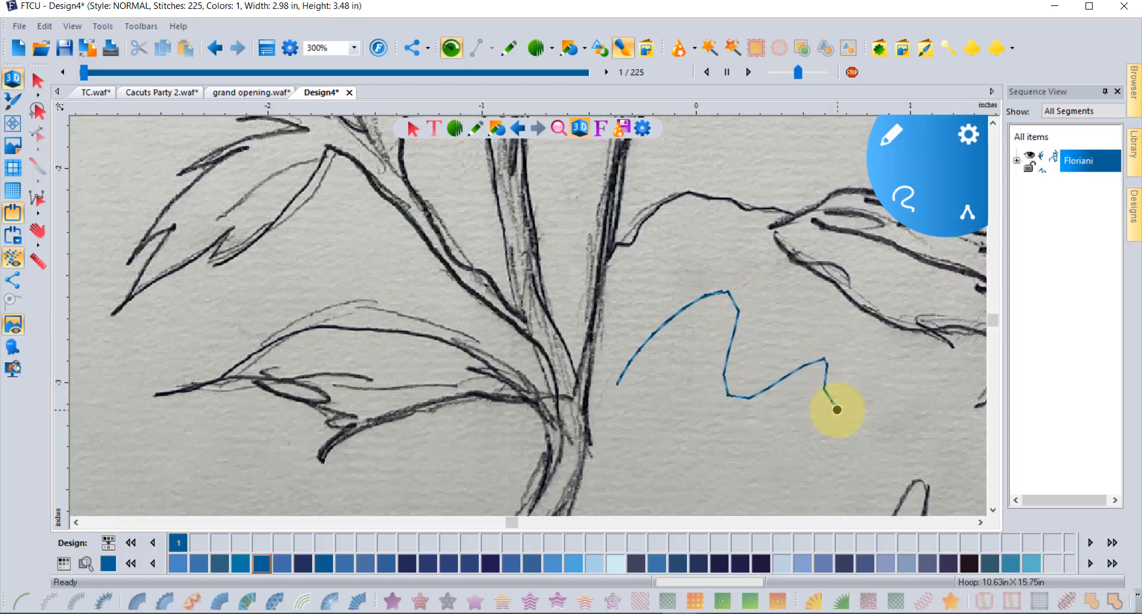
{"action": "mouse_move", "coordinate": [636, 407]}
{"action": "left_mouse_down"}
{"action": "mouse_move", "coordinate": [685, 368]}
{"action": "mouse_move", "coordinate": [706, 441]}
{"action": "mouse_move", "coordinate": [771, 409]}
{"action": "mouse_move", "coordinate": [798, 429]}
{"action": "mouse_move", "coordinate": [768, 463]}
{"action": "mouse_move", "coordinate": [653, 463]}
{"action": "mouse_move", "coordinate": [630, 490]}
{"action": "left_mouse_up"}
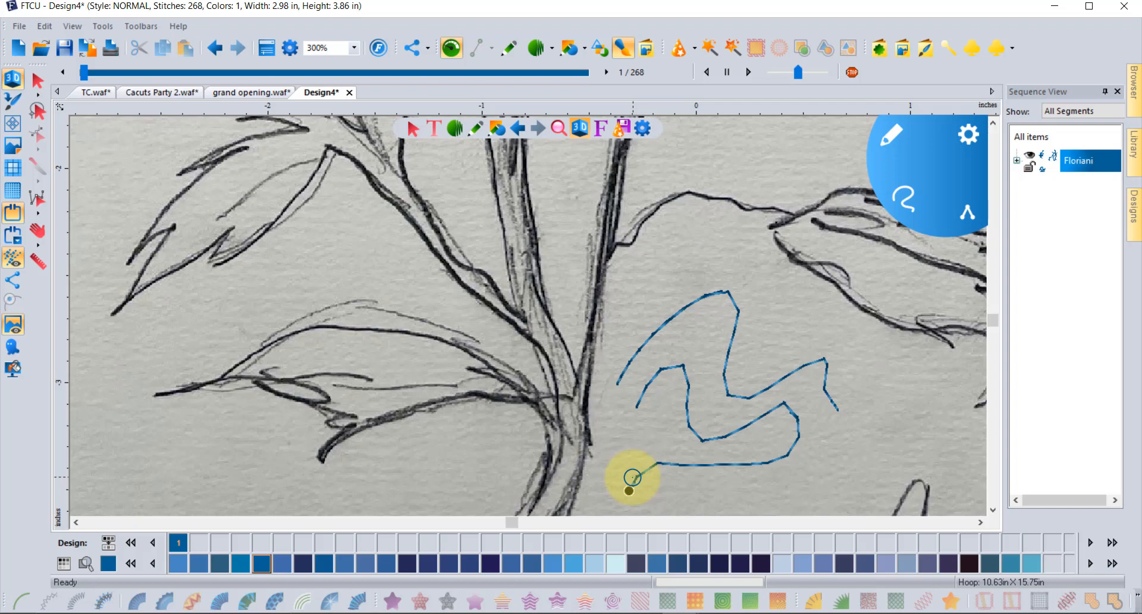
{"action": "mouse_move", "coordinate": [608, 260]}
{"action": "left_mouse_down"}
{"action": "mouse_move", "coordinate": [731, 247]}
{"action": "mouse_move", "coordinate": [747, 359]}
{"action": "mouse_move", "coordinate": [820, 433]}
{"action": "left_mouse_up"}
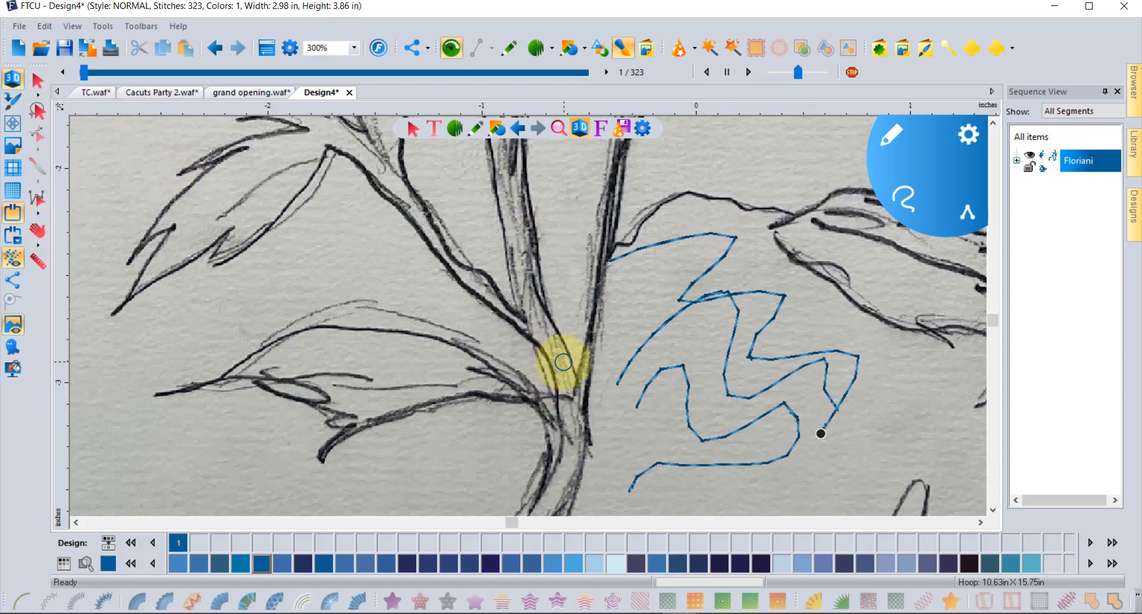
Delete all the stitch items from the design
{"action": "left_click", "coordinate": [1032, 137]}
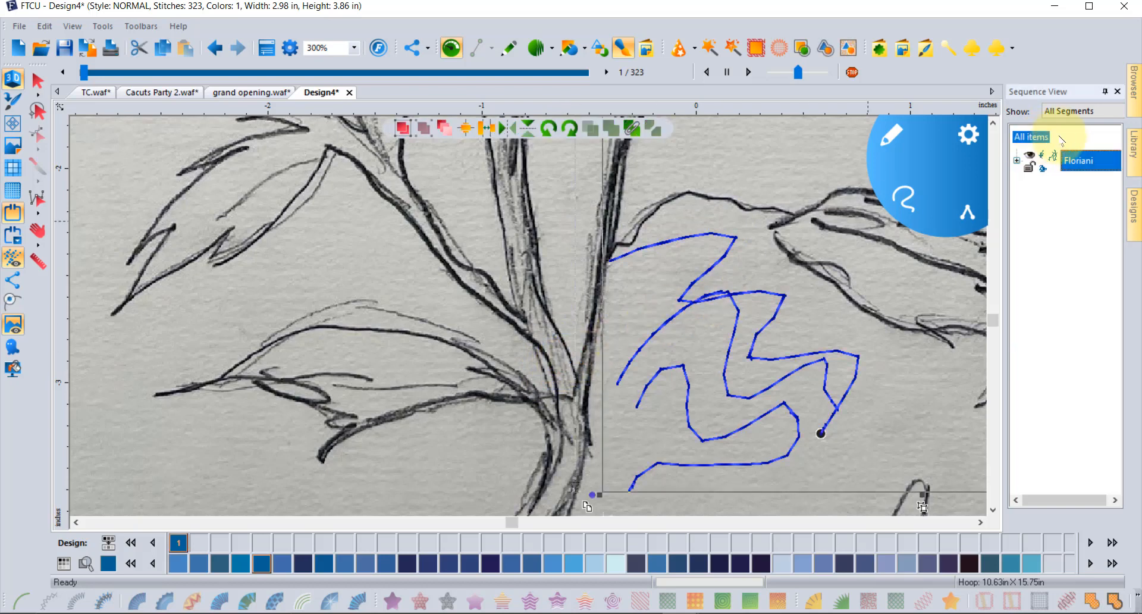
{"action": "key", "text": "Delete"}
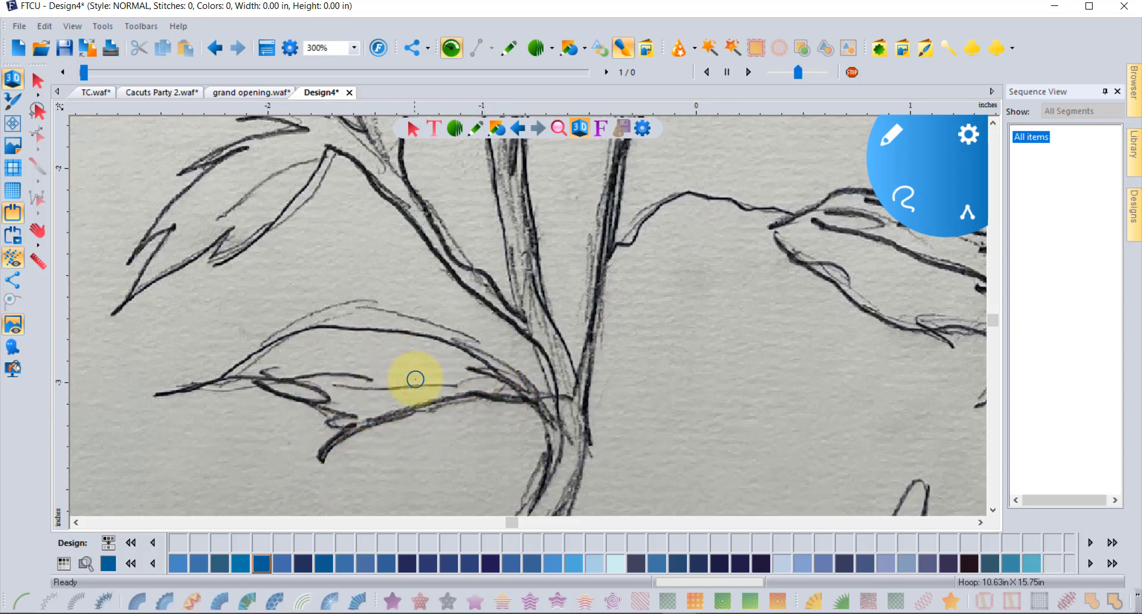
Pick the bright pink thread colour and trace the lower left leaf's underside to its tip, about 1.65 x 0.41 in
{"action": "left_click", "coordinate": [132, 563]}
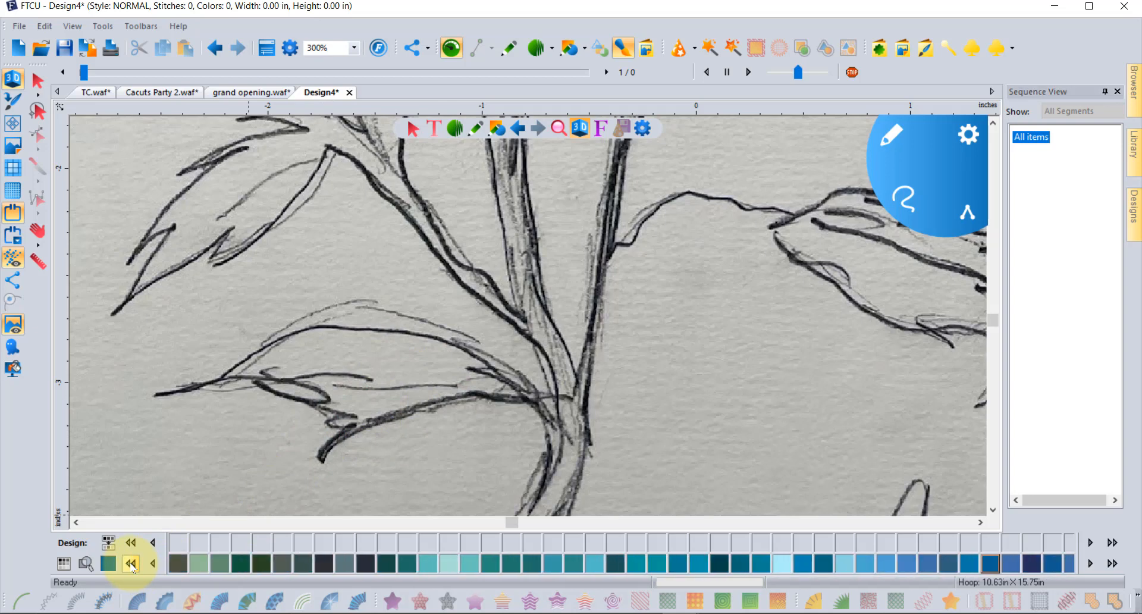
{"action": "left_click", "coordinate": [131, 563]}
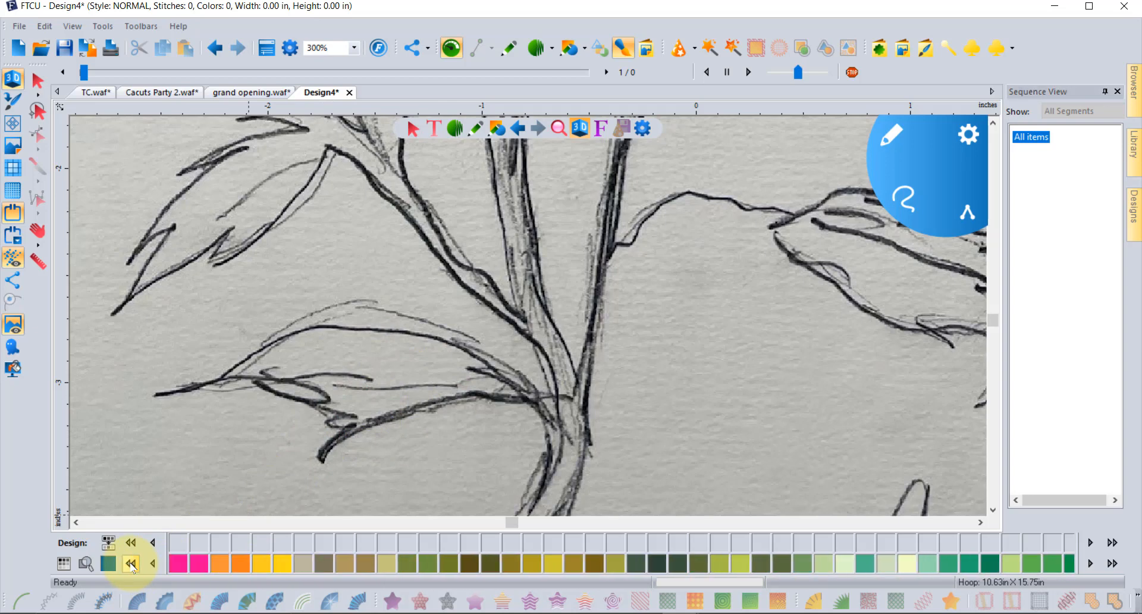
{"action": "left_click", "coordinate": [198, 562]}
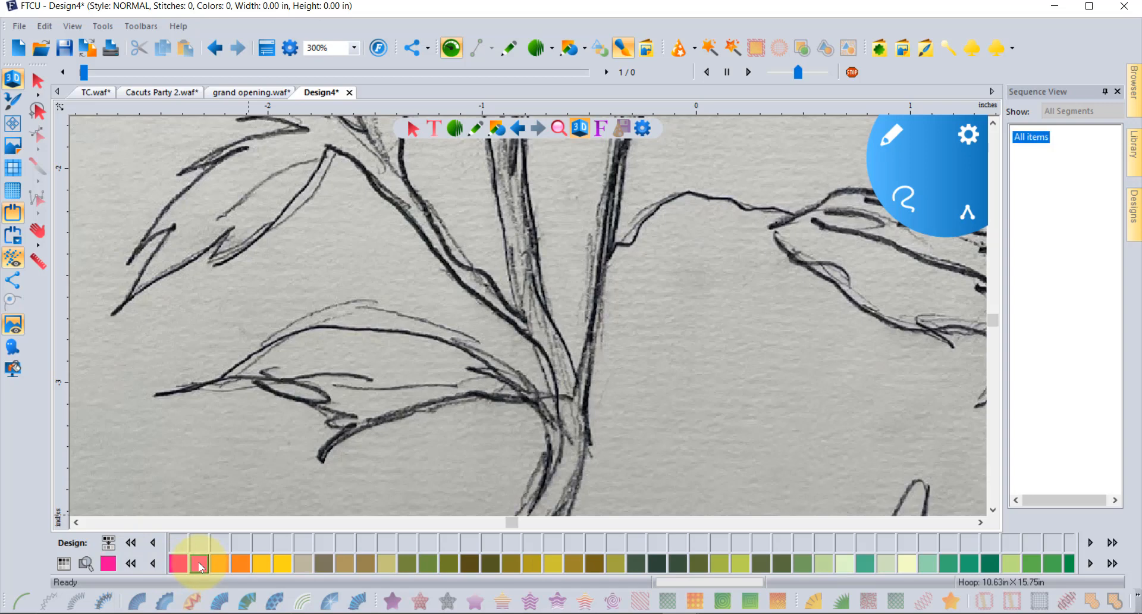
{"action": "left_click", "coordinate": [505, 399]}
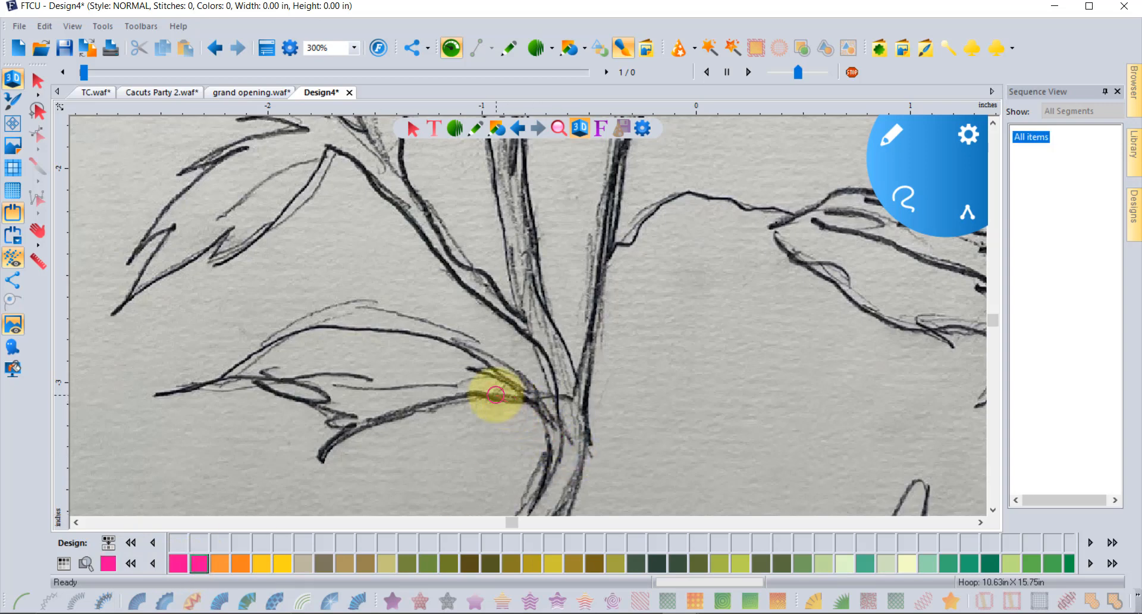
{"action": "mouse_move", "coordinate": [457, 391]}
{"action": "left_mouse_down"}
{"action": "mouse_move", "coordinate": [350, 429]}
{"action": "mouse_move", "coordinate": [315, 462]}
{"action": "mouse_move", "coordinate": [345, 432]}
{"action": "mouse_move", "coordinate": [326, 420]}
{"action": "mouse_move", "coordinate": [347, 413]}
{"action": "mouse_move", "coordinate": [264, 380]}
{"action": "mouse_move", "coordinate": [326, 394]}
{"action": "mouse_move", "coordinate": [310, 402]}
{"action": "mouse_move", "coordinate": [225, 375]}
{"action": "mouse_move", "coordinate": [155, 394]}
{"action": "left_mouse_up"}
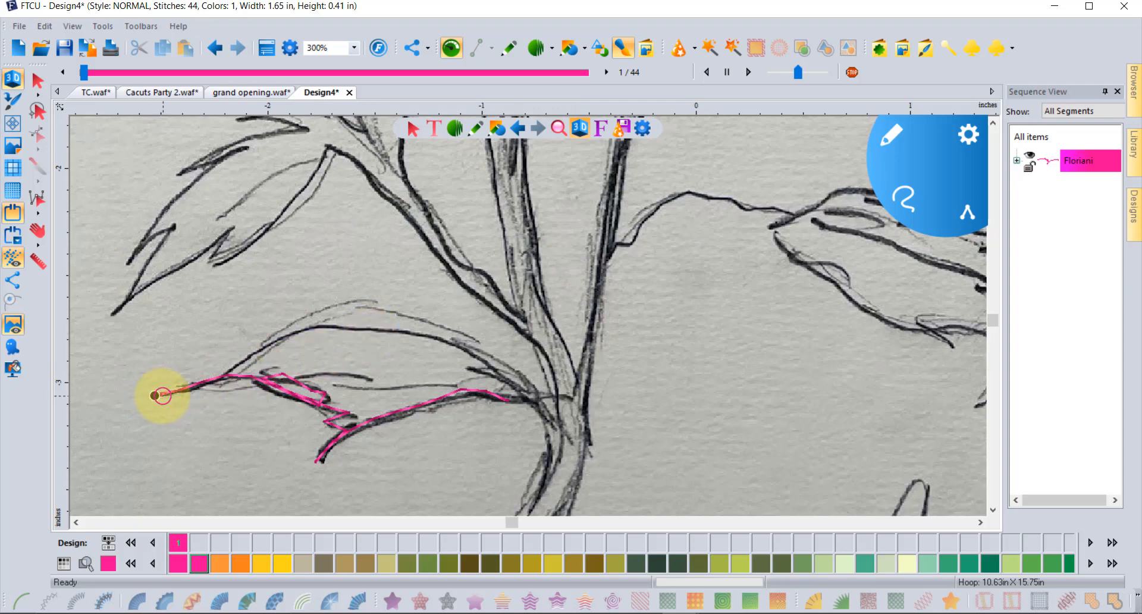
Turn off Show Last Stitch Marker in the Sketchbook preferences and draw a freehand curve upward from the pink line's end at the leaf tip
{"action": "left_click", "coordinate": [969, 135]}
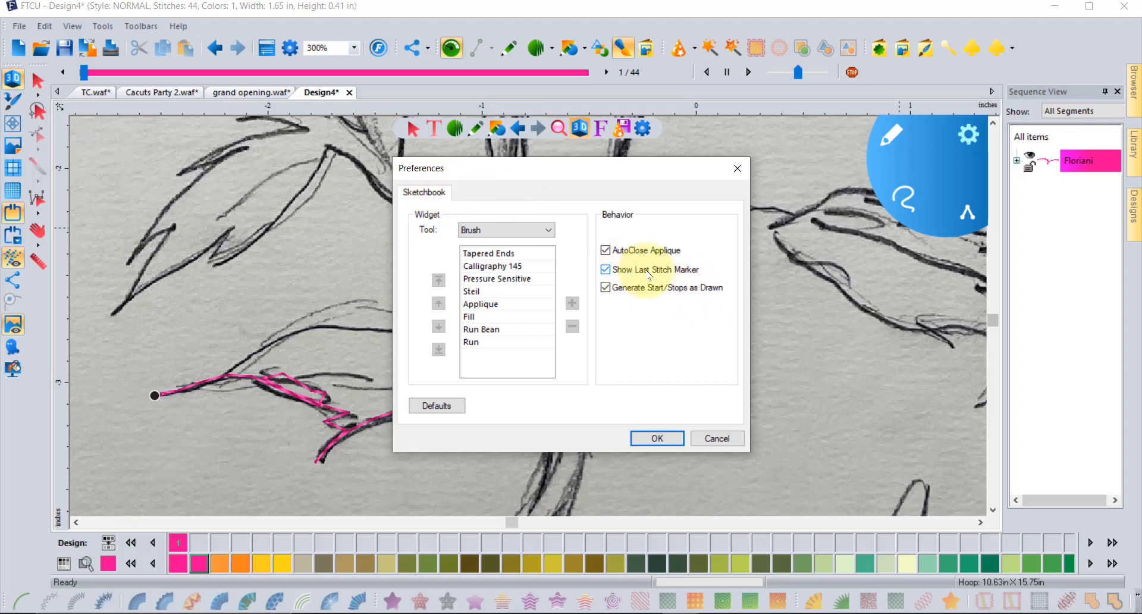
{"action": "left_click", "coordinate": [607, 270]}
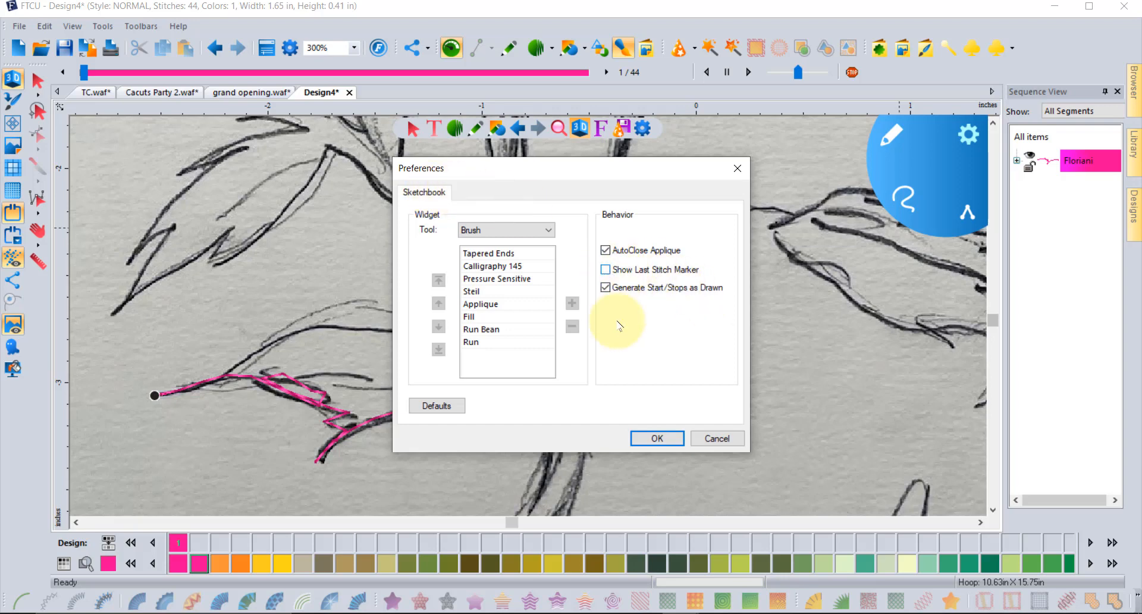
{"action": "left_click", "coordinate": [658, 439]}
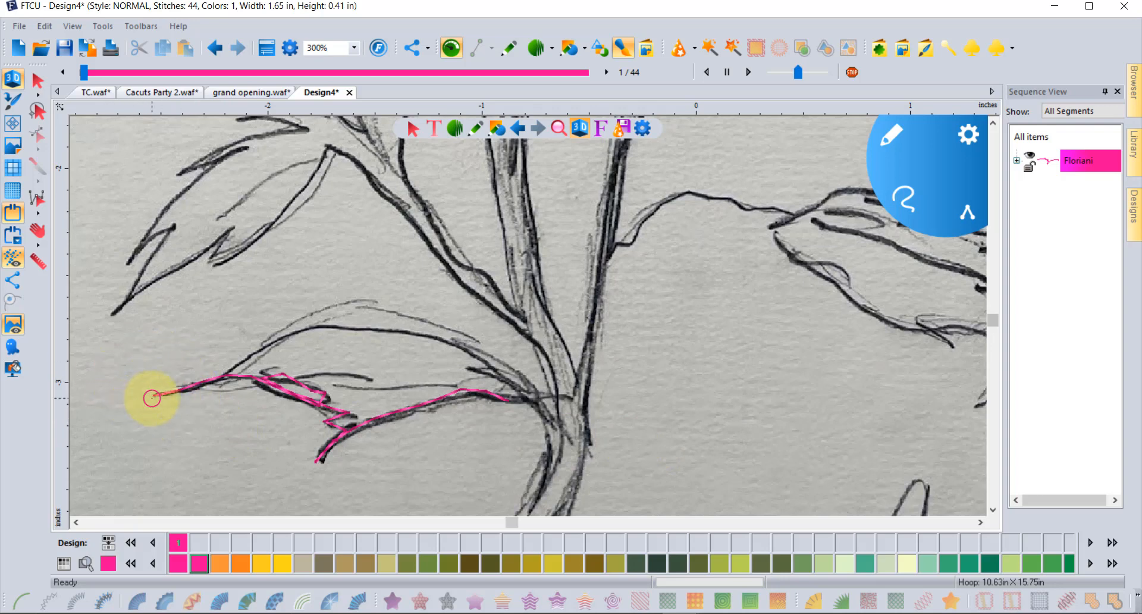
{"action": "mouse_move", "coordinate": [153, 395]}
{"action": "left_mouse_down"}
{"action": "mouse_move", "coordinate": [145, 375]}
{"action": "mouse_move", "coordinate": [262, 309]}
{"action": "mouse_move", "coordinate": [273, 281]}
{"action": "left_mouse_up"}
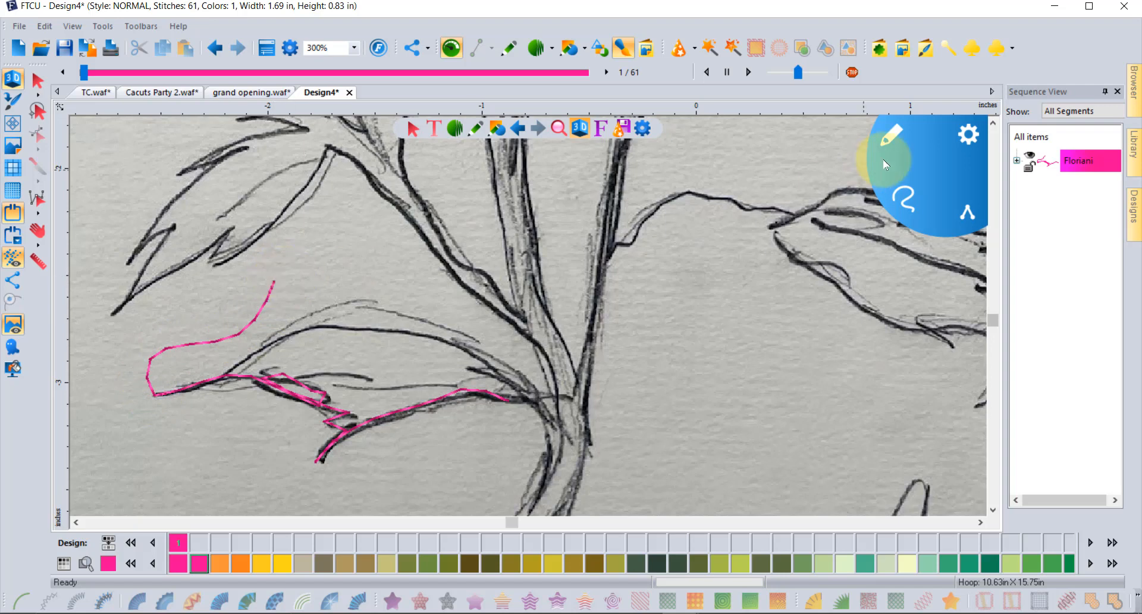
Turn on Show Last Stitch Marker and turn off Generate Start/Stops as Drawn in the Sketchbook preferences
{"action": "left_click", "coordinate": [967, 135]}
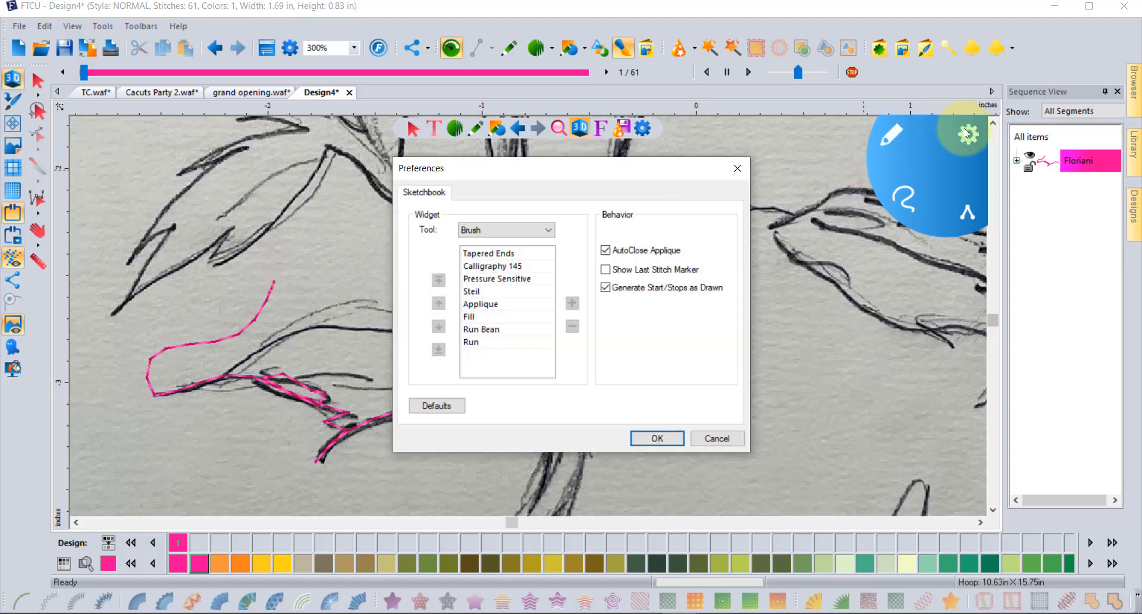
{"action": "left_click", "coordinate": [604, 270]}
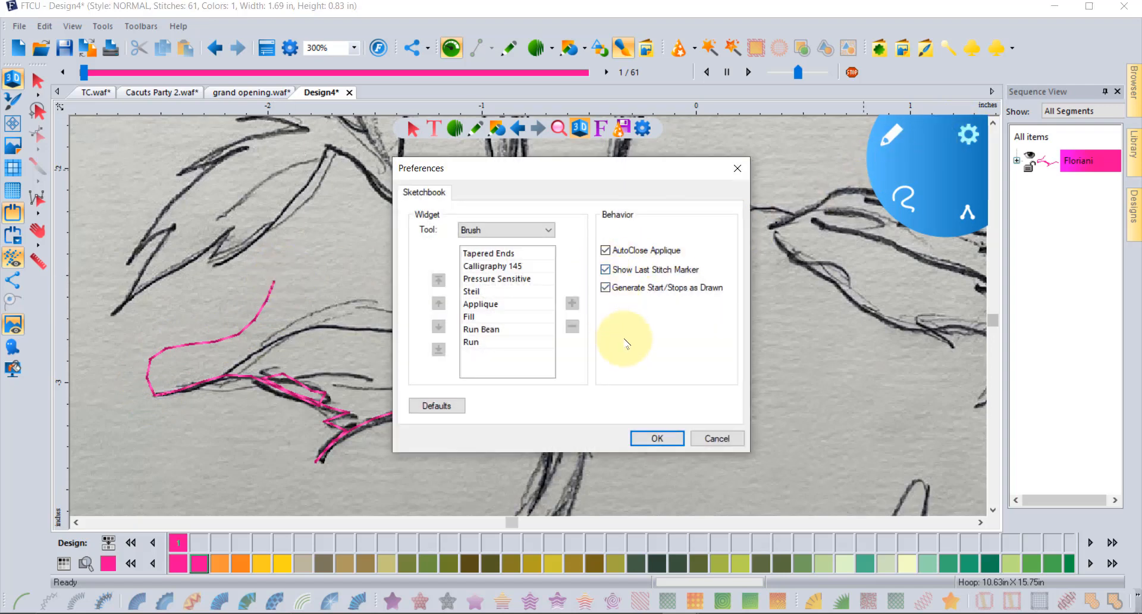
{"action": "left_click", "coordinate": [657, 438]}
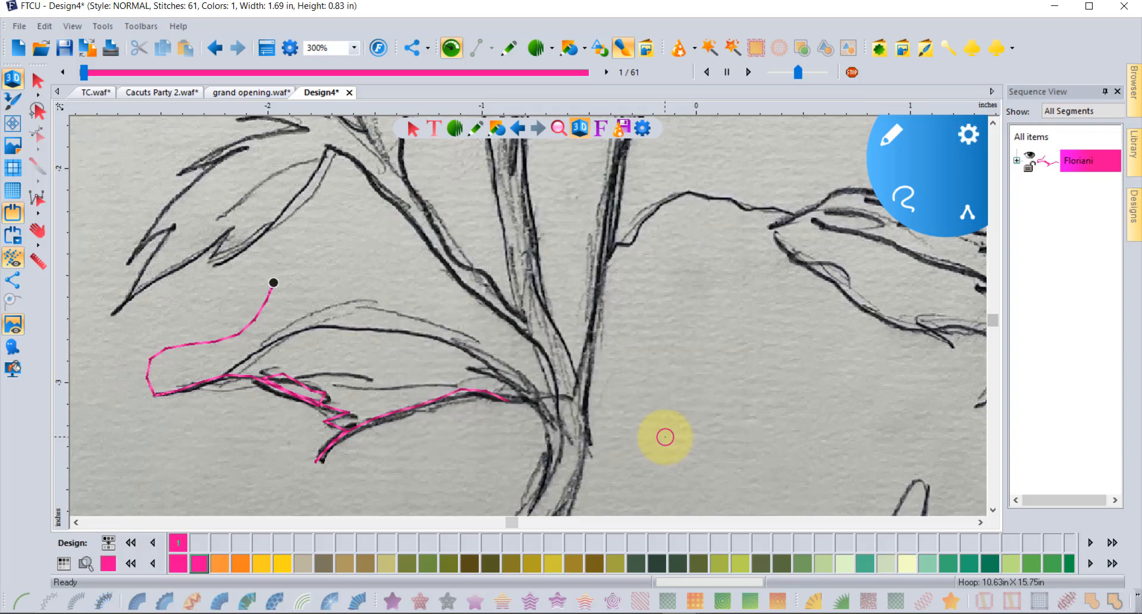
{"action": "left_click", "coordinate": [969, 133]}
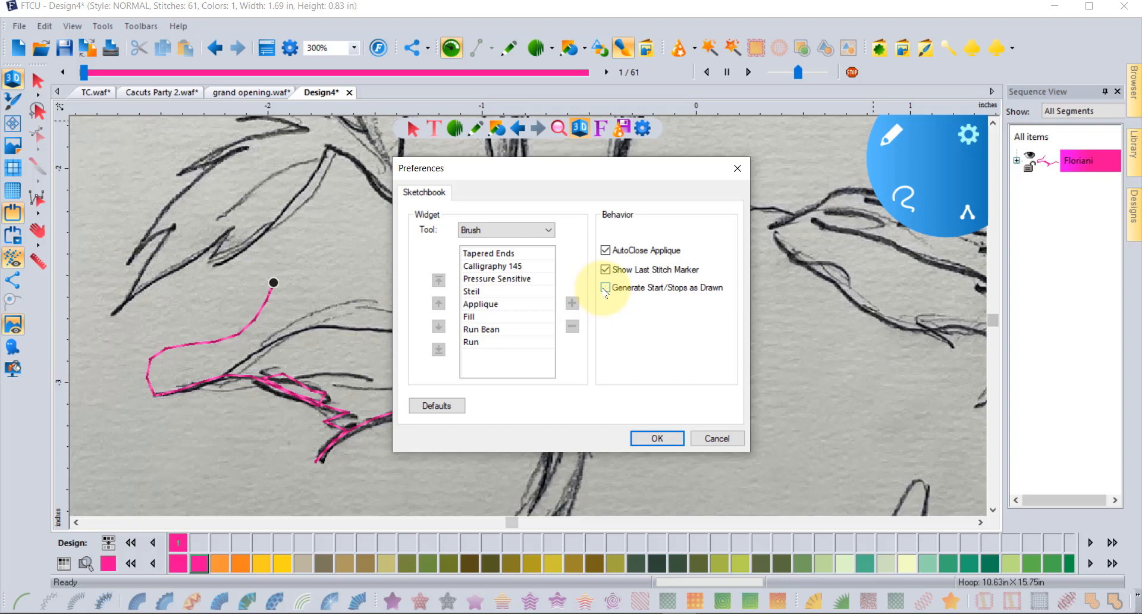
{"action": "left_click", "coordinate": [657, 439]}
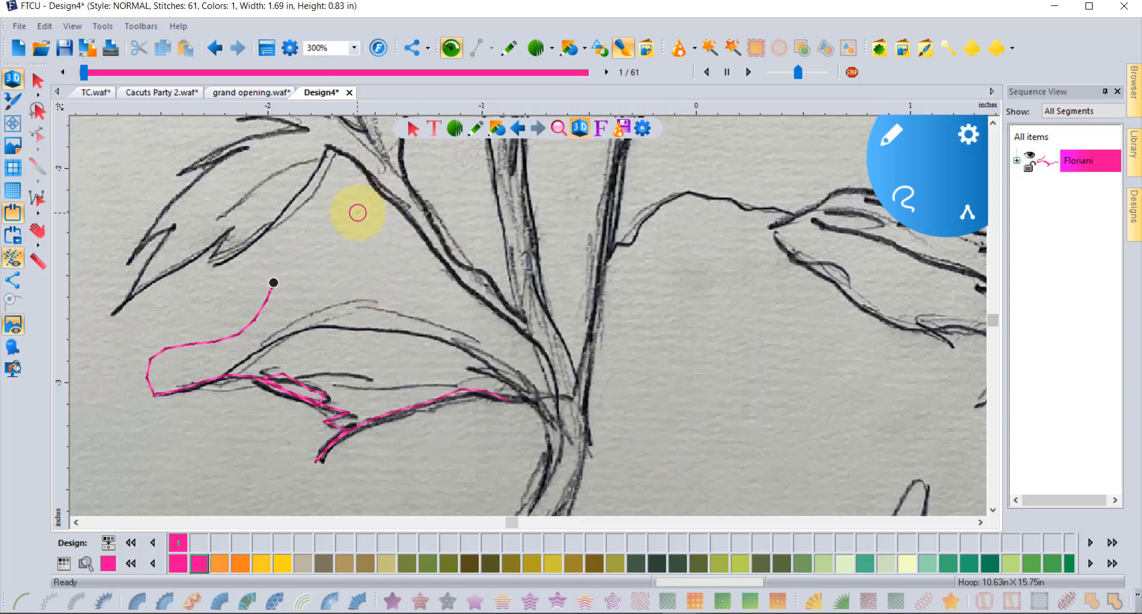
Draw a freehand line under the upper left leaf and, with 3D view off, continue it across the stems into the empty area
{"action": "left_click_drag", "start_coordinate": [233, 289], "coordinate": [356, 195]}
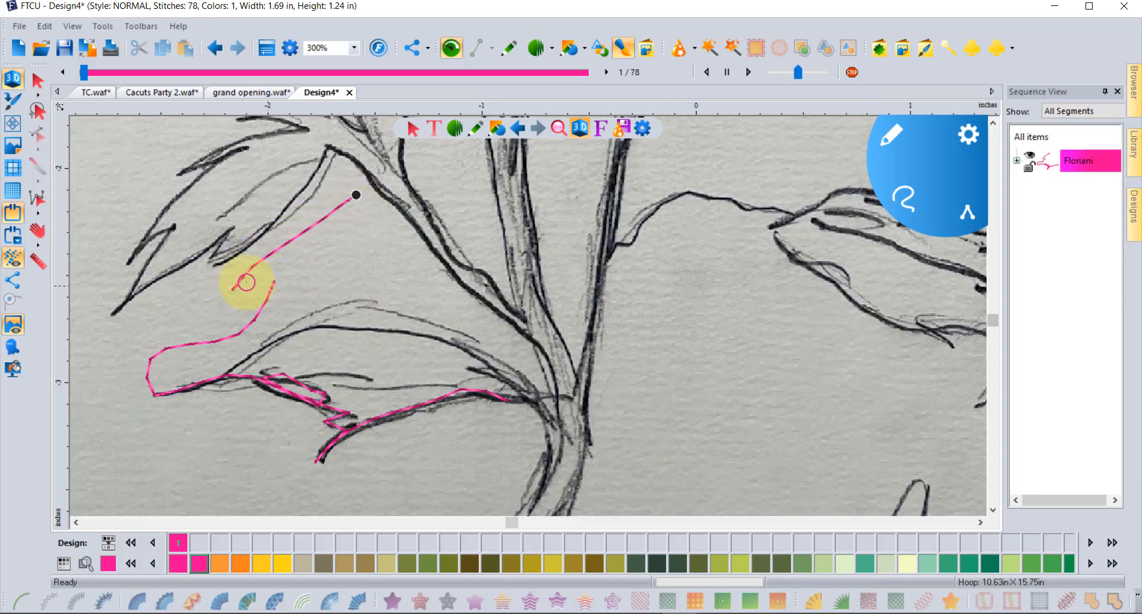
{"action": "left_click", "coordinate": [13, 79]}
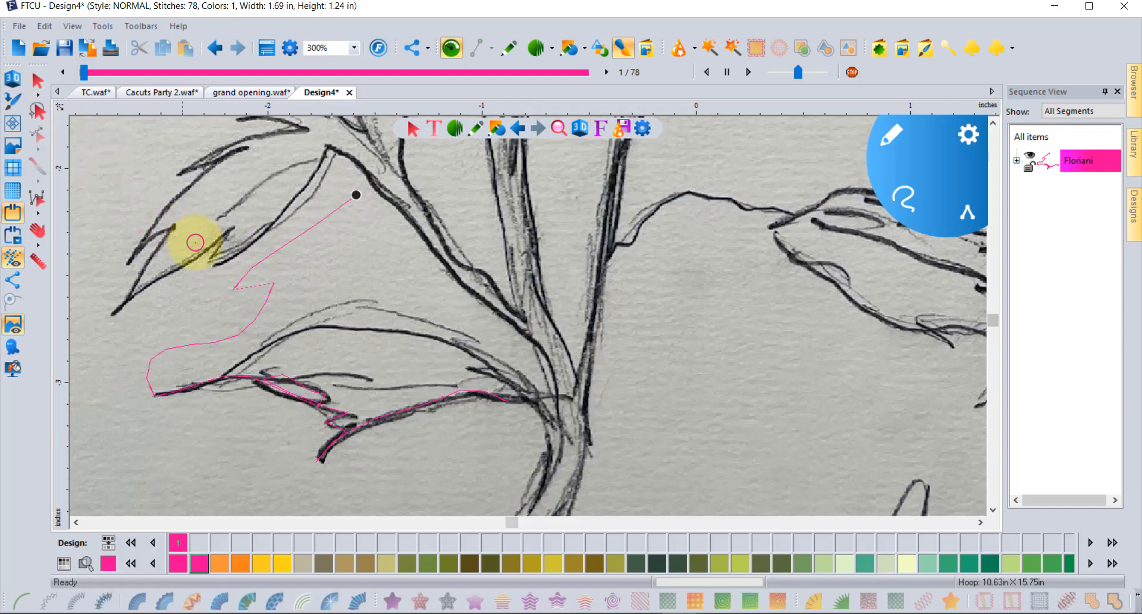
{"action": "mouse_move", "coordinate": [276, 281]}
{"action": "left_mouse_down"}
{"action": "mouse_move", "coordinate": [236, 288]}
{"action": "mouse_move", "coordinate": [324, 204]}
{"action": "mouse_move", "coordinate": [365, 199]}
{"action": "mouse_move", "coordinate": [357, 195]}
{"action": "mouse_move", "coordinate": [362, 256]}
{"action": "mouse_move", "coordinate": [416, 287]}
{"action": "left_mouse_up"}
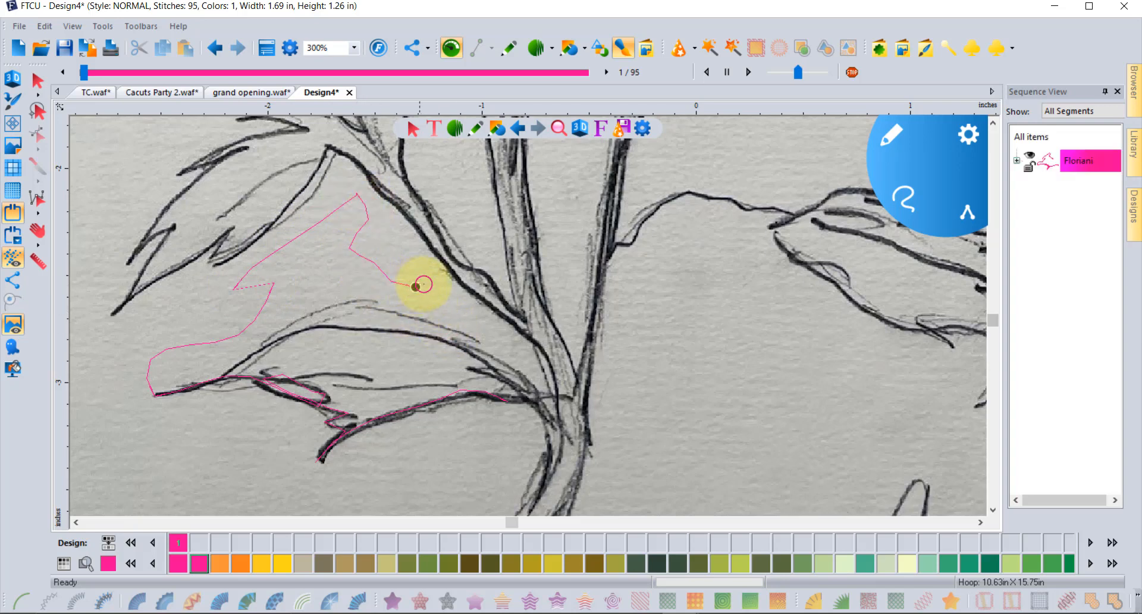
{"action": "mouse_move", "coordinate": [423, 284]}
{"action": "left_mouse_down"}
{"action": "mouse_move", "coordinate": [459, 316]}
{"action": "mouse_move", "coordinate": [591, 350]}
{"action": "mouse_move", "coordinate": [650, 310]}
{"action": "mouse_move", "coordinate": [670, 252]}
{"action": "mouse_move", "coordinate": [647, 260]}
{"action": "mouse_move", "coordinate": [648, 305]}
{"action": "mouse_move", "coordinate": [713, 332]}
{"action": "mouse_move", "coordinate": [729, 382]}
{"action": "mouse_move", "coordinate": [676, 389]}
{"action": "left_mouse_up"}
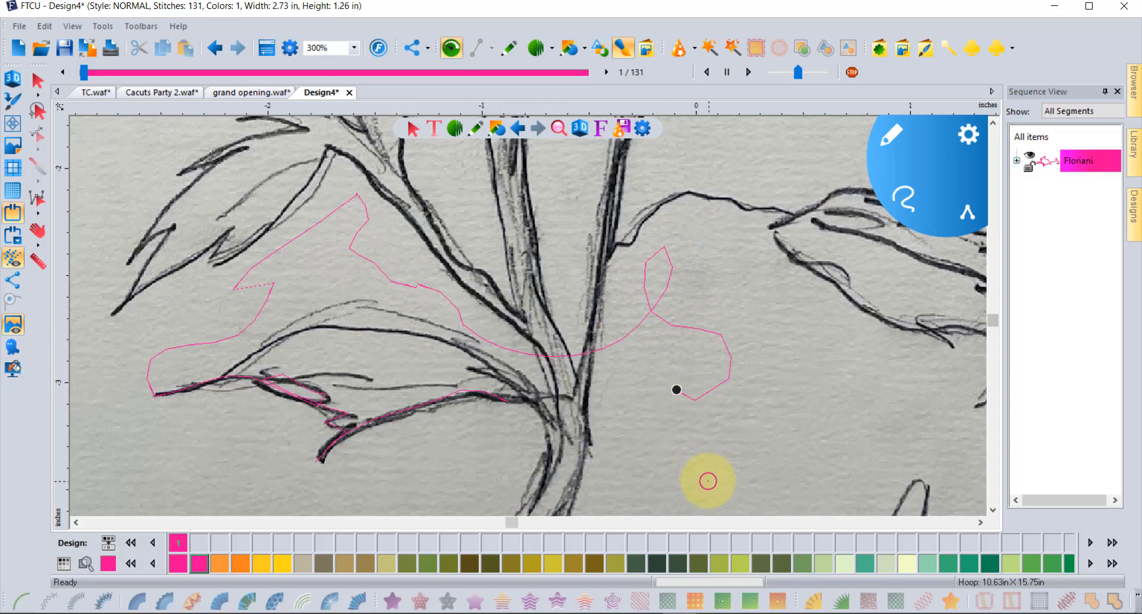
Turn on Generate Start/Stops as Drawn and draw freehand curves and loops in the empty area between the main stem and right leaf
{"action": "left_click", "coordinate": [969, 134]}
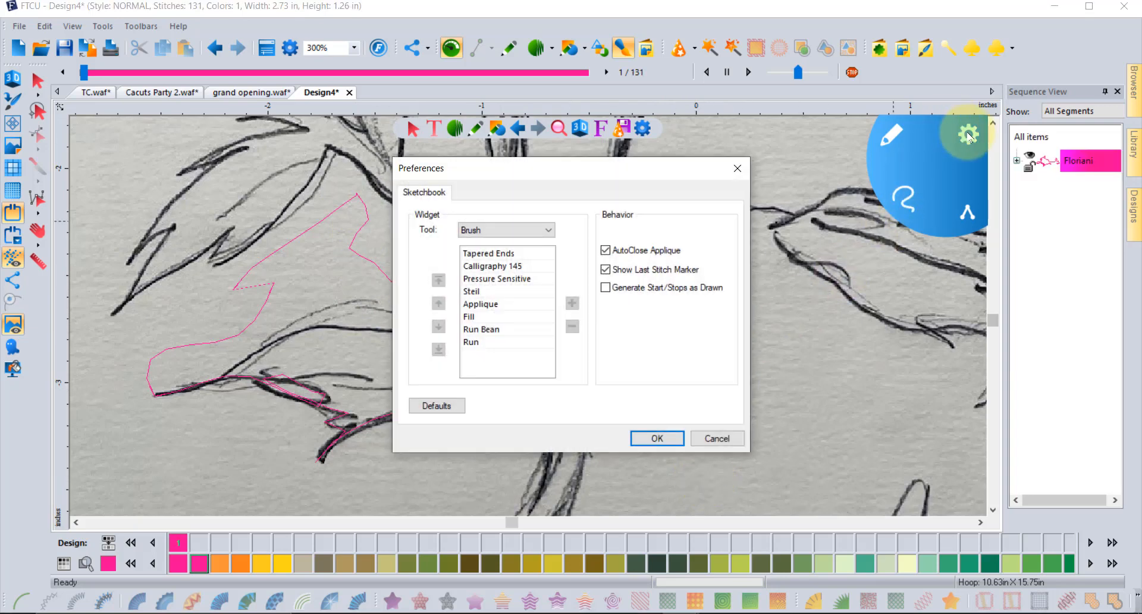
{"action": "left_click", "coordinate": [606, 287]}
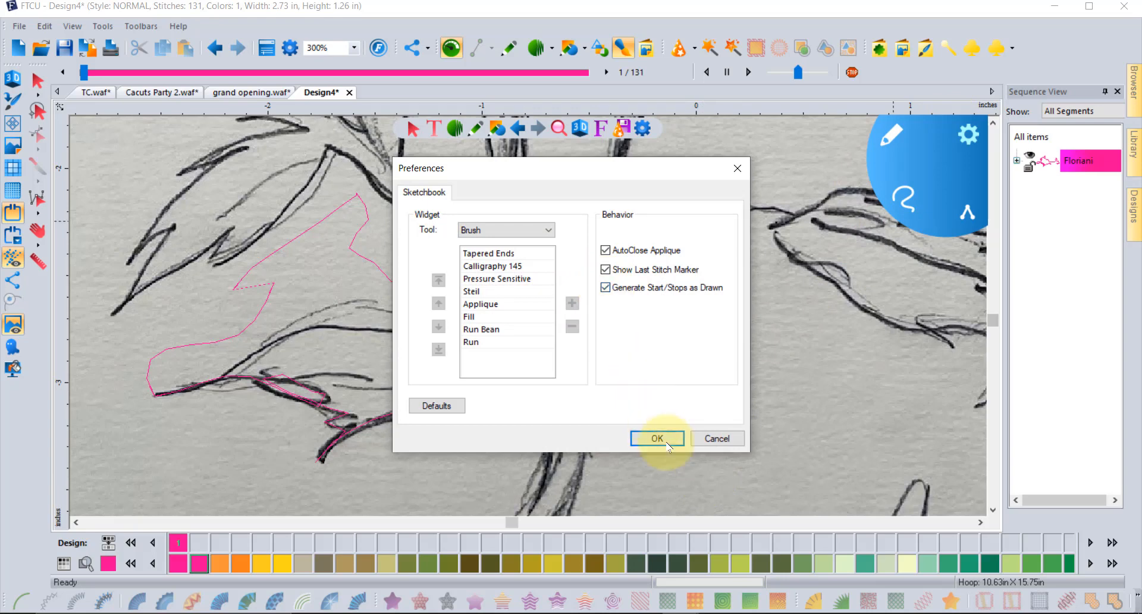
{"action": "left_click", "coordinate": [657, 438]}
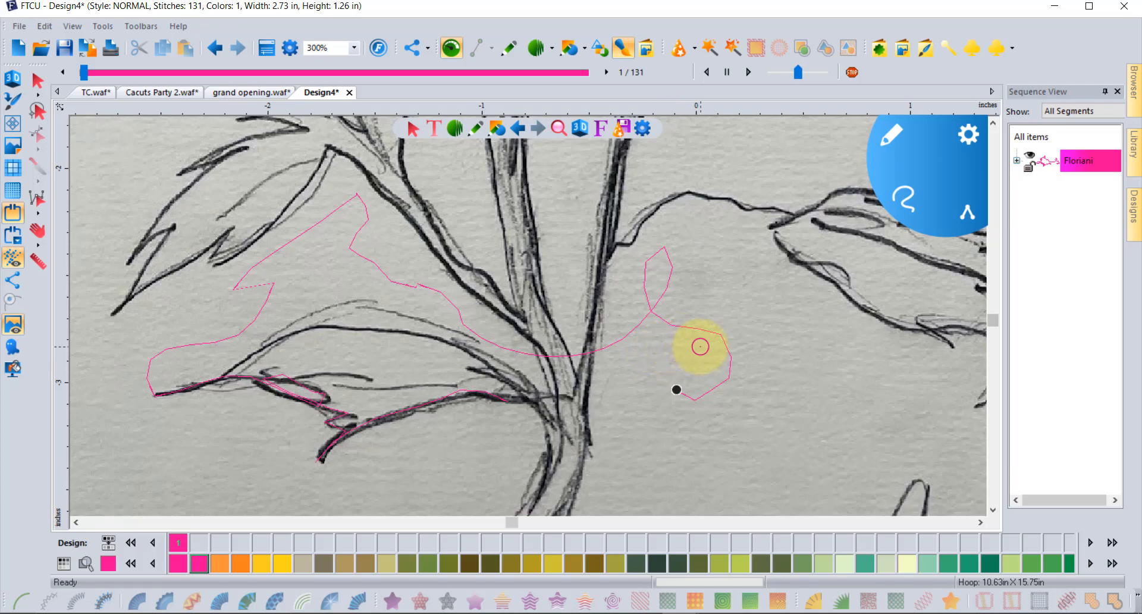
{"action": "mouse_move", "coordinate": [700, 346]}
{"action": "left_mouse_down"}
{"action": "mouse_move", "coordinate": [638, 349]}
{"action": "mouse_move", "coordinate": [591, 378]}
{"action": "mouse_move", "coordinate": [591, 395]}
{"action": "mouse_move", "coordinate": [608, 396]}
{"action": "mouse_move", "coordinate": [661, 379]}
{"action": "mouse_move", "coordinate": [663, 396]}
{"action": "mouse_move", "coordinate": [632, 431]}
{"action": "mouse_move", "coordinate": [665, 468]}
{"action": "mouse_move", "coordinate": [775, 458]}
{"action": "mouse_move", "coordinate": [861, 386]}
{"action": "left_mouse_up"}
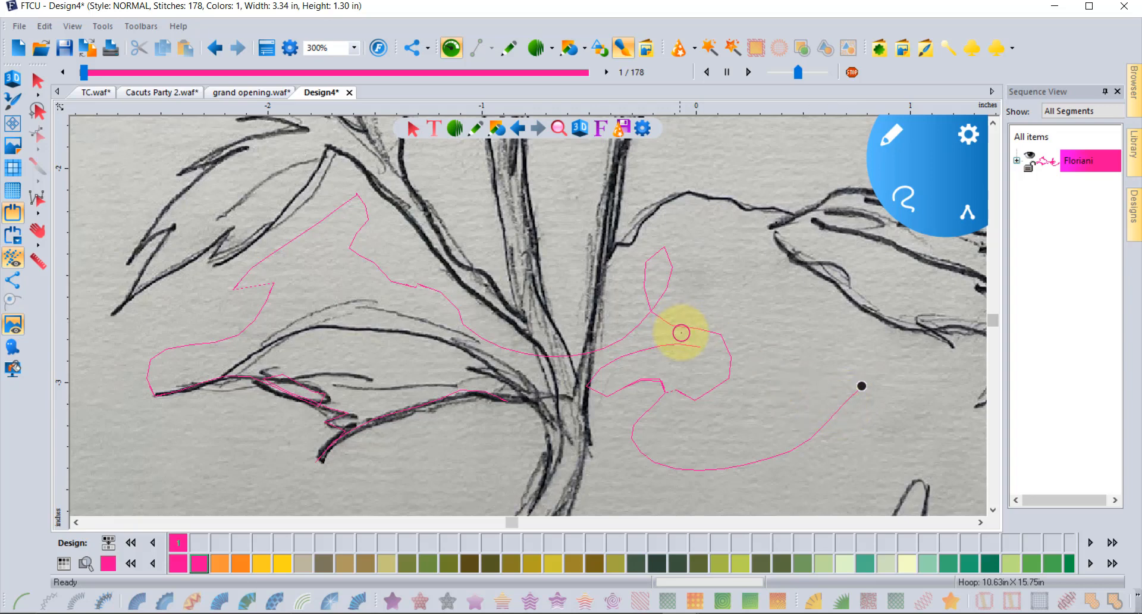
{"action": "mouse_move", "coordinate": [852, 324]}
{"action": "left_mouse_down"}
{"action": "mouse_move", "coordinate": [782, 286]}
{"action": "mouse_move", "coordinate": [712, 274]}
{"action": "mouse_move", "coordinate": [704, 294]}
{"action": "mouse_move", "coordinate": [718, 320]}
{"action": "mouse_move", "coordinate": [741, 272]}
{"action": "left_mouse_up"}
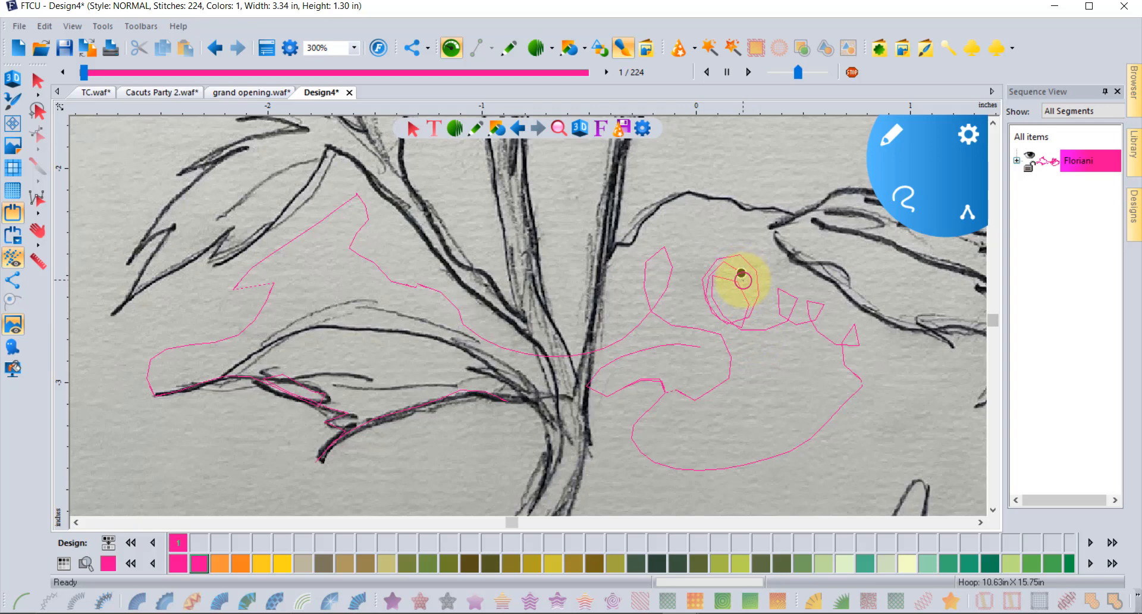
{"action": "mouse_move", "coordinate": [743, 280]}
{"action": "left_mouse_down"}
{"action": "mouse_move", "coordinate": [824, 288]}
{"action": "mouse_move", "coordinate": [829, 270]}
{"action": "mouse_move", "coordinate": [804, 257]}
{"action": "mouse_move", "coordinate": [751, 271]}
{"action": "mouse_move", "coordinate": [739, 237]}
{"action": "mouse_move", "coordinate": [749, 202]}
{"action": "left_mouse_up"}
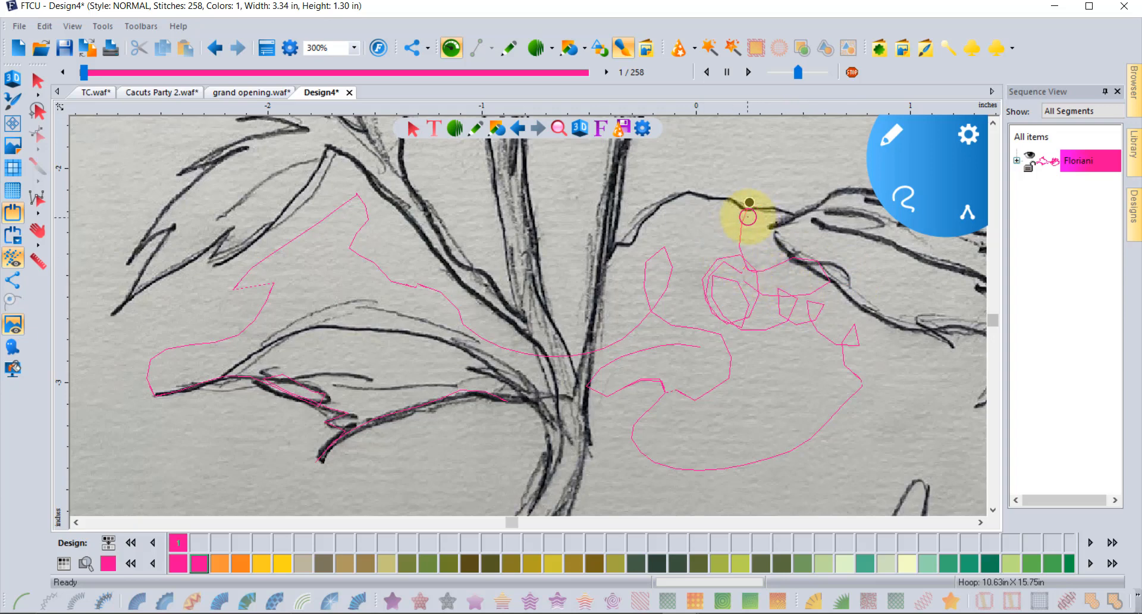
Turn off Generate Start/Stops as Drawn and scribble dense overlapping loops over the right leaf's stem
{"action": "left_click", "coordinate": [969, 135]}
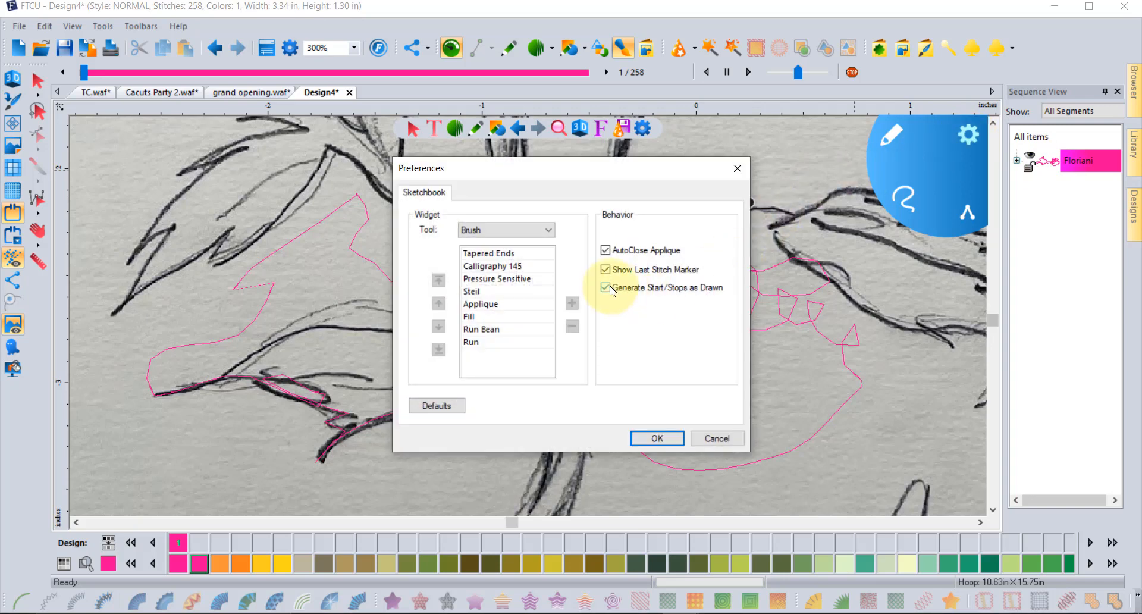
{"action": "left_click", "coordinate": [606, 288]}
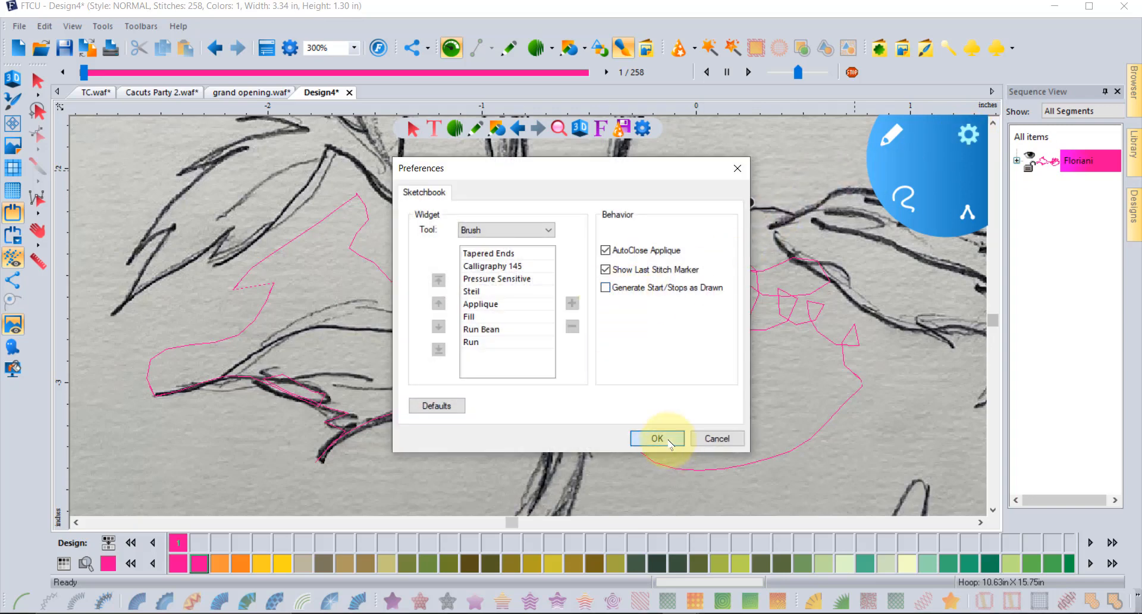
{"action": "left_click", "coordinate": [669, 441]}
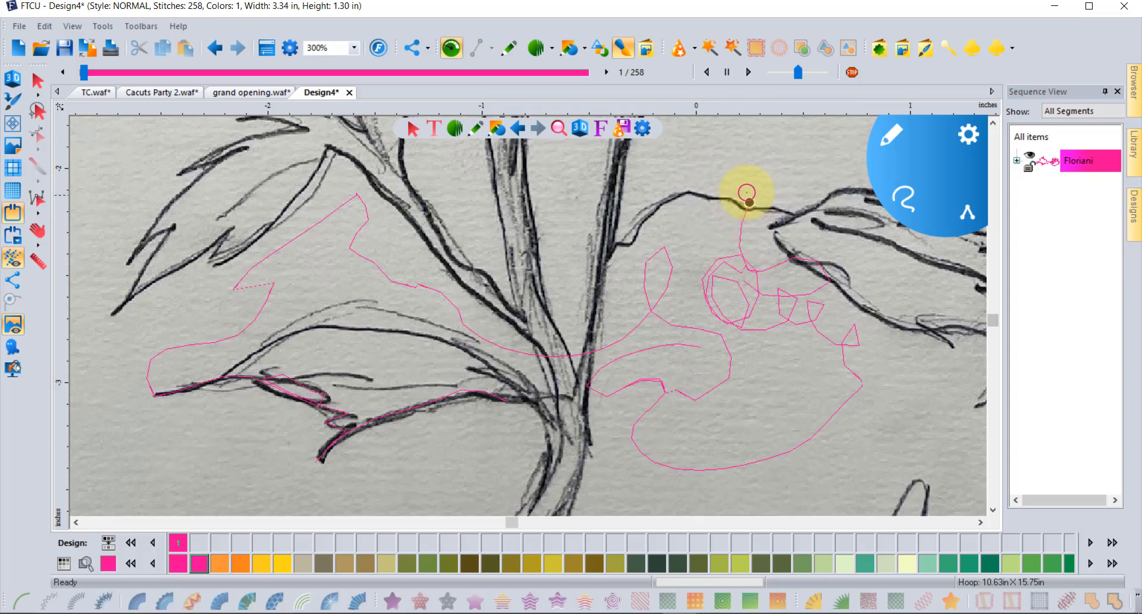
{"action": "mouse_move", "coordinate": [740, 183]}
{"action": "left_mouse_down"}
{"action": "mouse_move", "coordinate": [773, 179]}
{"action": "mouse_move", "coordinate": [716, 217]}
{"action": "mouse_move", "coordinate": [756, 199]}
{"action": "mouse_move", "coordinate": [771, 211]}
{"action": "mouse_move", "coordinate": [754, 183]}
{"action": "mouse_move", "coordinate": [725, 177]}
{"action": "mouse_move", "coordinate": [728, 198]}
{"action": "mouse_move", "coordinate": [753, 167]}
{"action": "mouse_move", "coordinate": [759, 224]}
{"action": "mouse_move", "coordinate": [791, 230]}
{"action": "mouse_move", "coordinate": [720, 174]}
{"action": "mouse_move", "coordinate": [691, 184]}
{"action": "mouse_move", "coordinate": [791, 167]}
{"action": "mouse_move", "coordinate": [768, 195]}
{"action": "mouse_move", "coordinate": [625, 230]}
{"action": "mouse_move", "coordinate": [775, 185]}
{"action": "mouse_move", "coordinate": [731, 156]}
{"action": "mouse_move", "coordinate": [672, 205]}
{"action": "mouse_move", "coordinate": [771, 188]}
{"action": "mouse_move", "coordinate": [733, 200]}
{"action": "mouse_move", "coordinate": [795, 240]}
{"action": "mouse_move", "coordinate": [682, 188]}
{"action": "mouse_move", "coordinate": [712, 204]}
{"action": "mouse_move", "coordinate": [748, 200]}
{"action": "left_mouse_up"}
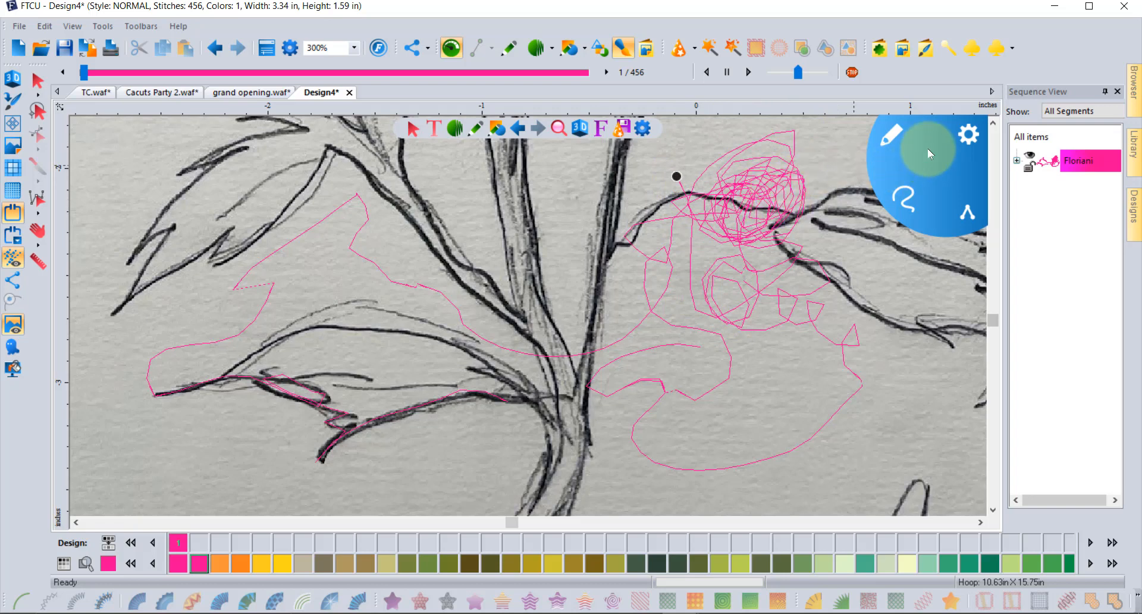
Check Generate Start/Stops as Drawn in the Sketchbook preferences and delete all the stitch items from the design
{"action": "left_click", "coordinate": [968, 135]}
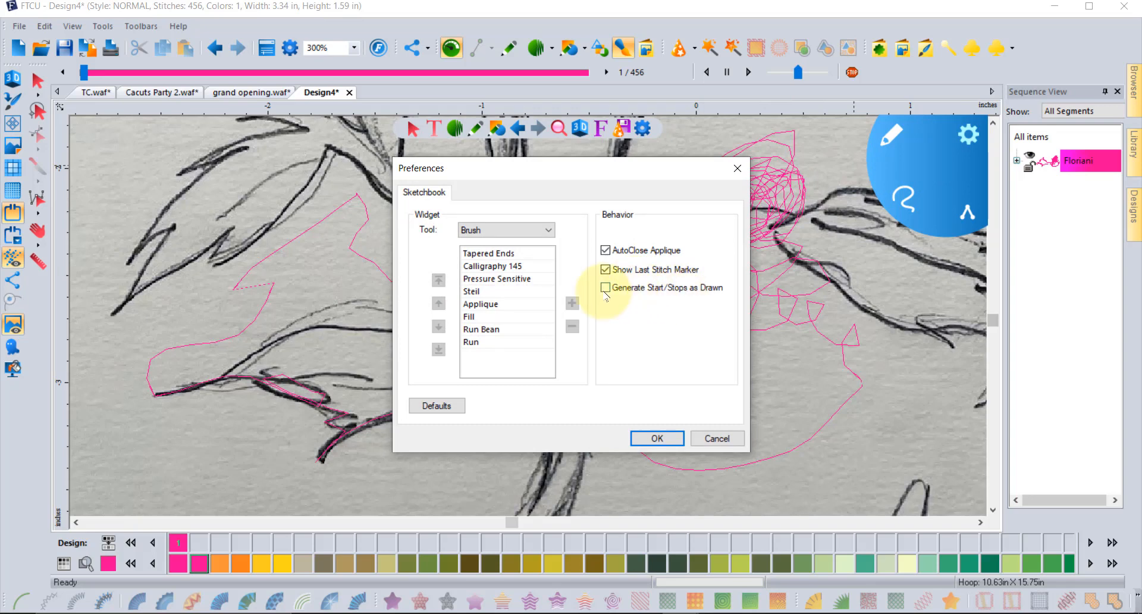
{"action": "left_click", "coordinate": [674, 440]}
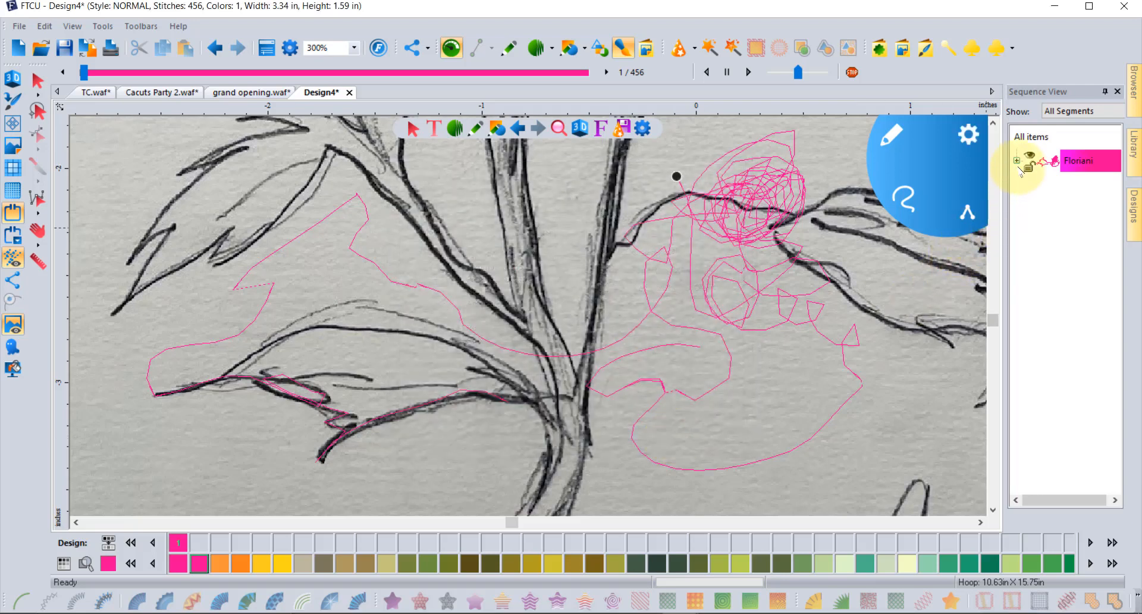
{"action": "left_click", "coordinate": [1032, 138]}
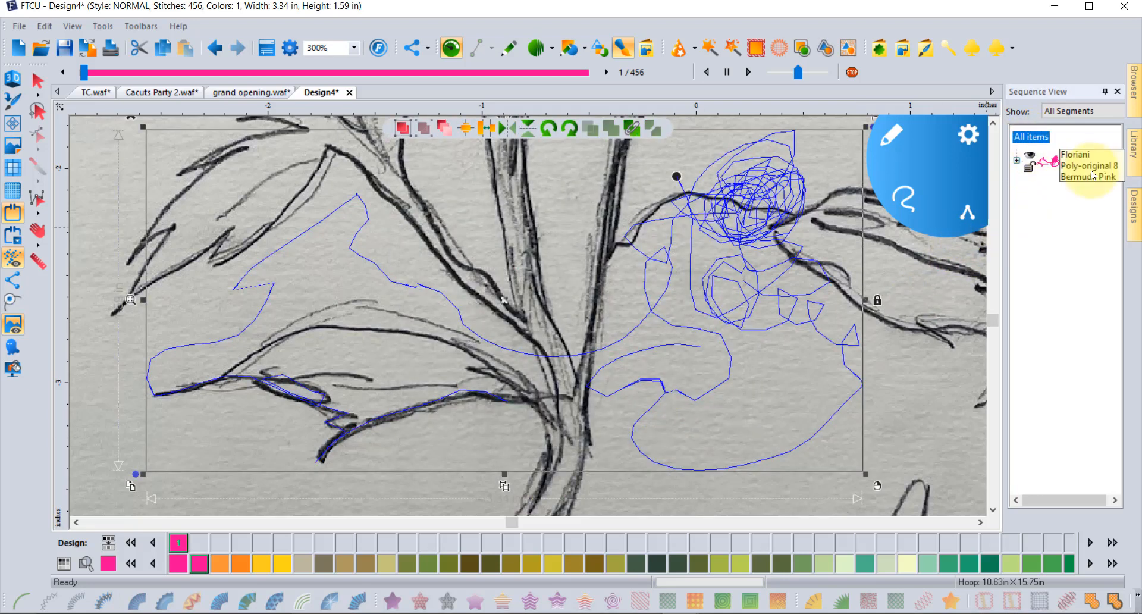
{"action": "key", "text": "Delete"}
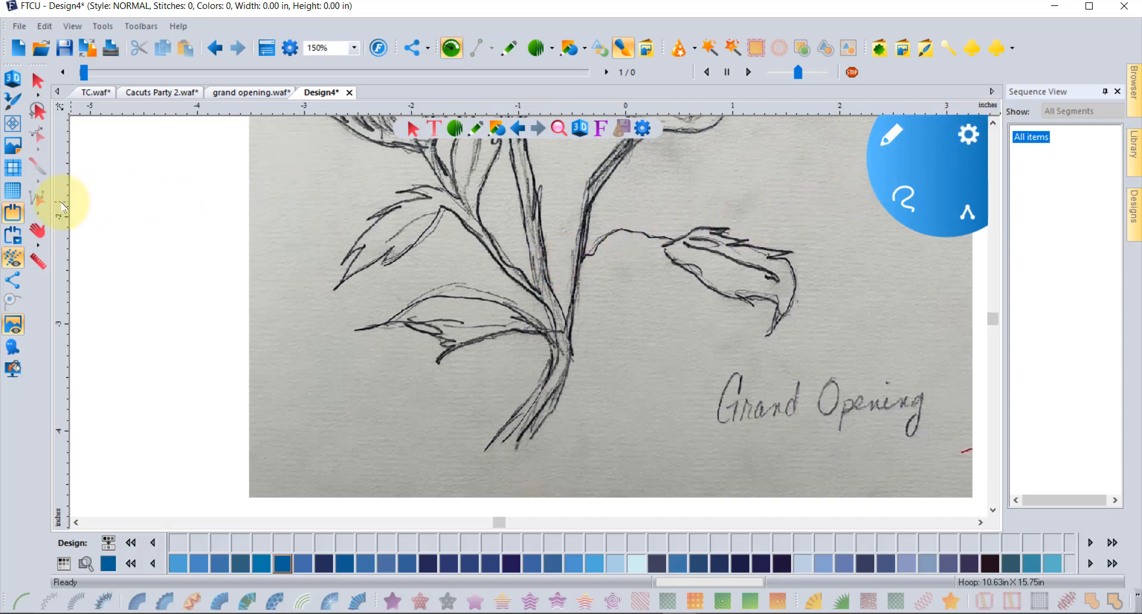
Reactivate Sketchbook beside the right rosebud and choose a brush for its pencil tool
{"action": "left_click", "coordinate": [38, 242]}
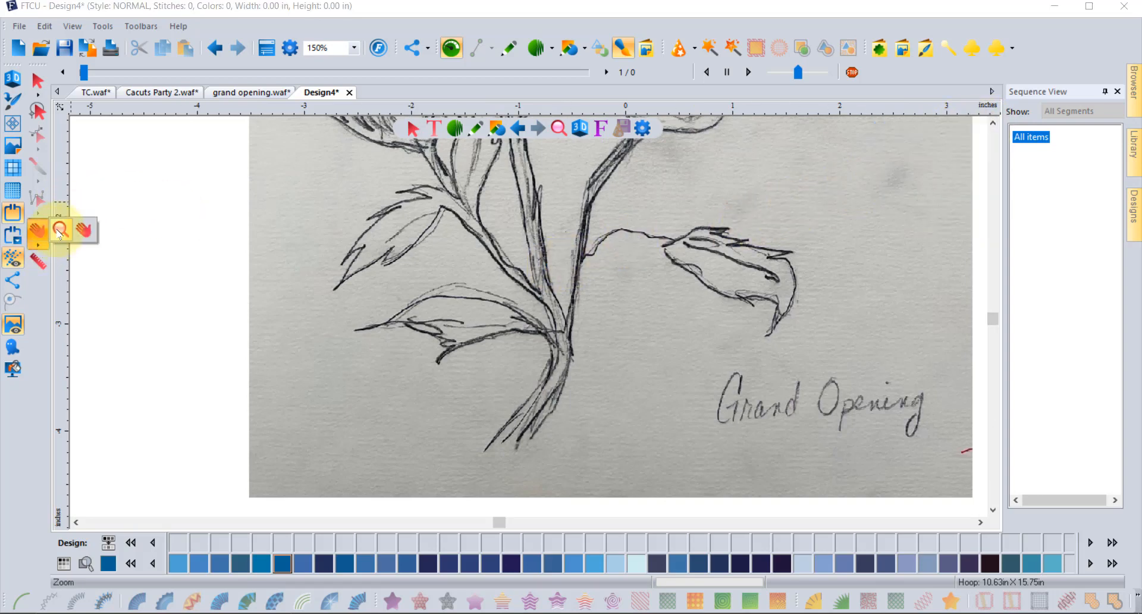
{"action": "left_click", "coordinate": [60, 230]}
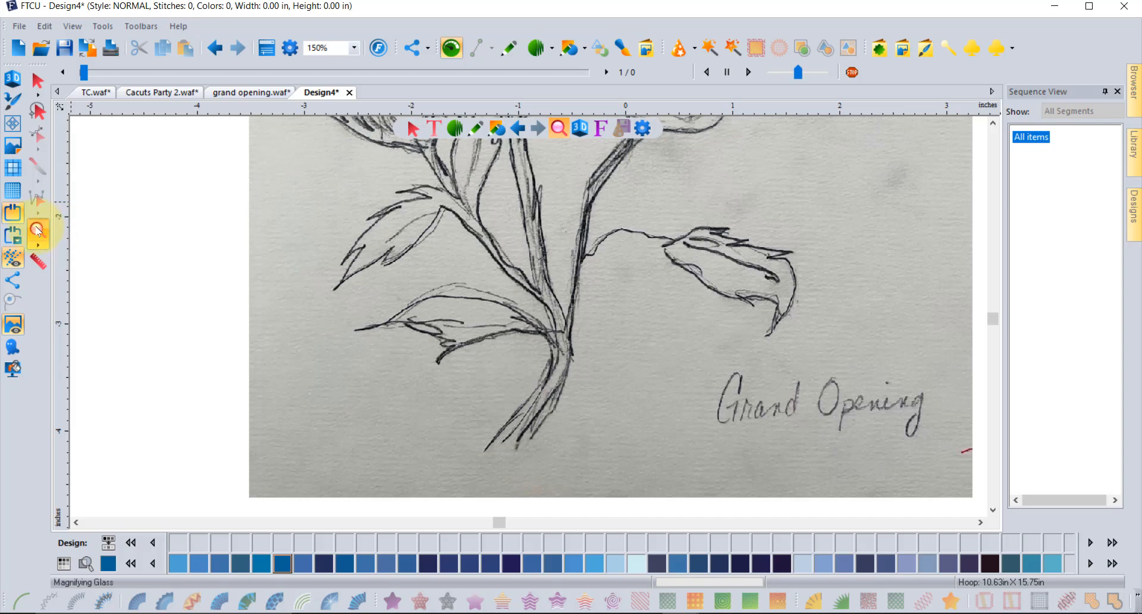
{"action": "left_click", "coordinate": [38, 230]}
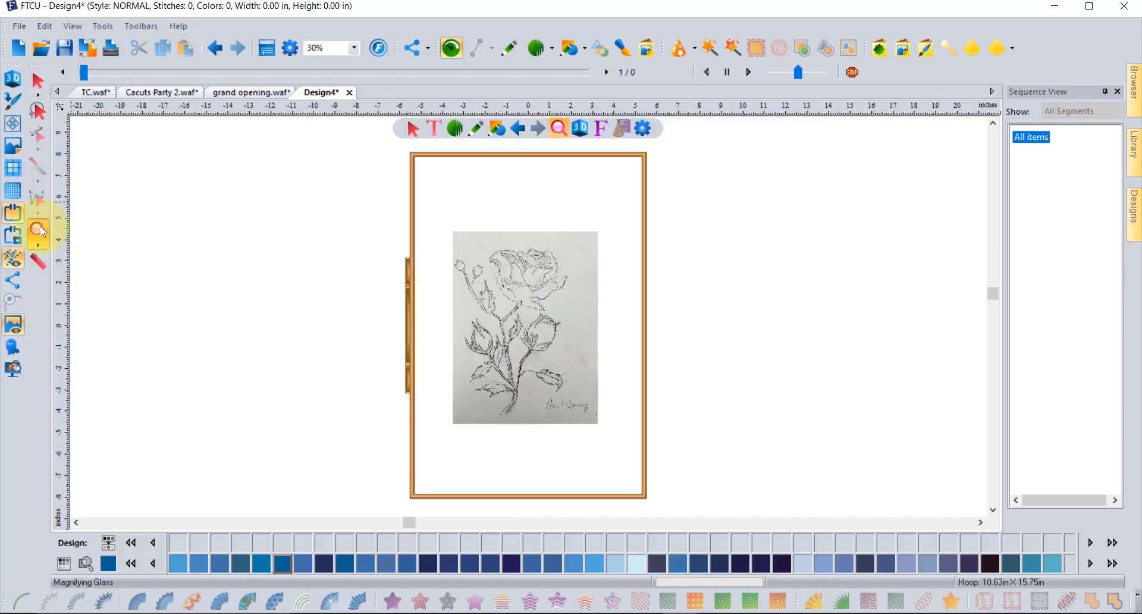
{"action": "left_click", "coordinate": [540, 344]}
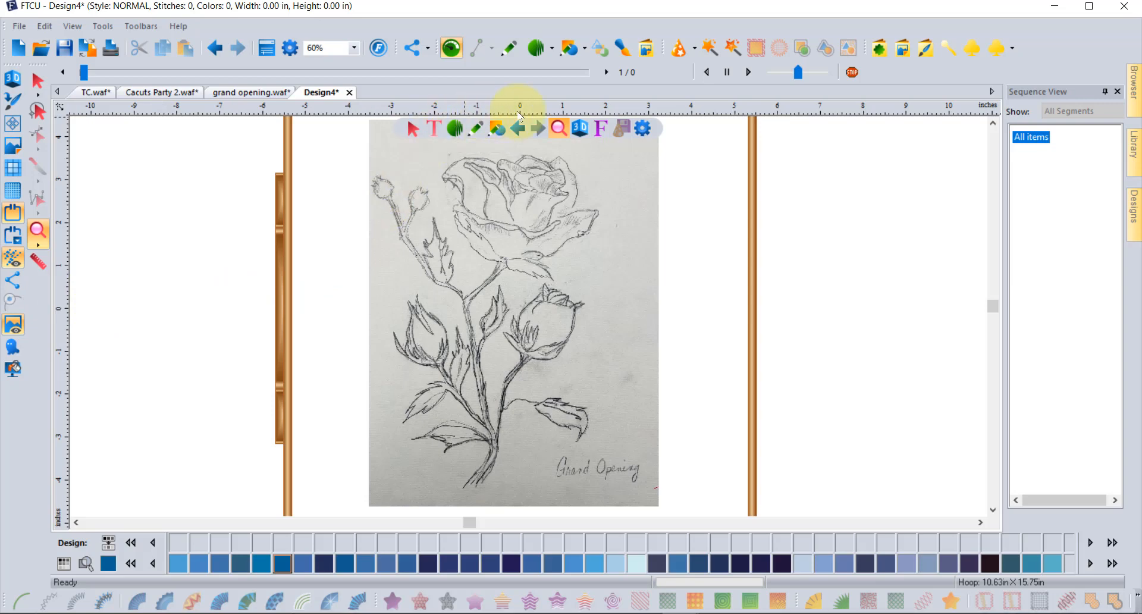
{"action": "left_click", "coordinate": [502, 314]}
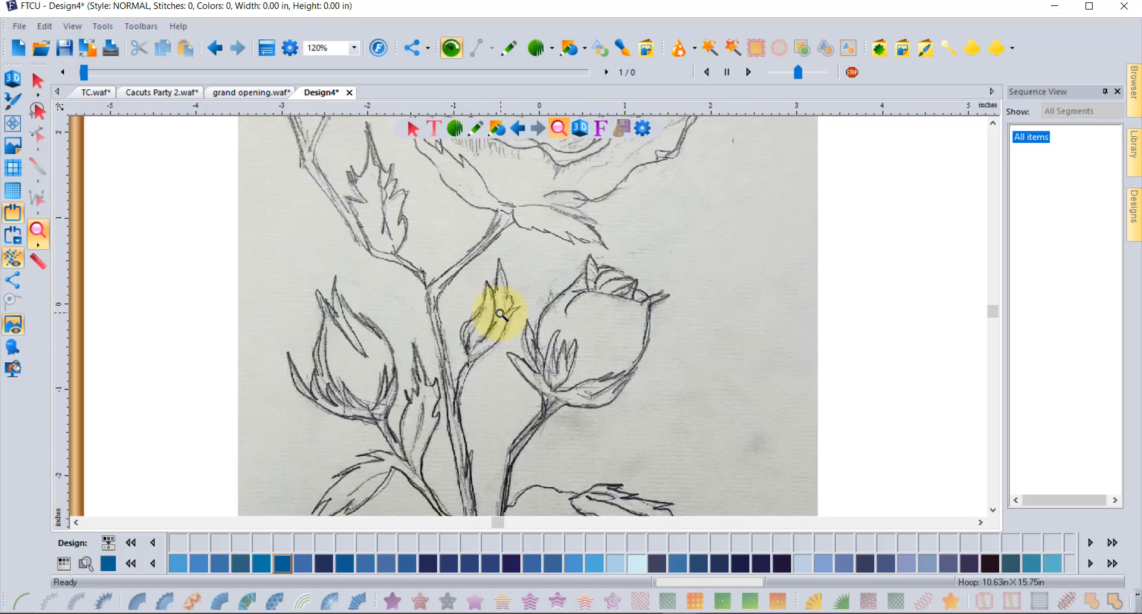
{"action": "left_click", "coordinate": [501, 314]}
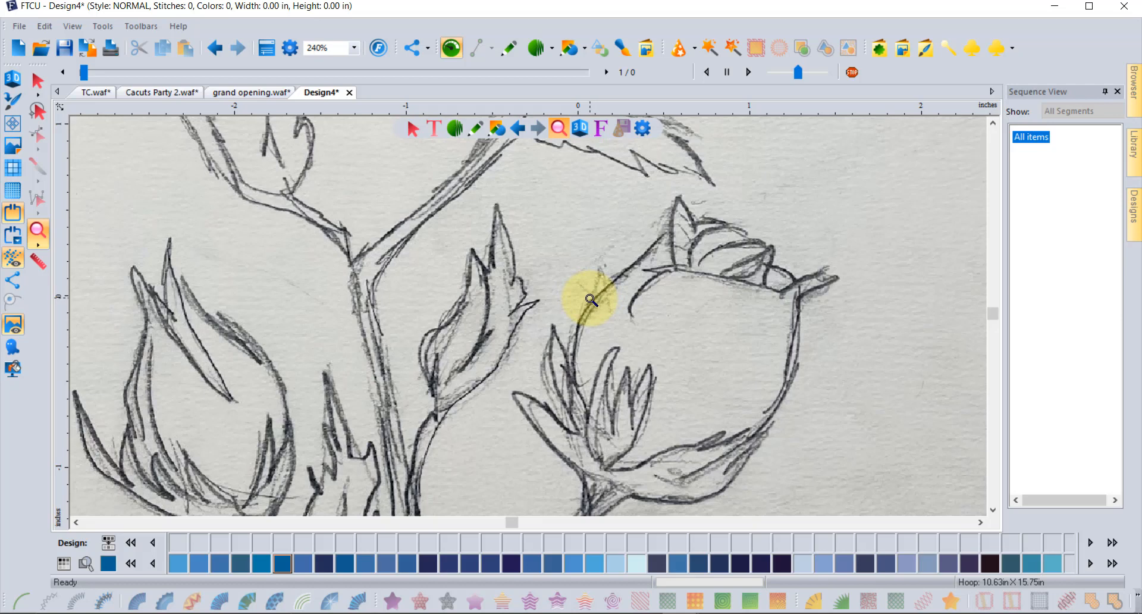
{"action": "left_click", "coordinate": [594, 304]}
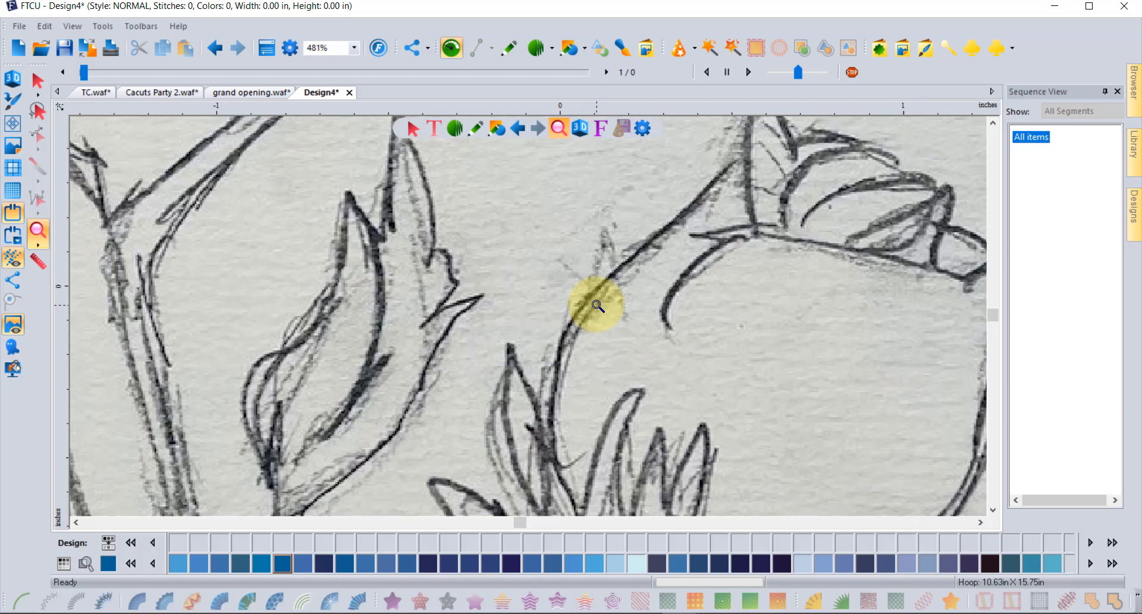
{"action": "left_click", "coordinate": [624, 46]}
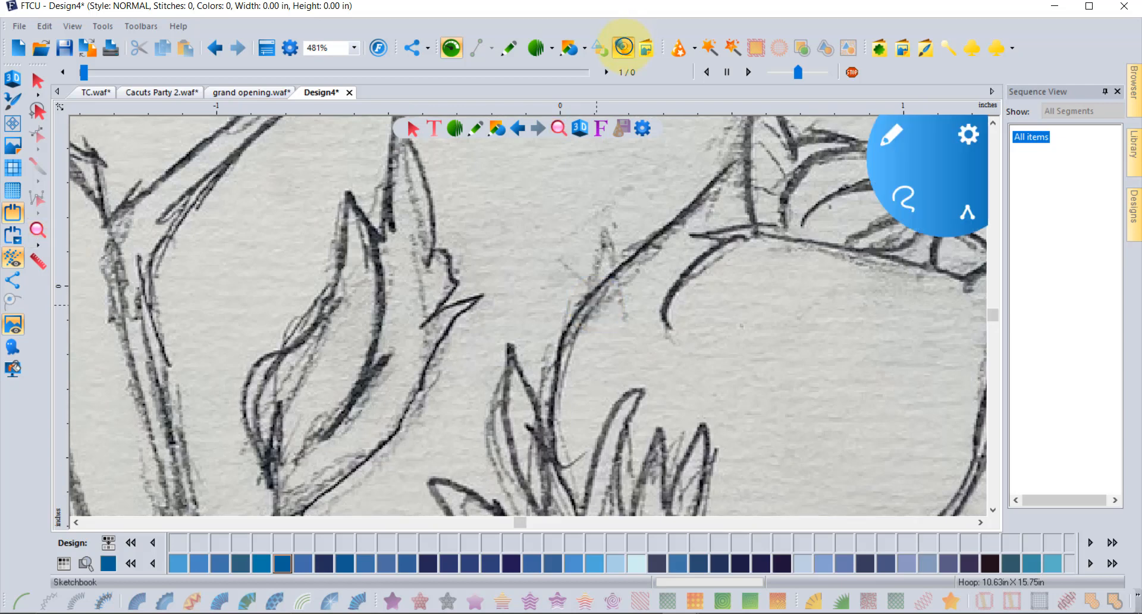
{"action": "left_click", "coordinate": [891, 134]}
{"action": "left_click", "coordinate": [964, 257]}
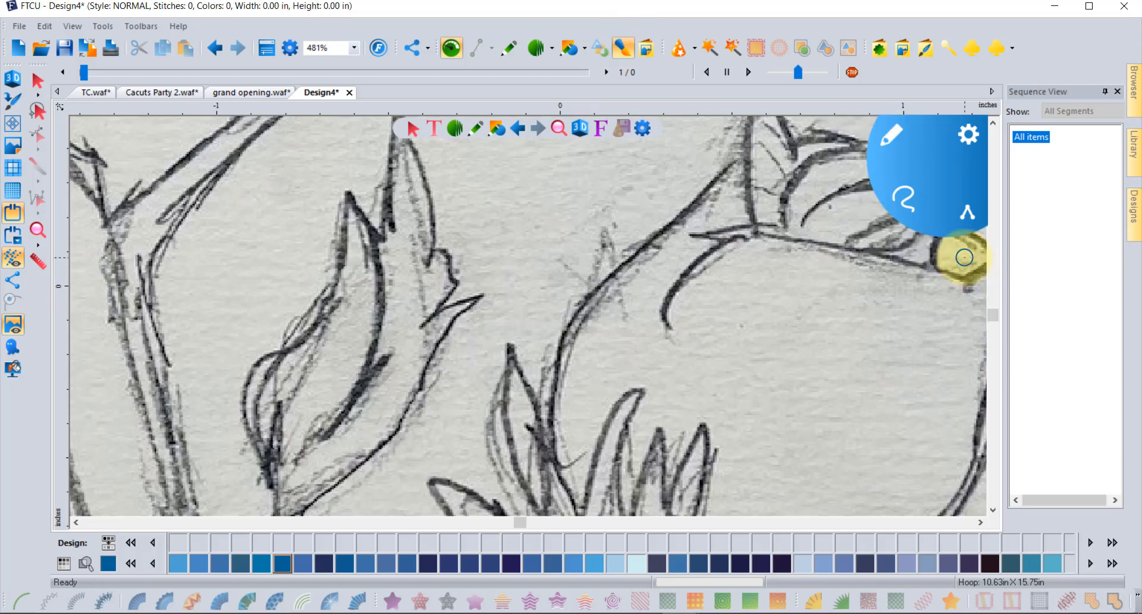
Pick a coral pink thread colour from the beginning of the thread palette
{"action": "left_click", "coordinate": [131, 563]}
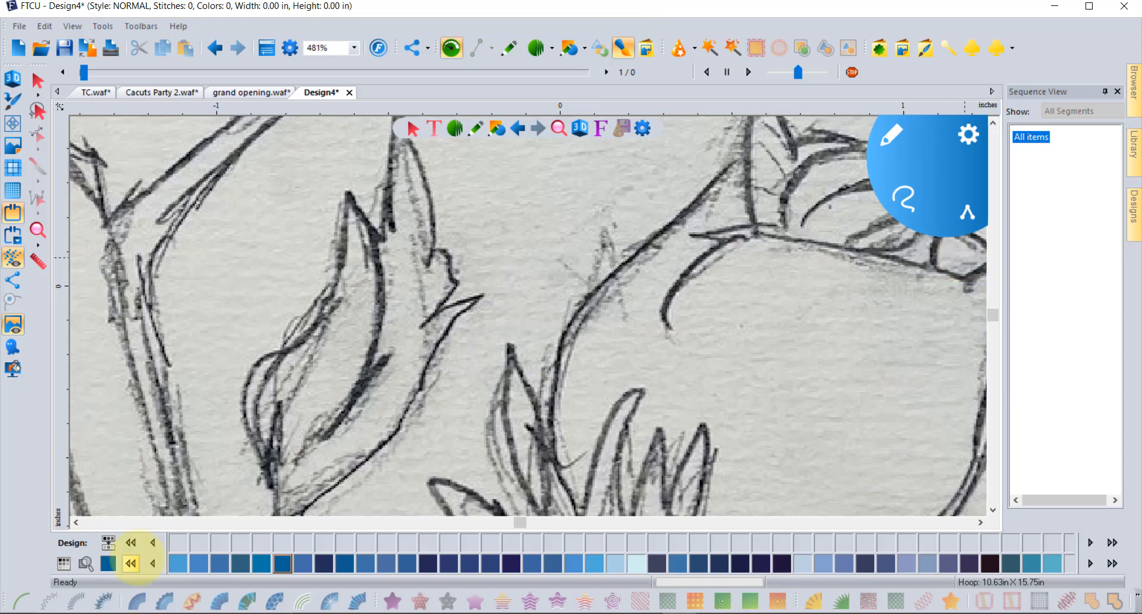
{"action": "left_click", "coordinate": [131, 563]}
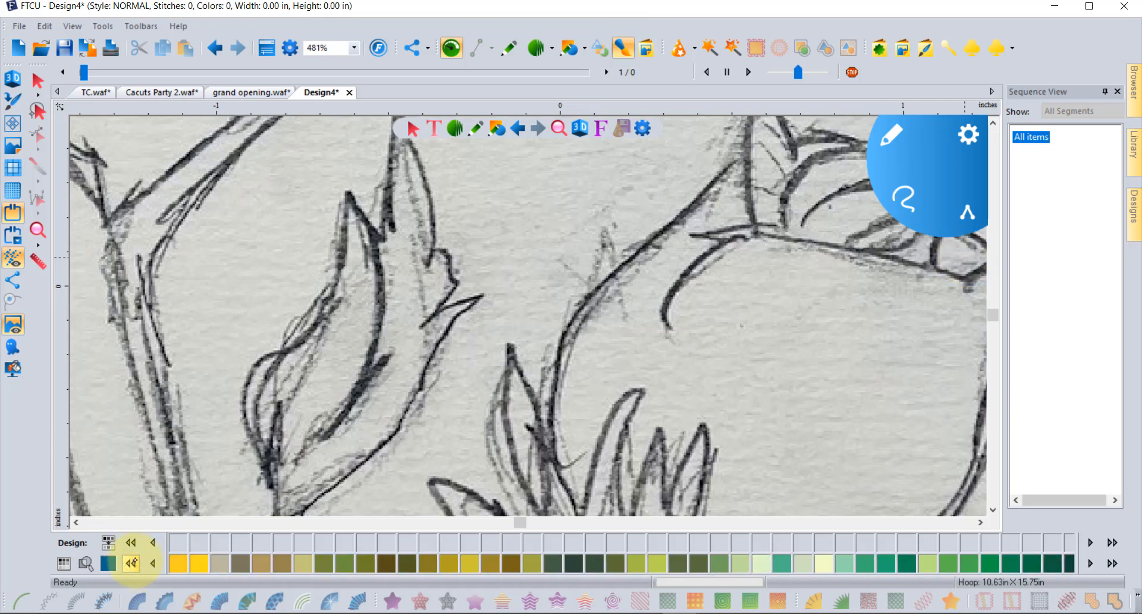
{"action": "left_click", "coordinate": [131, 563]}
{"action": "left_click", "coordinate": [220, 563]}
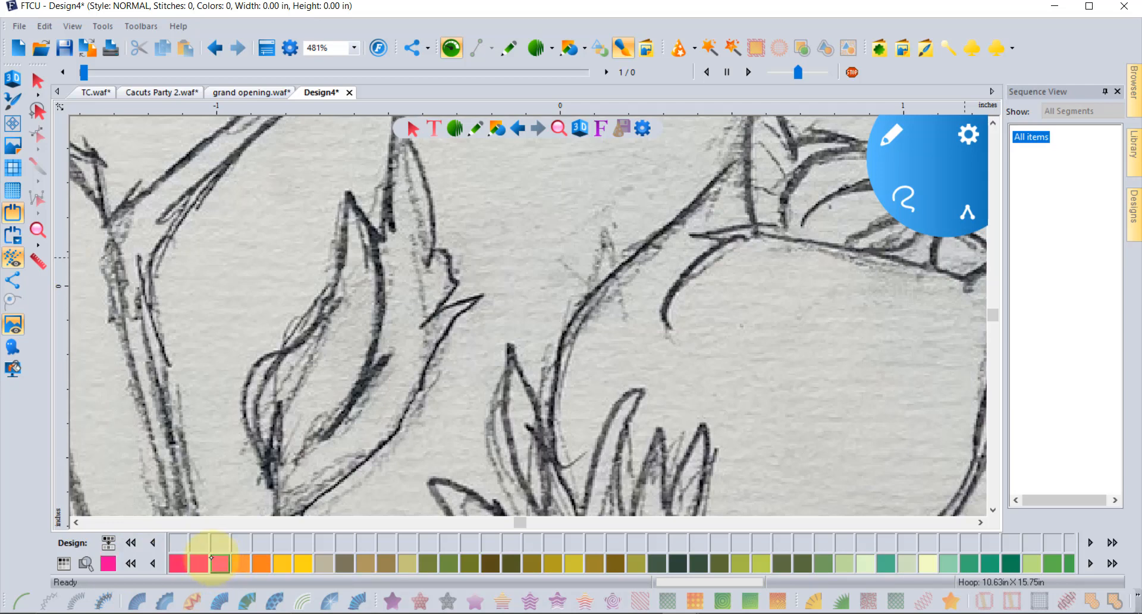
Trace the right rosebud's upper-left edge with a stroke about 0.47 by 0.44 in and turn on 3D stitch display
{"action": "left_click_drag", "start_coordinate": [582, 306], "coordinate": [743, 156]}
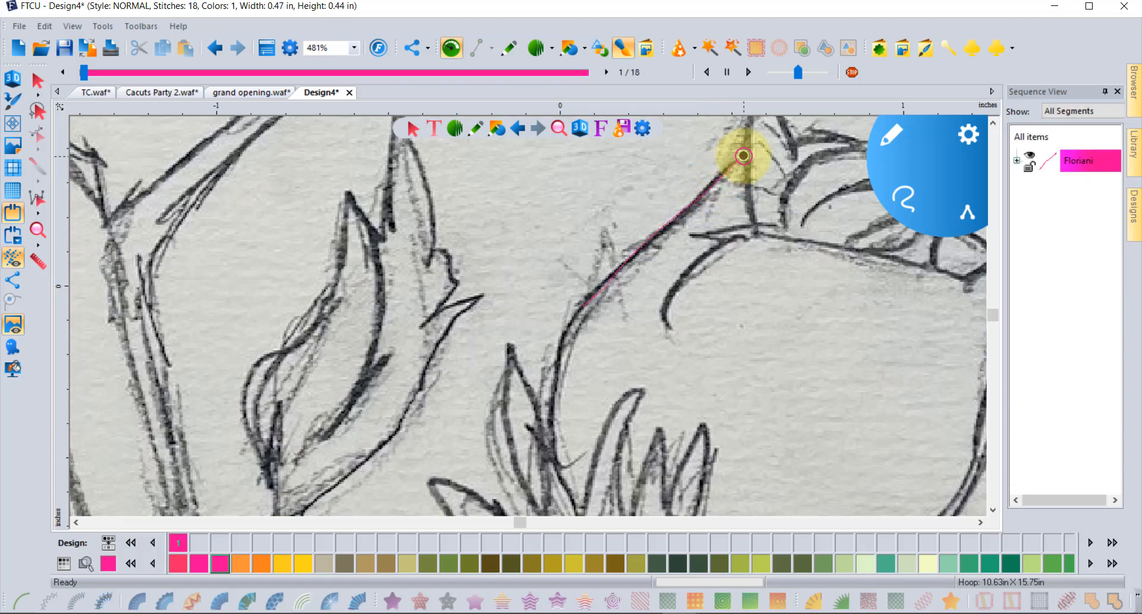
{"action": "left_click", "coordinate": [37, 80]}
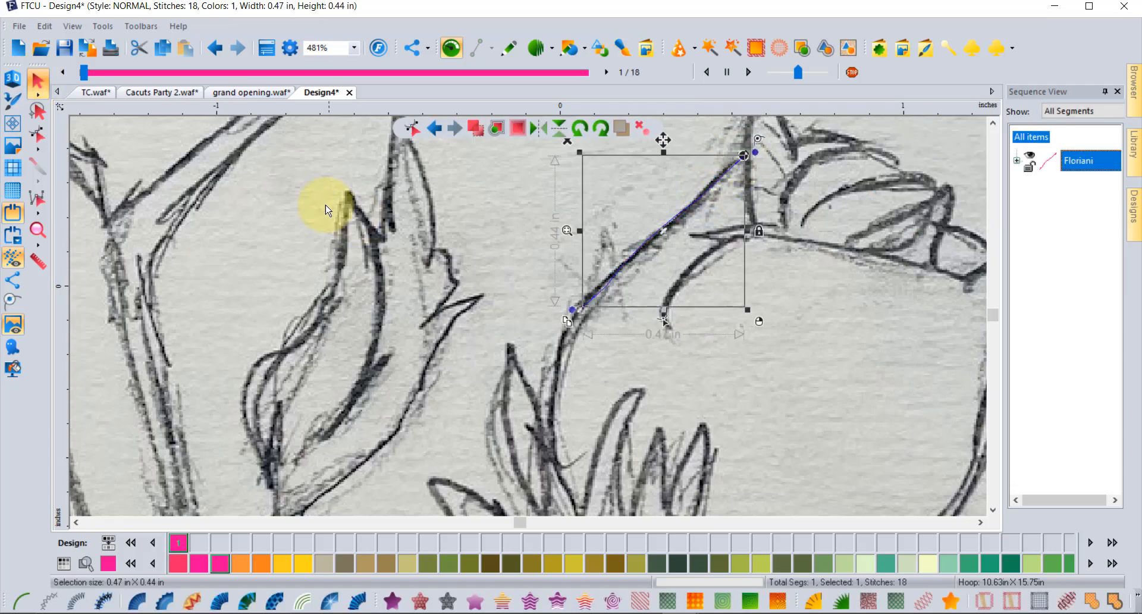
{"action": "left_click", "coordinate": [304, 227]}
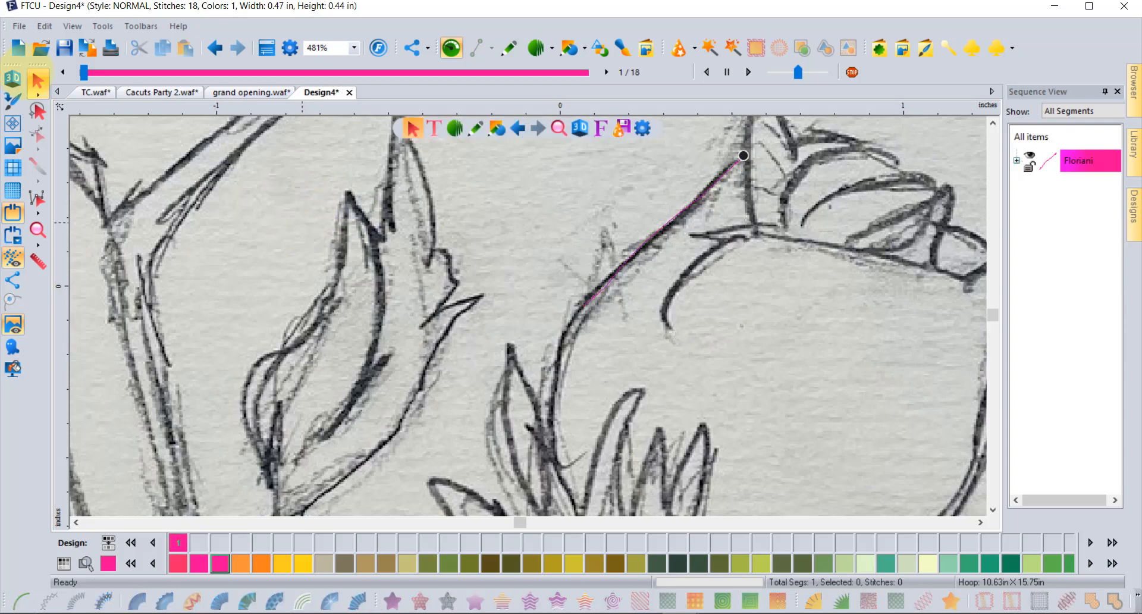
{"action": "left_click", "coordinate": [13, 78]}
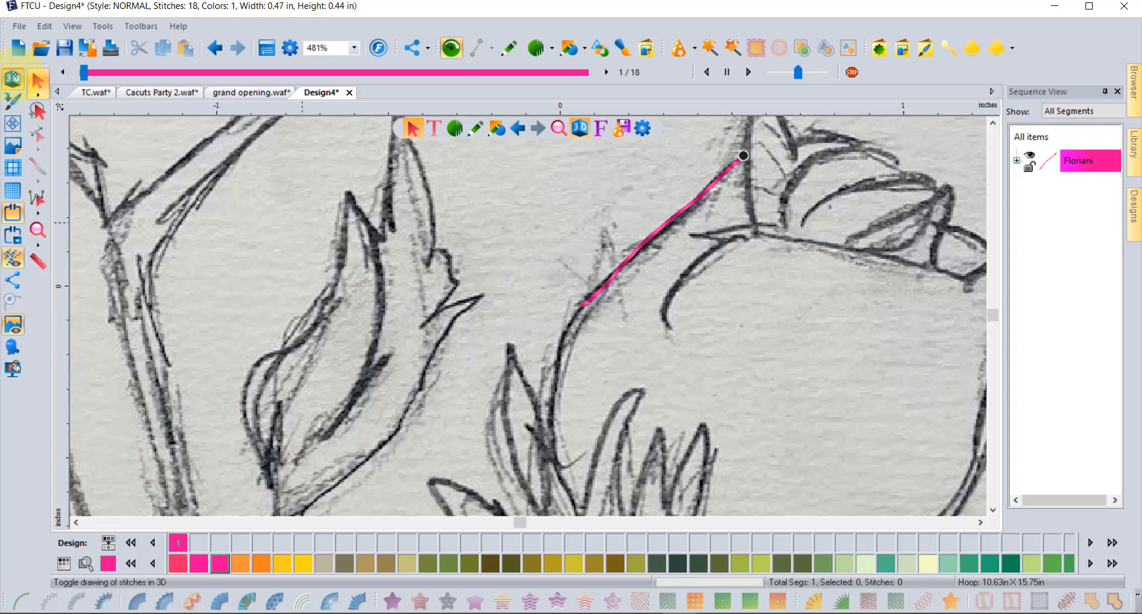
Reactivate Sketchbook with its pencil brush and continue tracing down the rosebud's left edge and around the narrow upper sepal
{"action": "left_click", "coordinate": [622, 48]}
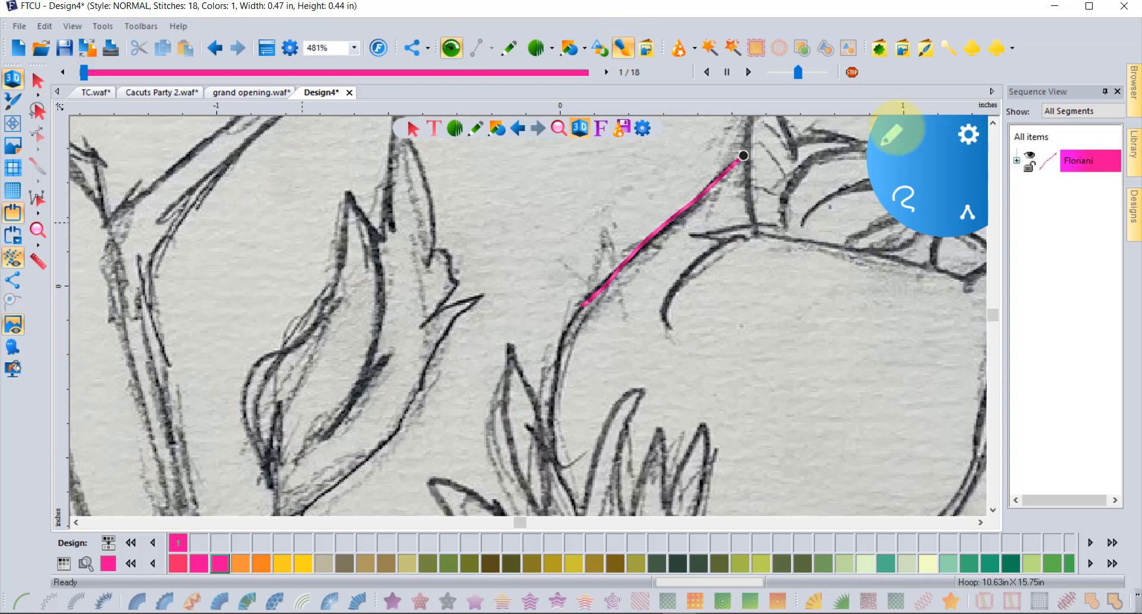
{"action": "left_click", "coordinate": [890, 135]}
{"action": "left_click", "coordinate": [963, 257]}
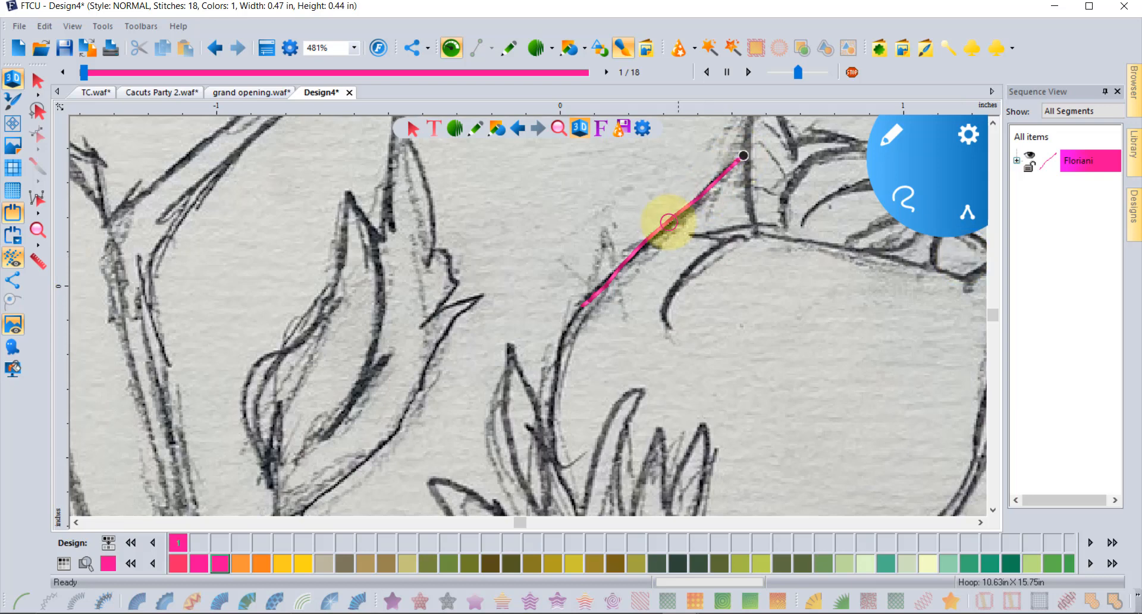
{"action": "mouse_move", "coordinate": [581, 307]}
{"action": "left_mouse_down"}
{"action": "mouse_move", "coordinate": [548, 388]}
{"action": "mouse_move", "coordinate": [550, 457]}
{"action": "left_mouse_up"}
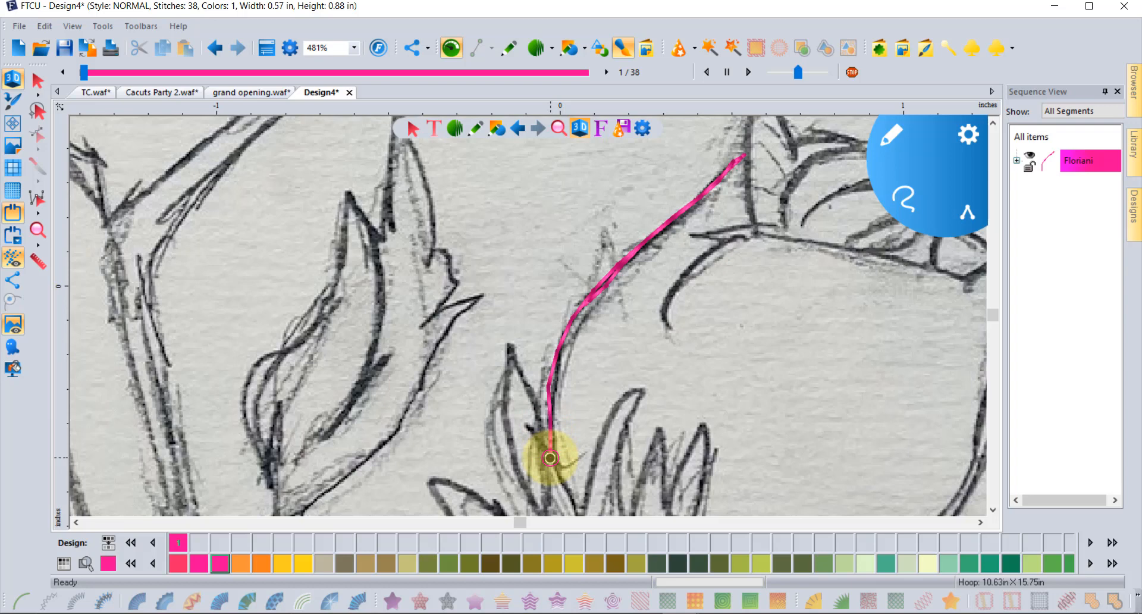
{"action": "mouse_move", "coordinate": [550, 458]}
{"action": "left_mouse_down"}
{"action": "mouse_move", "coordinate": [514, 354]}
{"action": "mouse_move", "coordinate": [512, 435]}
{"action": "mouse_move", "coordinate": [535, 500]}
{"action": "left_mouse_up"}
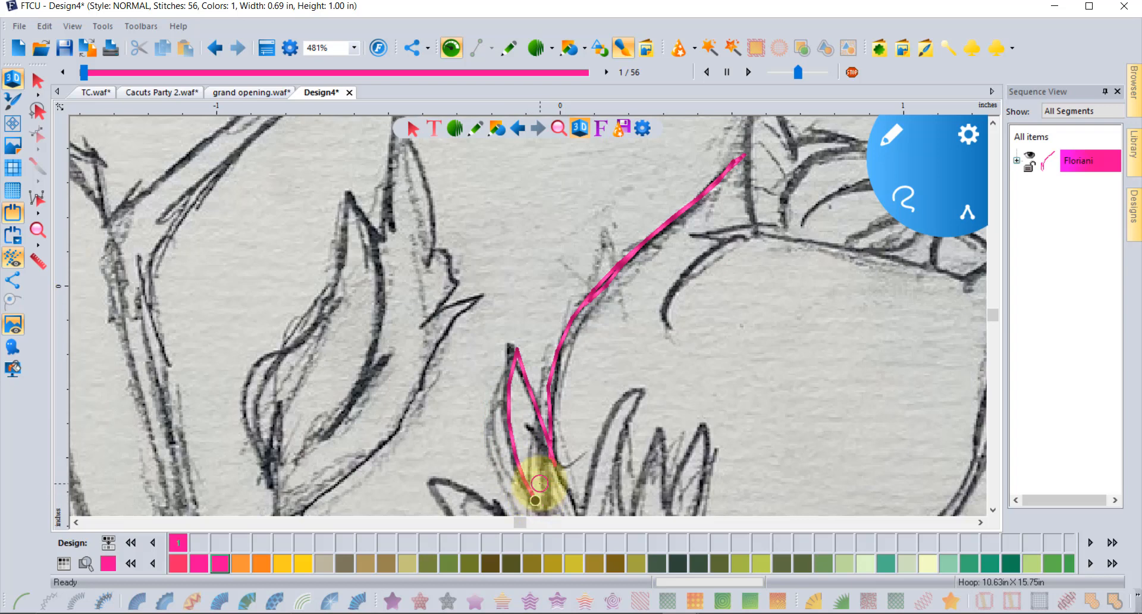
Scribble a test stroke of back-and-forth lines and a loop across the rosebud, and undo it
{"action": "left_click", "coordinate": [992, 510]}
{"action": "left_click", "coordinate": [992, 510]}
{"action": "left_click", "coordinate": [992, 511]}
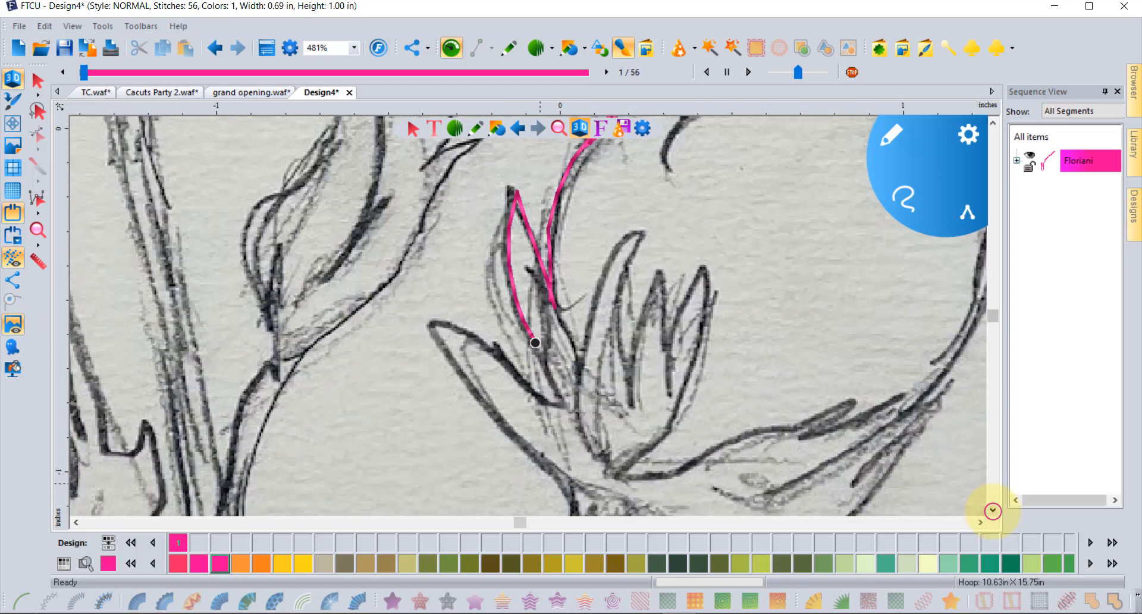
{"action": "mouse_move", "coordinate": [536, 342]}
{"action": "left_mouse_down"}
{"action": "mouse_move", "coordinate": [699, 344]}
{"action": "mouse_move", "coordinate": [728, 207]}
{"action": "mouse_move", "coordinate": [722, 296]}
{"action": "mouse_move", "coordinate": [729, 204]}
{"action": "mouse_move", "coordinate": [732, 333]}
{"action": "mouse_move", "coordinate": [729, 186]}
{"action": "mouse_move", "coordinate": [727, 347]}
{"action": "mouse_move", "coordinate": [866, 343]}
{"action": "mouse_move", "coordinate": [724, 350]}
{"action": "mouse_move", "coordinate": [845, 345]}
{"action": "mouse_move", "coordinate": [727, 349]}
{"action": "mouse_move", "coordinate": [737, 288]}
{"action": "mouse_move", "coordinate": [801, 325]}
{"action": "mouse_move", "coordinate": [733, 328]}
{"action": "mouse_move", "coordinate": [769, 273]}
{"action": "mouse_move", "coordinate": [813, 322]}
{"action": "mouse_move", "coordinate": [764, 332]}
{"action": "mouse_move", "coordinate": [755, 309]}
{"action": "left_mouse_up"}
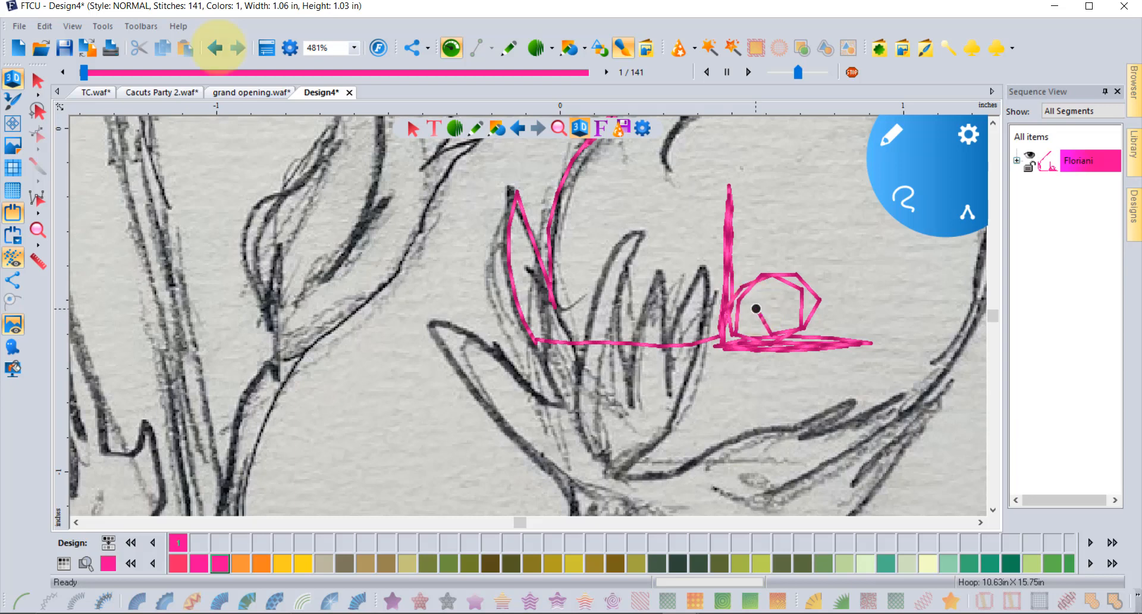
{"action": "left_click", "coordinate": [215, 48]}
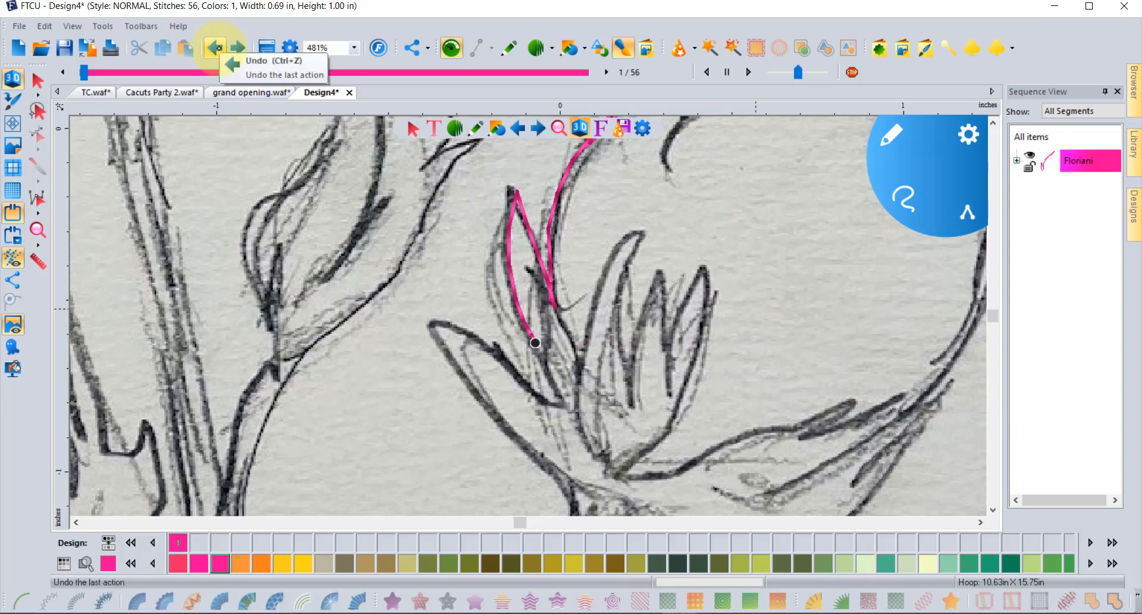
Trace the rosebud's lower-left sepal in one stroke and reshape the run's outer edge to follow the pencil line
{"action": "mouse_move", "coordinate": [535, 342]}
{"action": "left_mouse_down"}
{"action": "mouse_move", "coordinate": [563, 404]}
{"action": "mouse_move", "coordinate": [437, 326]}
{"action": "mouse_move", "coordinate": [428, 373]}
{"action": "mouse_move", "coordinate": [447, 445]}
{"action": "mouse_move", "coordinate": [559, 476]}
{"action": "left_mouse_up"}
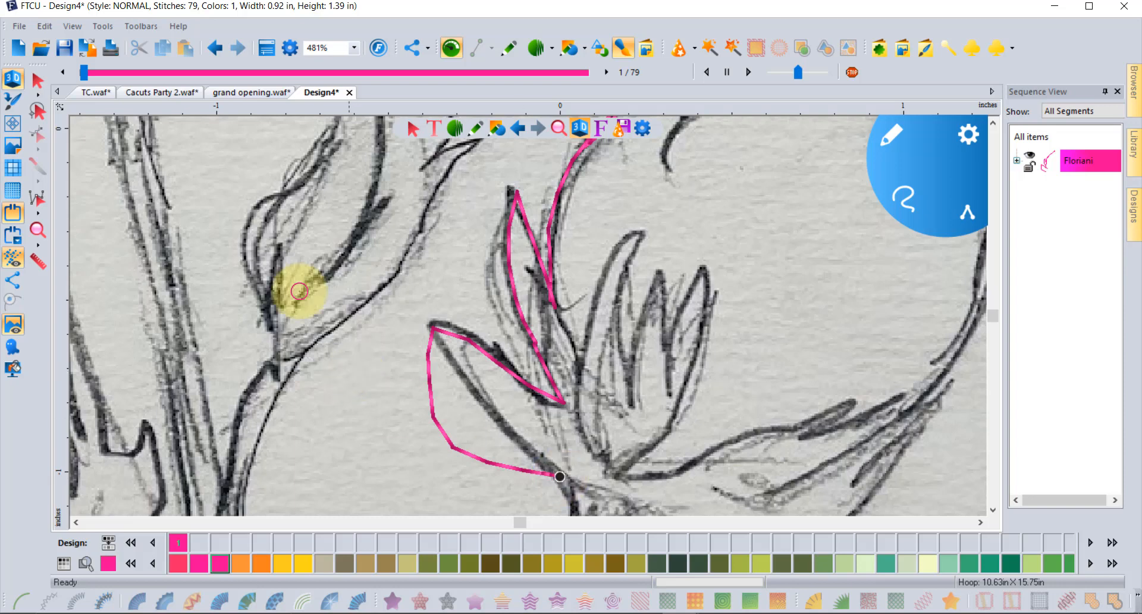
{"action": "left_click", "coordinate": [35, 77]}
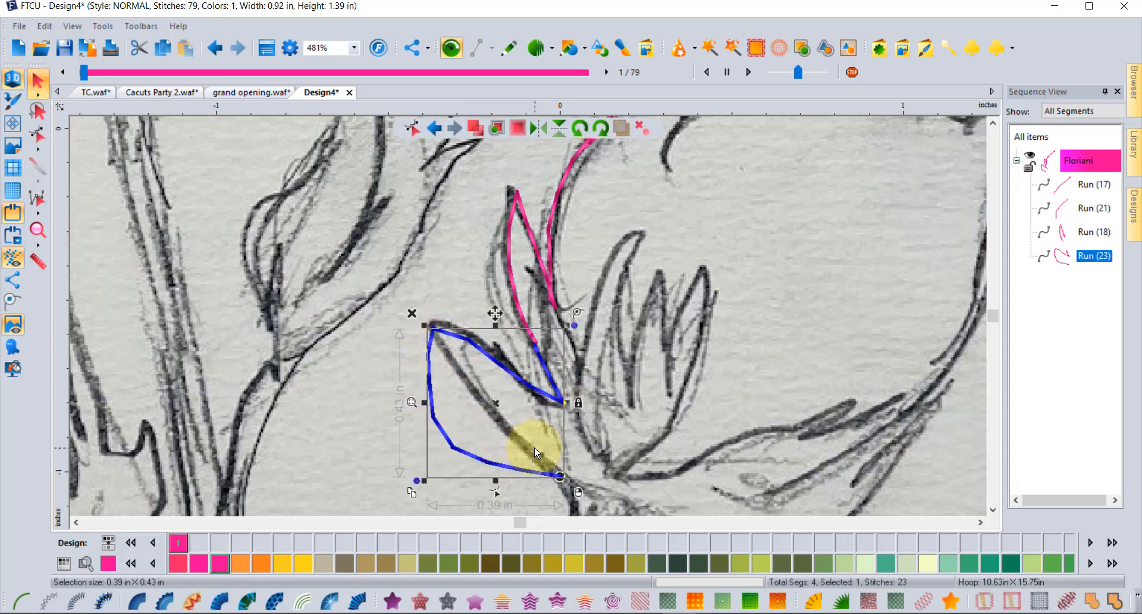
{"action": "left_click", "coordinate": [38, 135]}
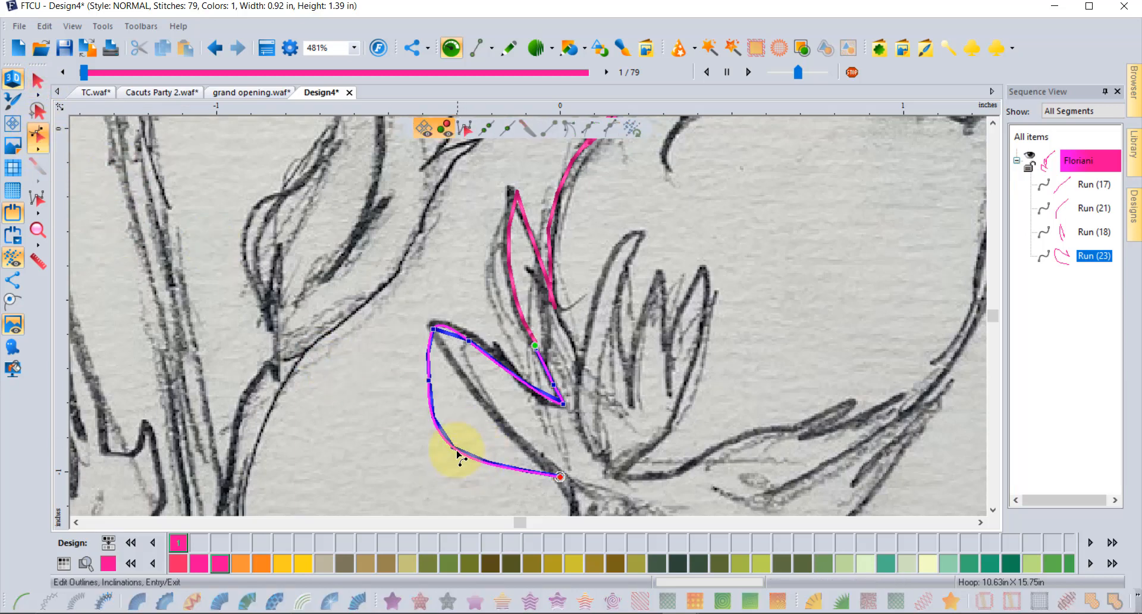
{"action": "left_click_drag", "start_coordinate": [458, 455], "coordinate": [430, 470]}
{"action": "mouse_move", "coordinate": [398, 406]}
{"action": "left_mouse_down"}
{"action": "mouse_move", "coordinate": [440, 415]}
{"action": "mouse_move", "coordinate": [485, 401]}
{"action": "mouse_move", "coordinate": [517, 473]}
{"action": "mouse_move", "coordinate": [528, 455]}
{"action": "mouse_move", "coordinate": [516, 445]}
{"action": "left_mouse_up"}
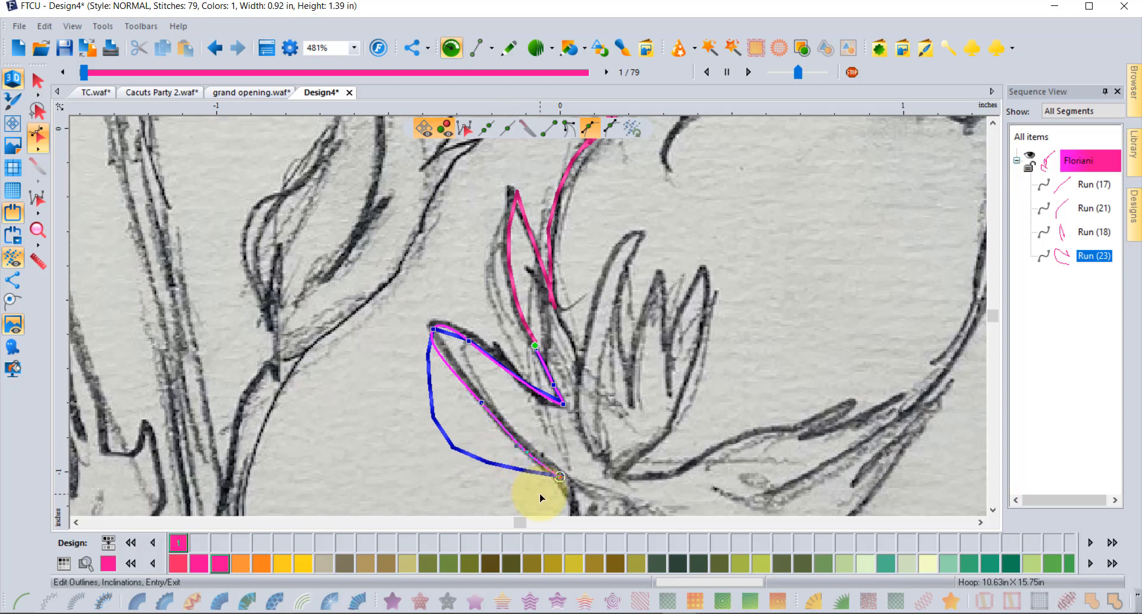
{"action": "left_click", "coordinate": [518, 473]}
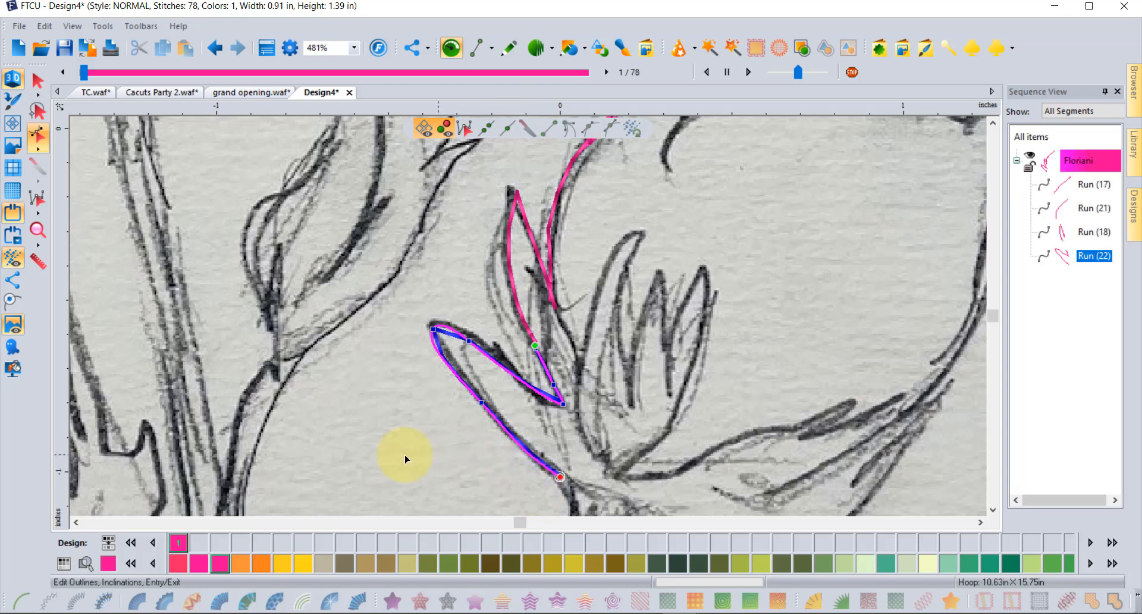
{"action": "left_click", "coordinate": [37, 80]}
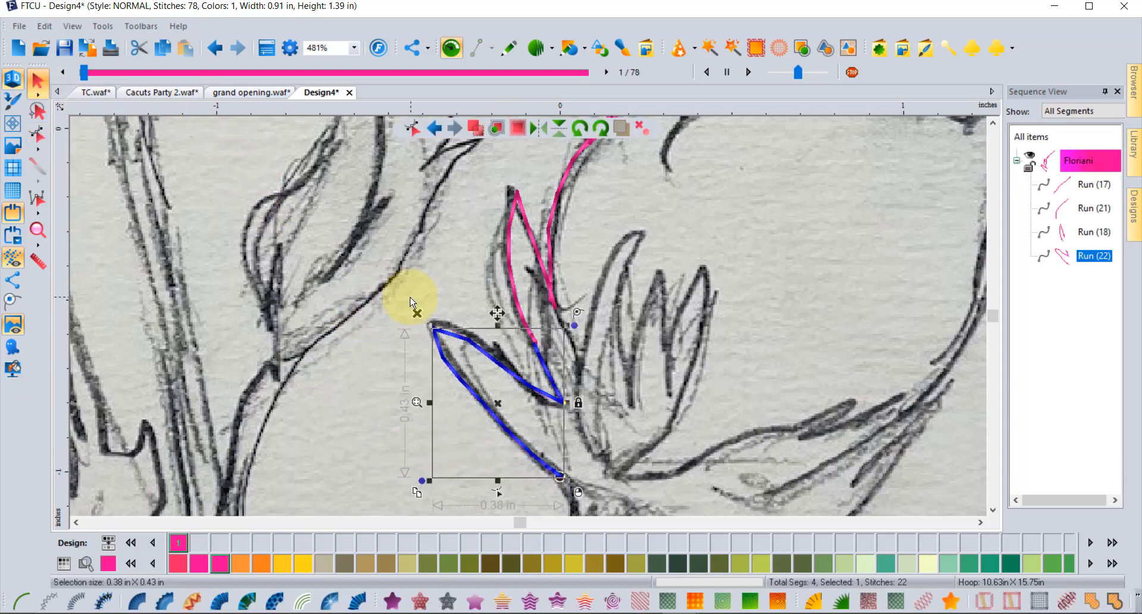
{"action": "left_click", "coordinate": [367, 344]}
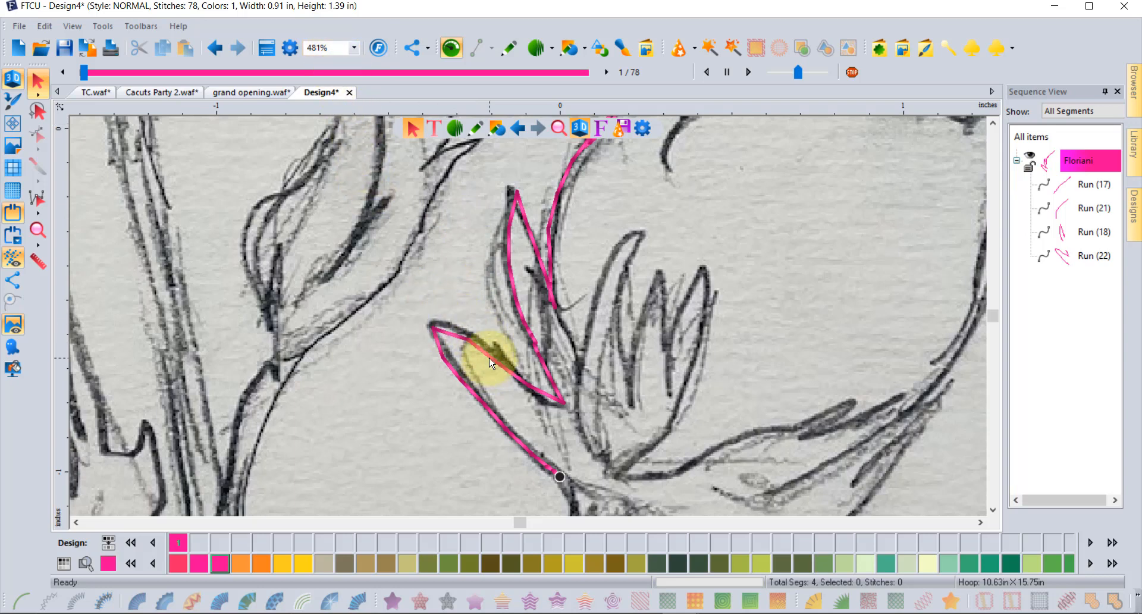
Set the zoom to 300% and frame the whole right rosebud in the view
{"action": "scroll", "coordinate": [489, 363], "scroll_direction": "down", "scroll_amount": 5}
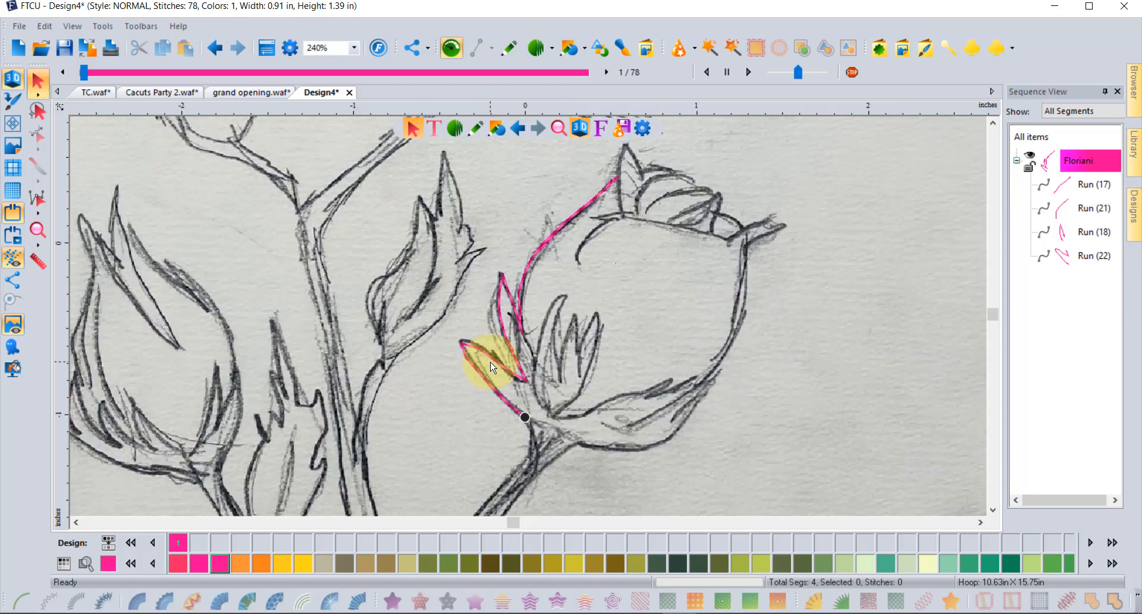
{"action": "scroll", "coordinate": [486, 368], "scroll_direction": "down", "scroll_amount": 2}
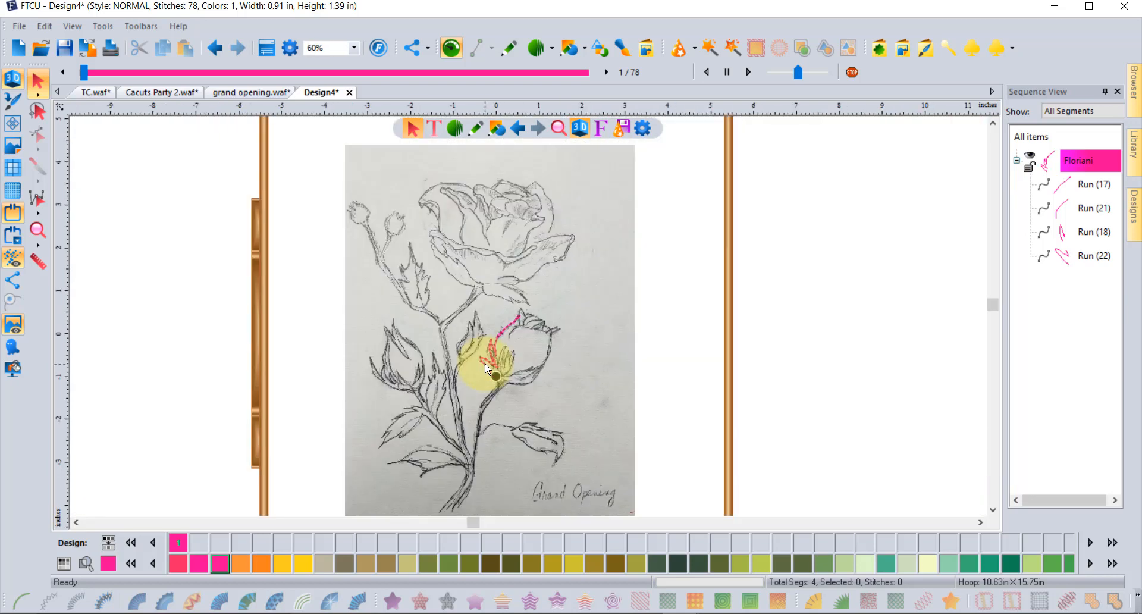
{"action": "scroll", "coordinate": [485, 359], "scroll_direction": "up", "scroll_amount": 4}
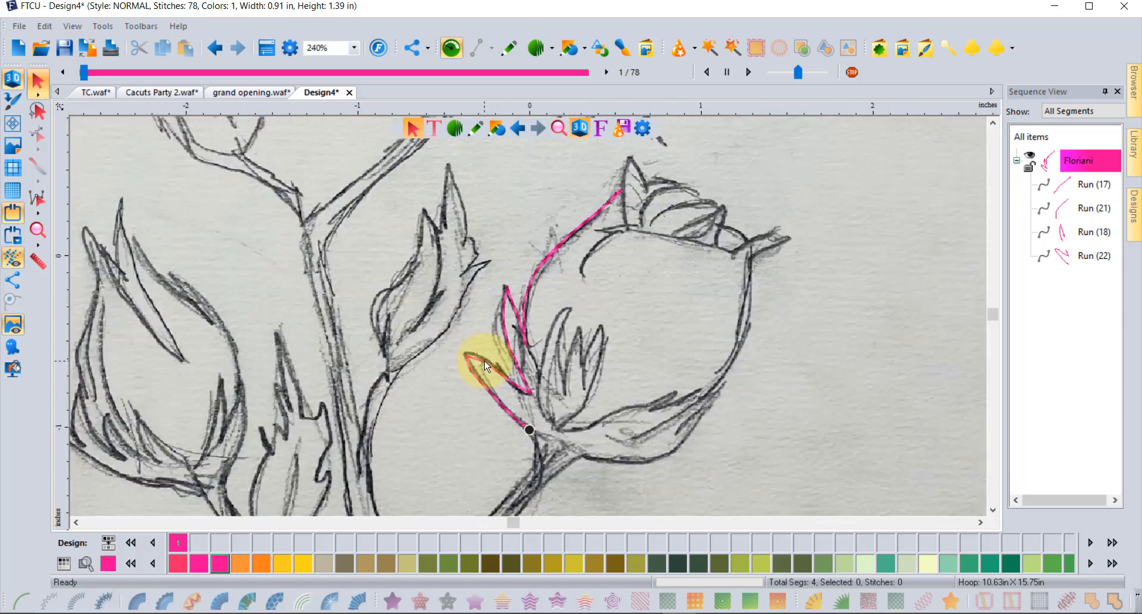
{"action": "scroll", "coordinate": [487, 365], "scroll_direction": "up", "scroll_amount": 2}
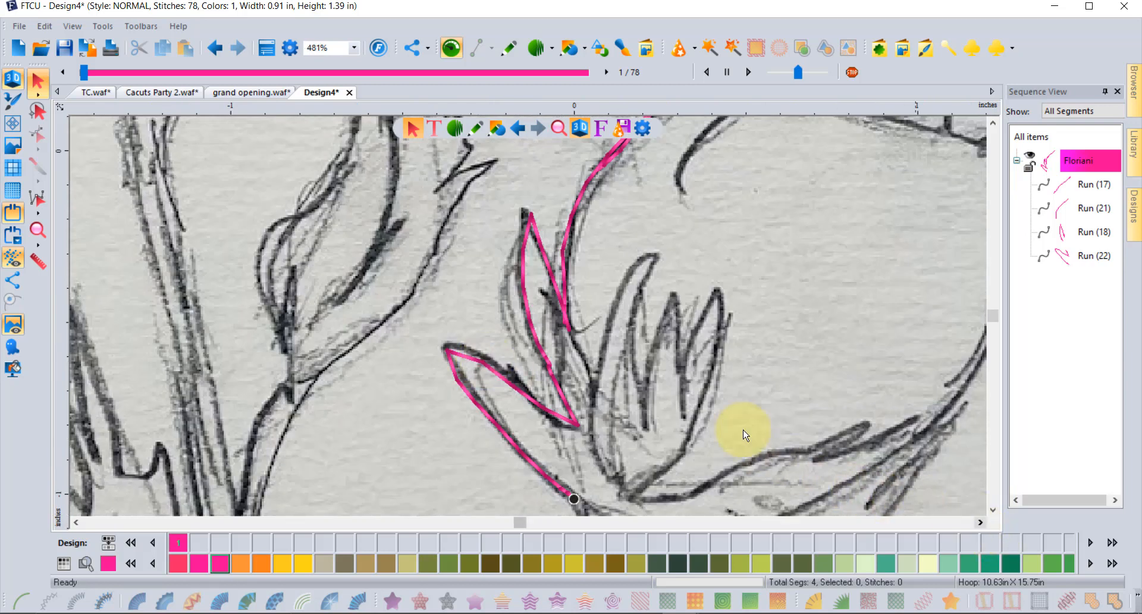
{"action": "left_click", "coordinate": [357, 48]}
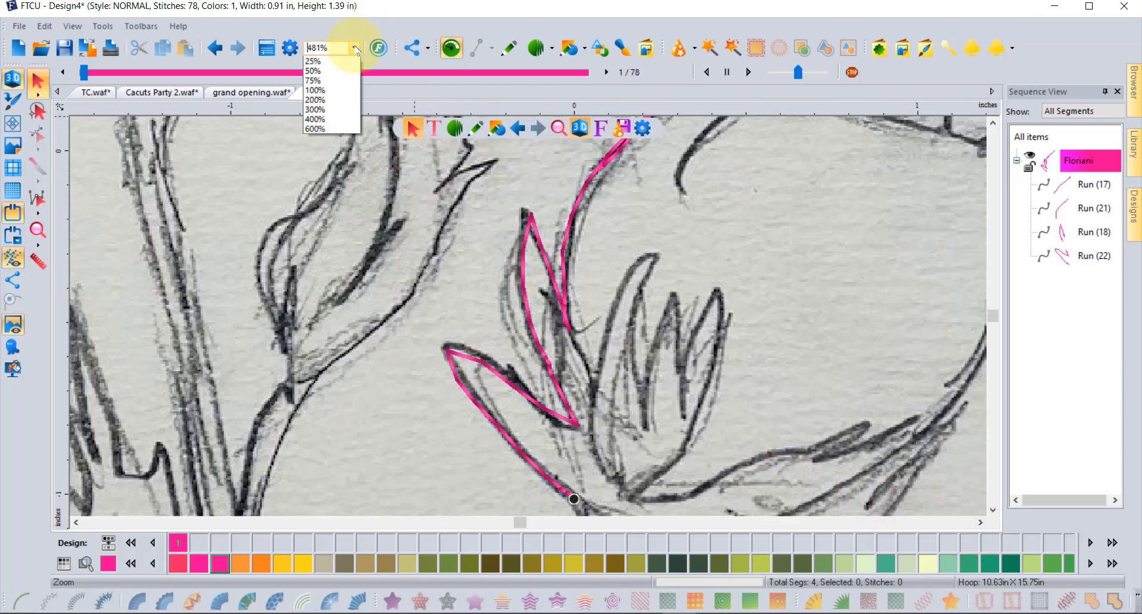
{"action": "left_click", "coordinate": [318, 173]}
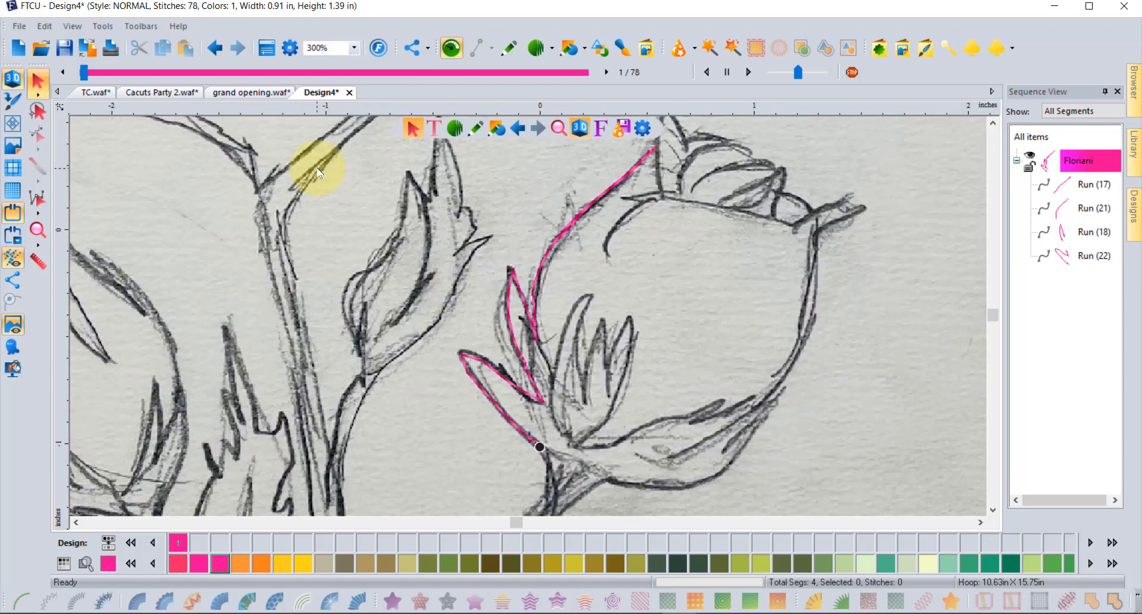
{"action": "left_click", "coordinate": [980, 522]}
{"action": "left_click", "coordinate": [980, 523]}
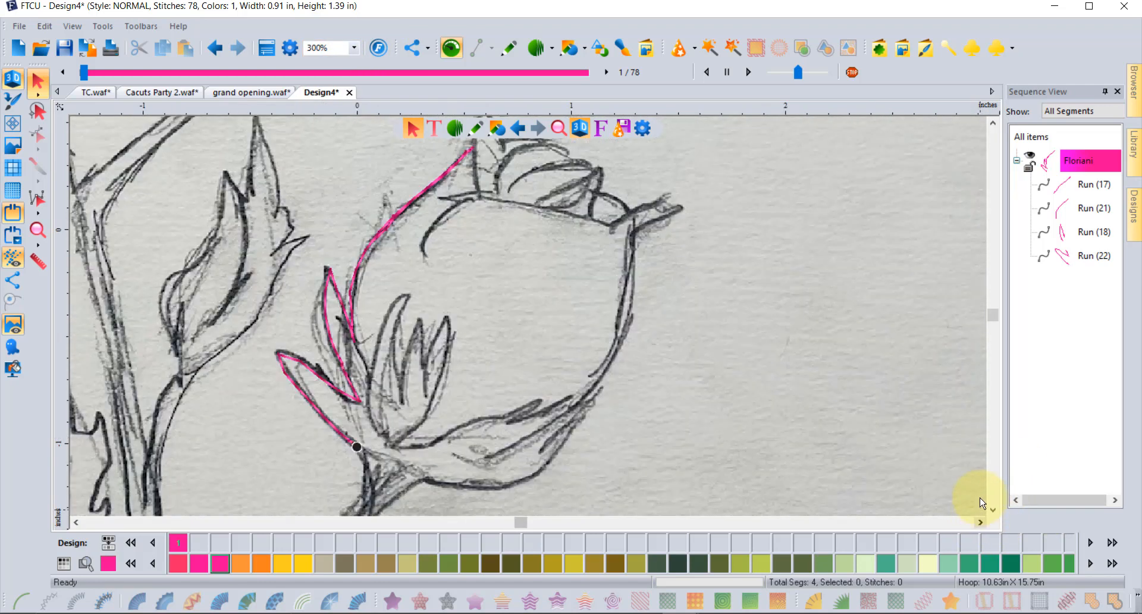
{"action": "left_click", "coordinate": [993, 124]}
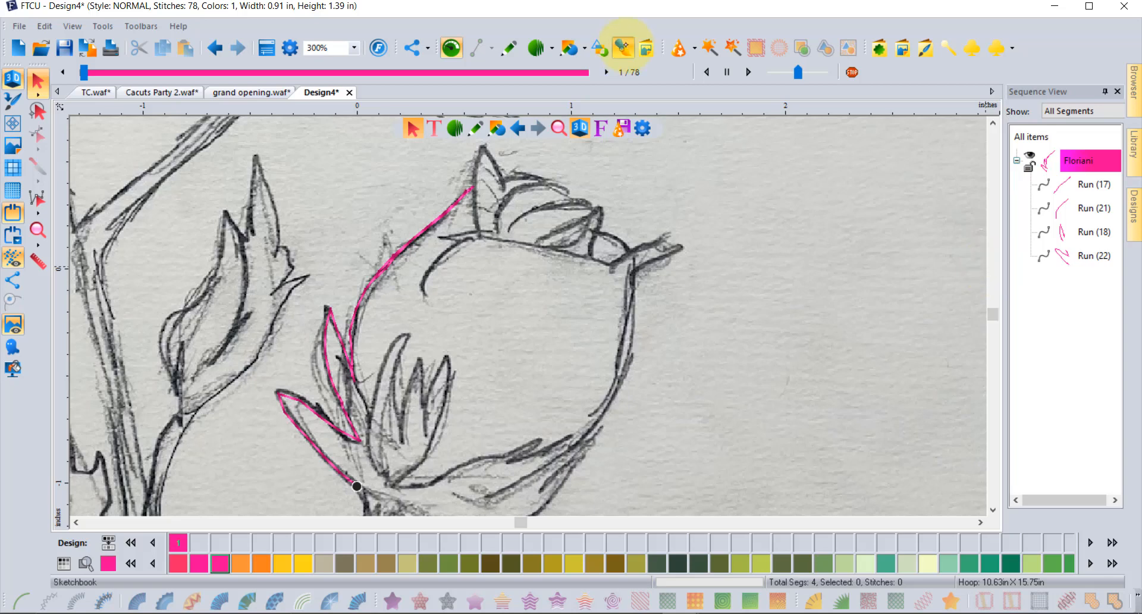
Reactivate the Sketchbook pencil brush and retrace both left sepals and the rosebud's left edge up to the petal tip
{"action": "left_click", "coordinate": [622, 47]}
{"action": "left_click", "coordinate": [891, 127]}
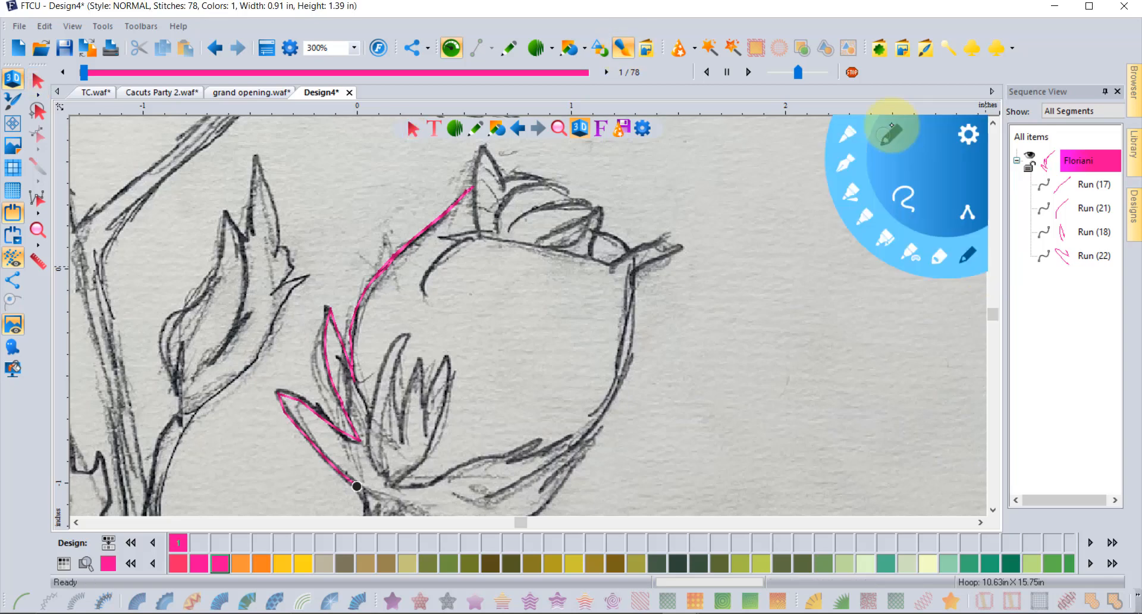
{"action": "left_click", "coordinate": [967, 255]}
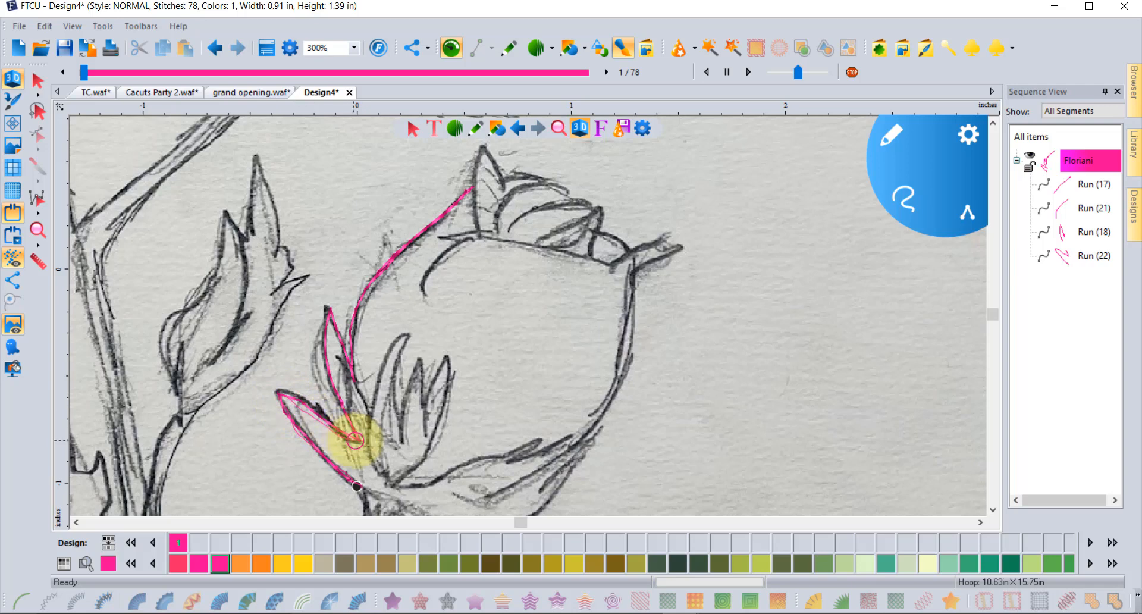
{"action": "mouse_move", "coordinate": [283, 401]}
{"action": "left_mouse_down"}
{"action": "mouse_move", "coordinate": [359, 489]}
{"action": "mouse_move", "coordinate": [285, 394]}
{"action": "mouse_move", "coordinate": [348, 433]}
{"action": "mouse_move", "coordinate": [321, 305]}
{"action": "mouse_move", "coordinate": [354, 379]}
{"action": "mouse_move", "coordinate": [350, 417]}
{"action": "mouse_move", "coordinate": [353, 345]}
{"action": "mouse_move", "coordinate": [375, 274]}
{"action": "mouse_move", "coordinate": [474, 181]}
{"action": "left_mouse_up"}
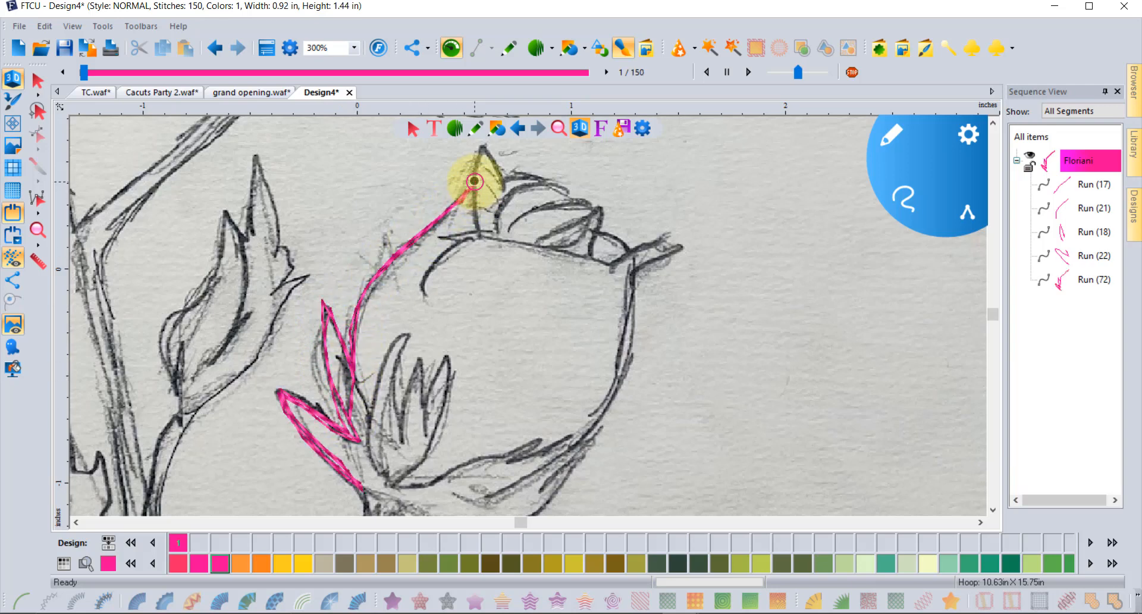
Trace the rosebud's top petals, rim and right tip, continuing down its right side and along the base
{"action": "mouse_move", "coordinate": [474, 180]}
{"action": "left_mouse_down"}
{"action": "mouse_move", "coordinate": [480, 235]}
{"action": "mouse_move", "coordinate": [482, 151]}
{"action": "mouse_move", "coordinate": [506, 191]}
{"action": "mouse_move", "coordinate": [549, 178]}
{"action": "mouse_move", "coordinate": [488, 222]}
{"action": "mouse_move", "coordinate": [530, 192]}
{"action": "mouse_move", "coordinate": [561, 188]}
{"action": "mouse_move", "coordinate": [571, 201]}
{"action": "mouse_move", "coordinate": [508, 225]}
{"action": "mouse_move", "coordinate": [590, 207]}
{"action": "mouse_move", "coordinate": [531, 242]}
{"action": "left_mouse_up"}
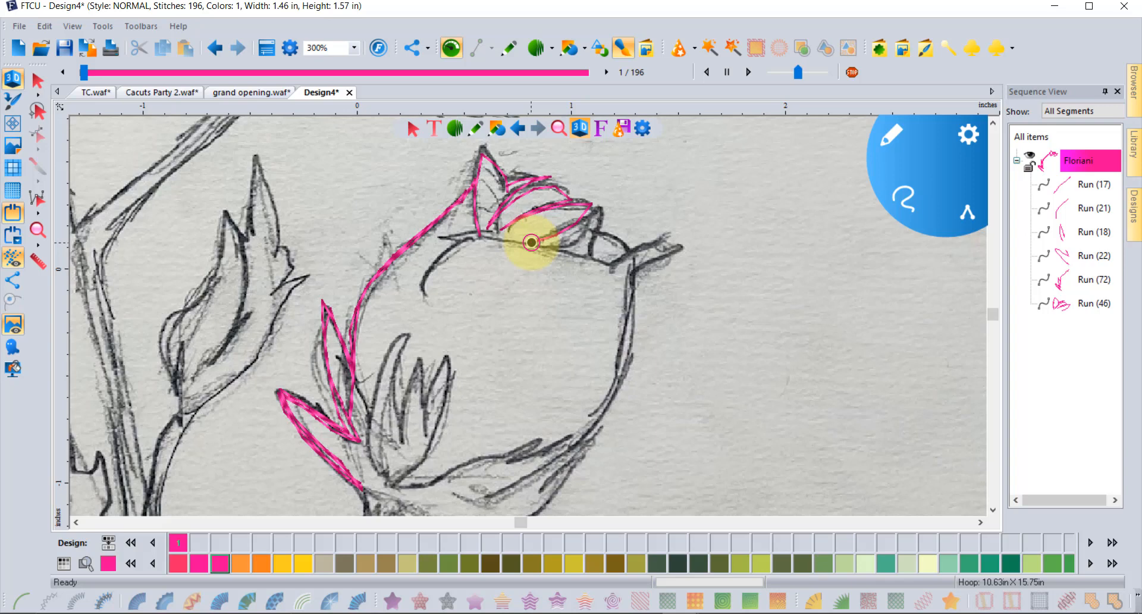
{"action": "mouse_move", "coordinate": [531, 242]}
{"action": "left_mouse_down"}
{"action": "mouse_move", "coordinate": [463, 231]}
{"action": "mouse_move", "coordinate": [617, 265]}
{"action": "mouse_move", "coordinate": [493, 228]}
{"action": "mouse_move", "coordinate": [467, 235]}
{"action": "mouse_move", "coordinate": [416, 292]}
{"action": "mouse_move", "coordinate": [474, 232]}
{"action": "mouse_move", "coordinate": [530, 244]}
{"action": "mouse_move", "coordinate": [595, 213]}
{"action": "mouse_move", "coordinate": [593, 256]}
{"action": "mouse_move", "coordinate": [605, 206]}
{"action": "mouse_move", "coordinate": [604, 232]}
{"action": "mouse_move", "coordinate": [620, 246]}
{"action": "mouse_move", "coordinate": [678, 236]}
{"action": "mouse_move", "coordinate": [610, 264]}
{"action": "mouse_move", "coordinate": [676, 232]}
{"action": "left_mouse_up"}
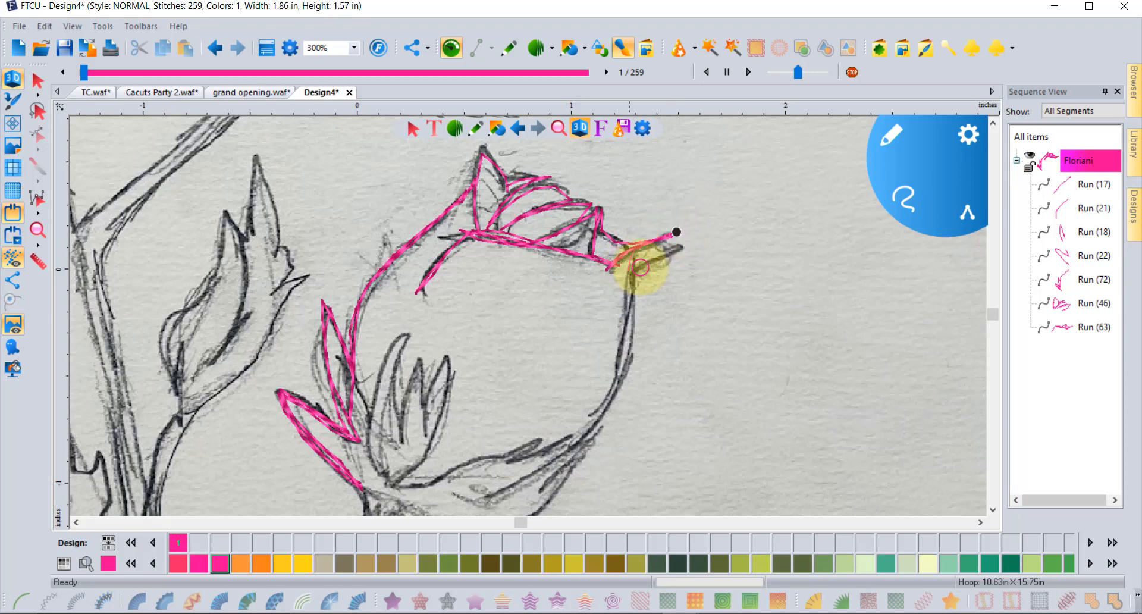
{"action": "left_click", "coordinate": [629, 276]}
{"action": "mouse_move", "coordinate": [629, 276]}
{"action": "left_mouse_down"}
{"action": "mouse_move", "coordinate": [629, 334]}
{"action": "mouse_move", "coordinate": [606, 389]}
{"action": "mouse_move", "coordinate": [634, 305]}
{"action": "mouse_move", "coordinate": [623, 369]}
{"action": "mouse_move", "coordinate": [595, 409]}
{"action": "mouse_move", "coordinate": [623, 365]}
{"action": "mouse_move", "coordinate": [596, 427]}
{"action": "mouse_move", "coordinate": [561, 450]}
{"action": "mouse_move", "coordinate": [594, 422]}
{"action": "mouse_move", "coordinate": [548, 451]}
{"action": "mouse_move", "coordinate": [522, 459]}
{"action": "mouse_move", "coordinate": [574, 431]}
{"action": "mouse_move", "coordinate": [510, 462]}
{"action": "mouse_move", "coordinate": [540, 440]}
{"action": "mouse_move", "coordinate": [398, 486]}
{"action": "mouse_move", "coordinate": [525, 440]}
{"action": "mouse_move", "coordinate": [404, 480]}
{"action": "left_mouse_up"}
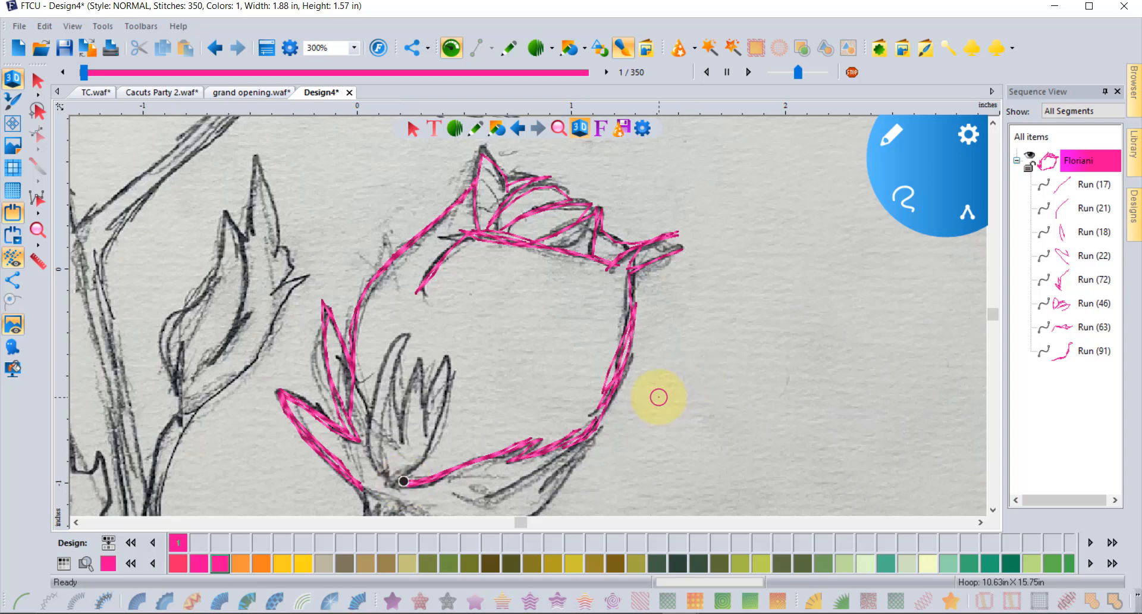
Sketch a large double-outlined petal shape and a few overlapping strokes above it in the blank area beside the rosebud
{"action": "mouse_move", "coordinate": [657, 416]}
{"action": "left_mouse_down"}
{"action": "mouse_move", "coordinate": [687, 391]}
{"action": "mouse_move", "coordinate": [857, 345]}
{"action": "mouse_move", "coordinate": [688, 398]}
{"action": "mouse_move", "coordinate": [912, 316]}
{"action": "mouse_move", "coordinate": [894, 274]}
{"action": "mouse_move", "coordinate": [839, 255]}
{"action": "mouse_move", "coordinate": [880, 262]}
{"action": "mouse_move", "coordinate": [907, 307]}
{"action": "mouse_move", "coordinate": [851, 338]}
{"action": "mouse_move", "coordinate": [881, 331]}
{"action": "mouse_move", "coordinate": [906, 283]}
{"action": "mouse_move", "coordinate": [837, 258]}
{"action": "mouse_move", "coordinate": [675, 310]}
{"action": "mouse_move", "coordinate": [853, 261]}
{"action": "mouse_move", "coordinate": [669, 312]}
{"action": "mouse_move", "coordinate": [633, 452]}
{"action": "mouse_move", "coordinate": [612, 476]}
{"action": "mouse_move", "coordinate": [678, 313]}
{"action": "mouse_move", "coordinate": [687, 312]}
{"action": "mouse_move", "coordinate": [648, 357]}
{"action": "mouse_move", "coordinate": [651, 401]}
{"action": "mouse_move", "coordinate": [632, 446]}
{"action": "mouse_move", "coordinate": [610, 471]}
{"action": "mouse_move", "coordinate": [750, 418]}
{"action": "mouse_move", "coordinate": [862, 416]}
{"action": "mouse_move", "coordinate": [782, 419]}
{"action": "mouse_move", "coordinate": [663, 455]}
{"action": "mouse_move", "coordinate": [854, 407]}
{"action": "mouse_move", "coordinate": [925, 368]}
{"action": "mouse_move", "coordinate": [932, 324]}
{"action": "mouse_move", "coordinate": [932, 351]}
{"action": "mouse_move", "coordinate": [859, 414]}
{"action": "mouse_move", "coordinate": [827, 419]}
{"action": "mouse_move", "coordinate": [922, 373]}
{"action": "mouse_move", "coordinate": [932, 297]}
{"action": "mouse_move", "coordinate": [853, 238]}
{"action": "mouse_move", "coordinate": [743, 249]}
{"action": "mouse_move", "coordinate": [851, 235]}
{"action": "mouse_move", "coordinate": [718, 256]}
{"action": "left_mouse_up"}
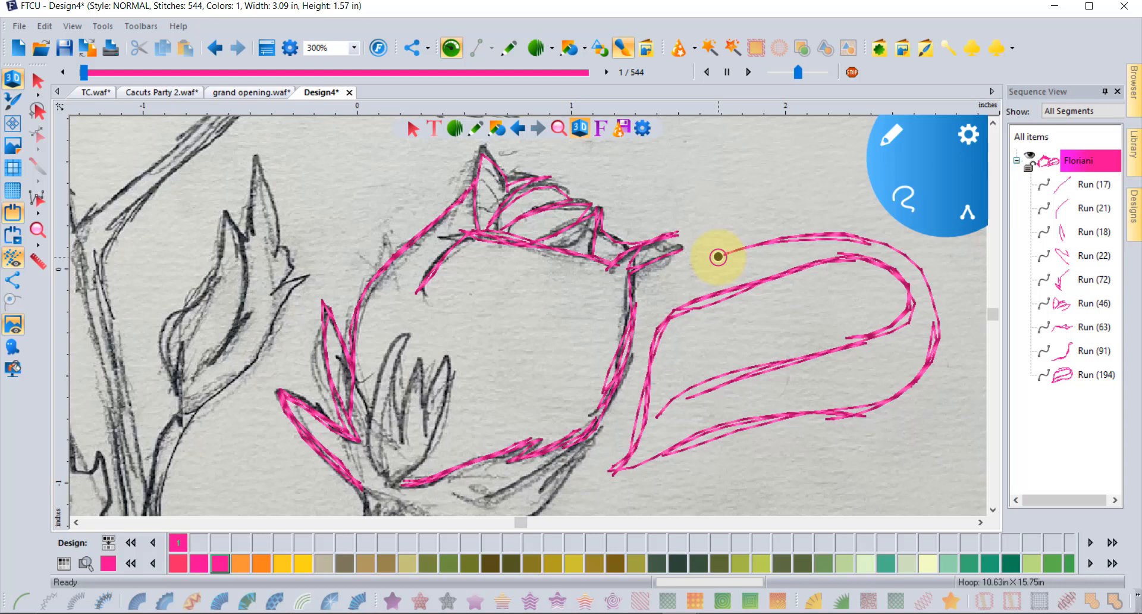
{"action": "mouse_move", "coordinate": [665, 297]}
{"action": "left_mouse_down"}
{"action": "mouse_move", "coordinate": [731, 264]}
{"action": "mouse_move", "coordinate": [680, 280]}
{"action": "mouse_move", "coordinate": [801, 204]}
{"action": "left_mouse_up"}
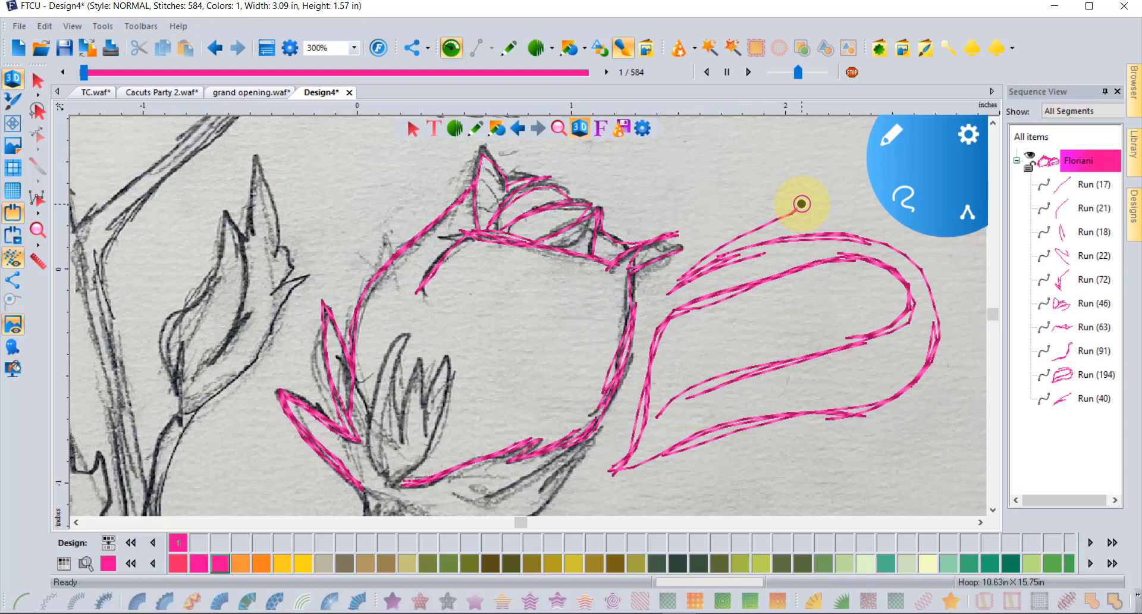
{"action": "left_click", "coordinate": [992, 509]}
{"action": "left_click", "coordinate": [992, 509]}
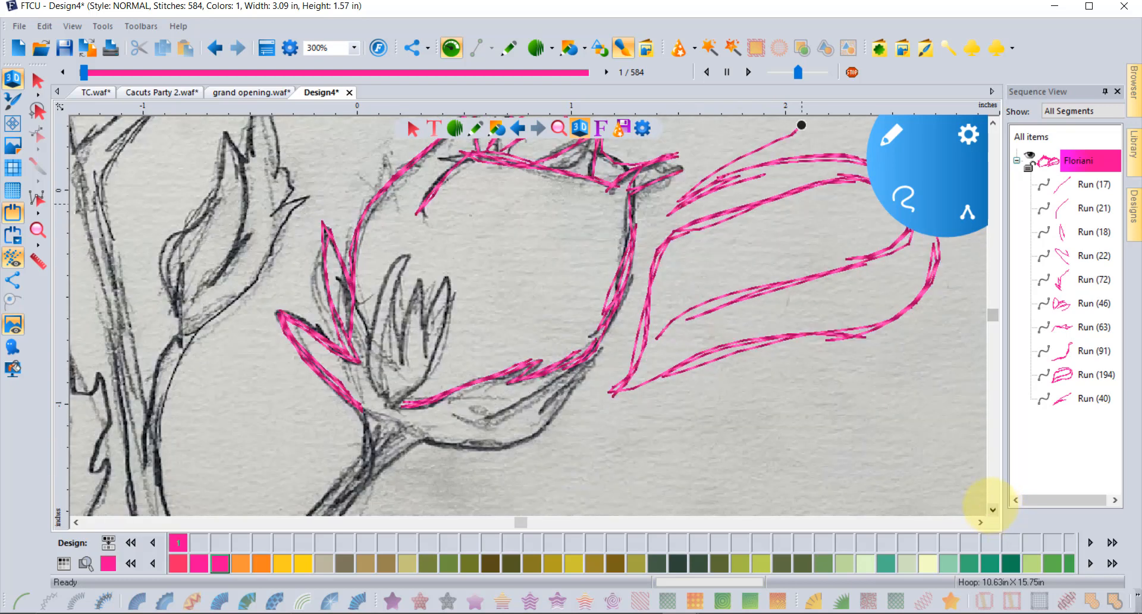
Undo the last two practice runs sketched in the blank area beside the rosebud
{"action": "left_click", "coordinate": [215, 48]}
{"action": "left_click", "coordinate": [213, 48]}
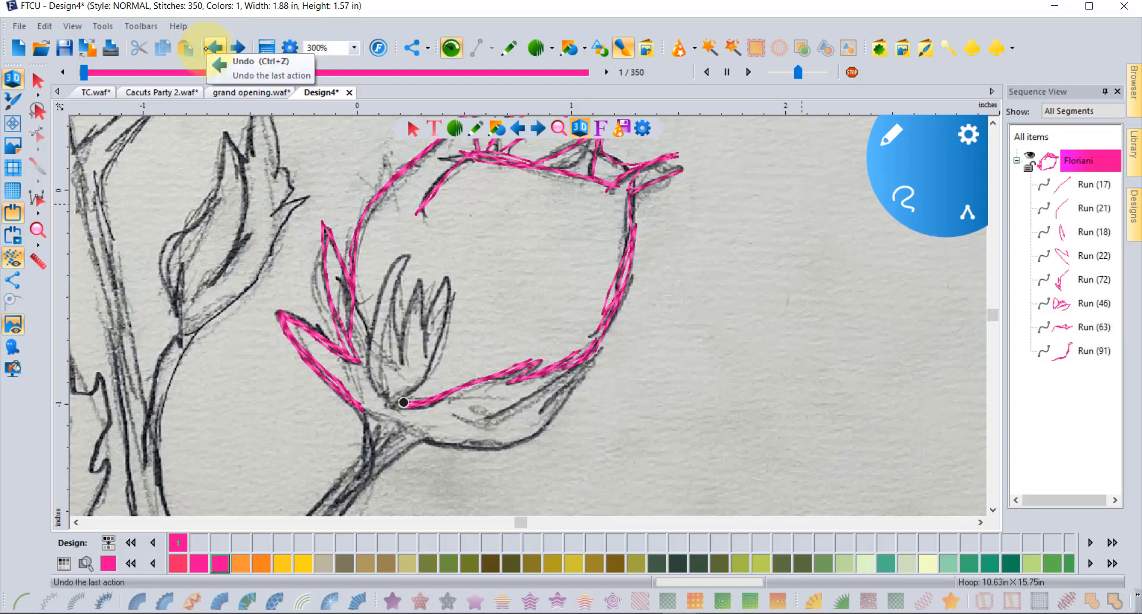
Trace the rosebud's pointed inner sepals, then its lower sepal and rounded base down to the top of the stem
{"action": "left_click", "coordinate": [405, 401]}
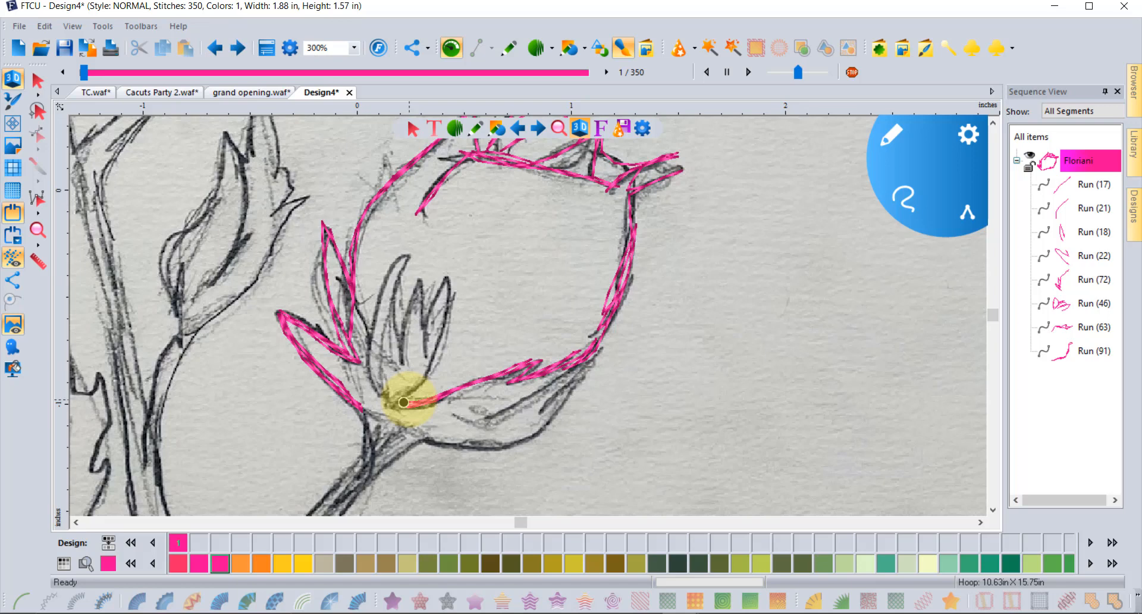
{"action": "mouse_move", "coordinate": [403, 402]}
{"action": "left_mouse_down"}
{"action": "mouse_move", "coordinate": [432, 354]}
{"action": "mouse_move", "coordinate": [448, 287]}
{"action": "mouse_move", "coordinate": [427, 344]}
{"action": "mouse_move", "coordinate": [423, 274]}
{"action": "mouse_move", "coordinate": [398, 367]}
{"action": "mouse_move", "coordinate": [405, 249]}
{"action": "mouse_move", "coordinate": [375, 312]}
{"action": "mouse_move", "coordinate": [383, 407]}
{"action": "mouse_move", "coordinate": [374, 286]}
{"action": "mouse_move", "coordinate": [401, 244]}
{"action": "mouse_move", "coordinate": [401, 352]}
{"action": "mouse_move", "coordinate": [419, 284]}
{"action": "mouse_move", "coordinate": [428, 357]}
{"action": "mouse_move", "coordinate": [440, 291]}
{"action": "mouse_move", "coordinate": [452, 297]}
{"action": "mouse_move", "coordinate": [397, 402]}
{"action": "left_mouse_up"}
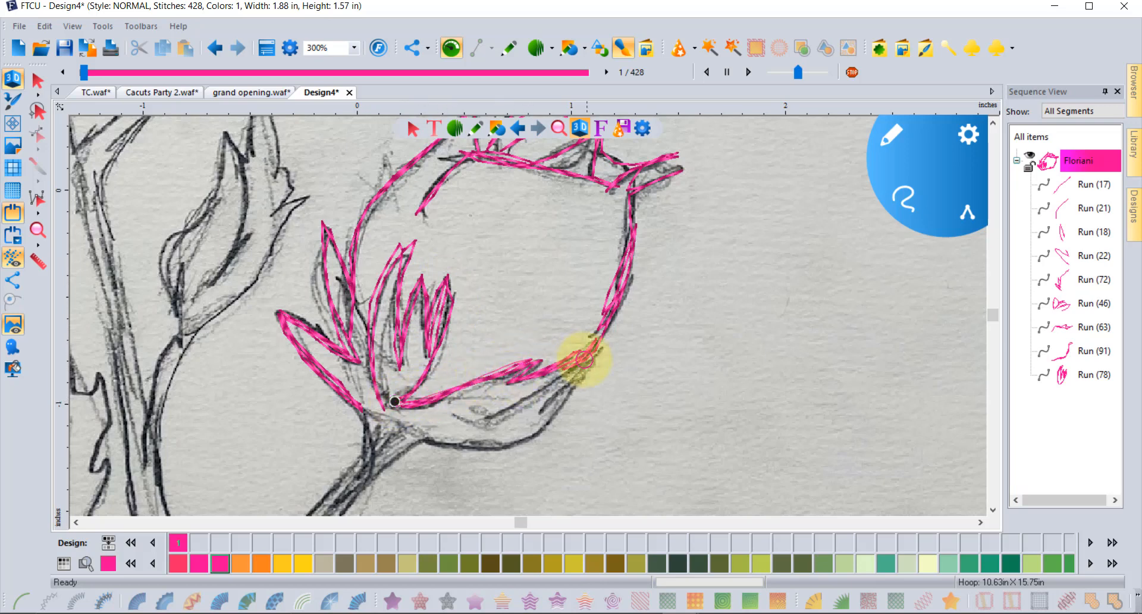
{"action": "mouse_move", "coordinate": [584, 359]}
{"action": "left_mouse_down"}
{"action": "mouse_move", "coordinate": [496, 416]}
{"action": "mouse_move", "coordinate": [589, 351]}
{"action": "mouse_move", "coordinate": [542, 418]}
{"action": "mouse_move", "coordinate": [585, 366]}
{"action": "mouse_move", "coordinate": [564, 401]}
{"action": "mouse_move", "coordinate": [493, 447]}
{"action": "mouse_move", "coordinate": [438, 437]}
{"action": "mouse_move", "coordinate": [493, 446]}
{"action": "mouse_move", "coordinate": [560, 409]}
{"action": "mouse_move", "coordinate": [586, 345]}
{"action": "mouse_move", "coordinate": [565, 402]}
{"action": "mouse_move", "coordinate": [478, 452]}
{"action": "mouse_move", "coordinate": [430, 435]}
{"action": "mouse_move", "coordinate": [366, 473]}
{"action": "mouse_move", "coordinate": [413, 438]}
{"action": "mouse_move", "coordinate": [376, 464]}
{"action": "mouse_move", "coordinate": [350, 395]}
{"action": "mouse_move", "coordinate": [376, 430]}
{"action": "mouse_move", "coordinate": [347, 501]}
{"action": "left_mouse_up"}
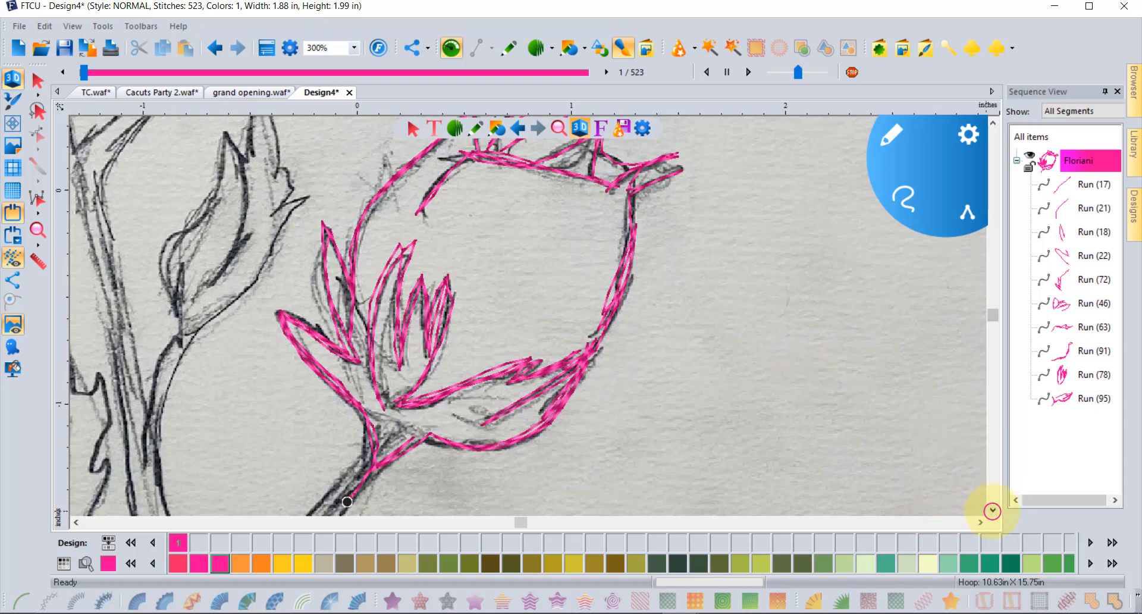
Trace the stem below the rosebud with overlapping strokes down to where the side stalk branches off
{"action": "left_click", "coordinate": [992, 510]}
{"action": "left_click", "coordinate": [992, 510]}
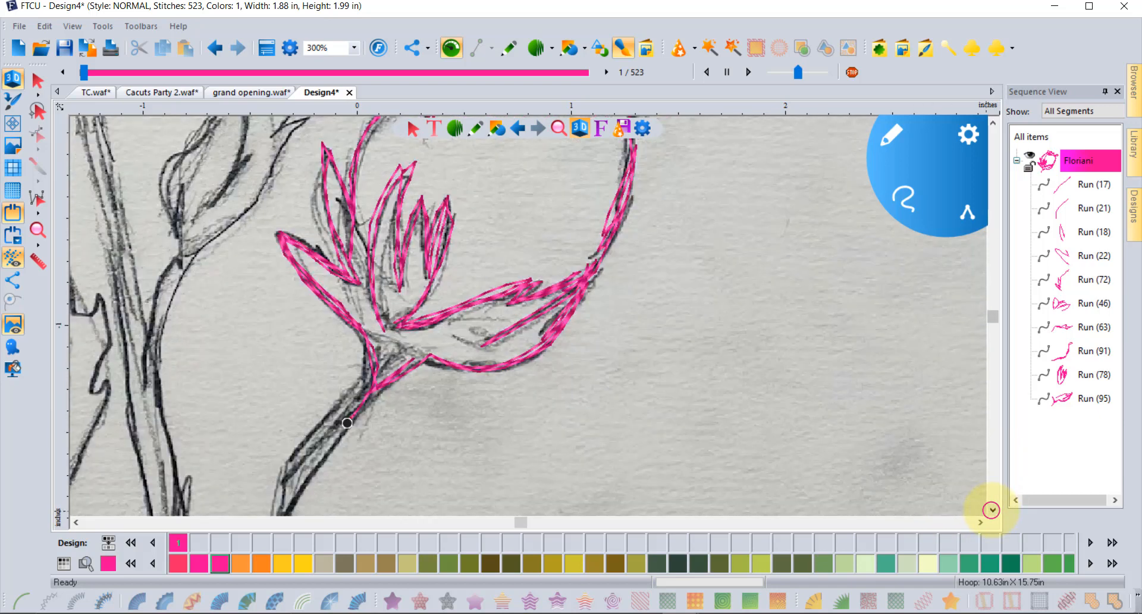
{"action": "left_click", "coordinate": [992, 509]}
{"action": "left_click", "coordinate": [991, 510]}
{"action": "scroll", "coordinate": [991, 510], "scroll_direction": "down", "scroll_amount": 3}
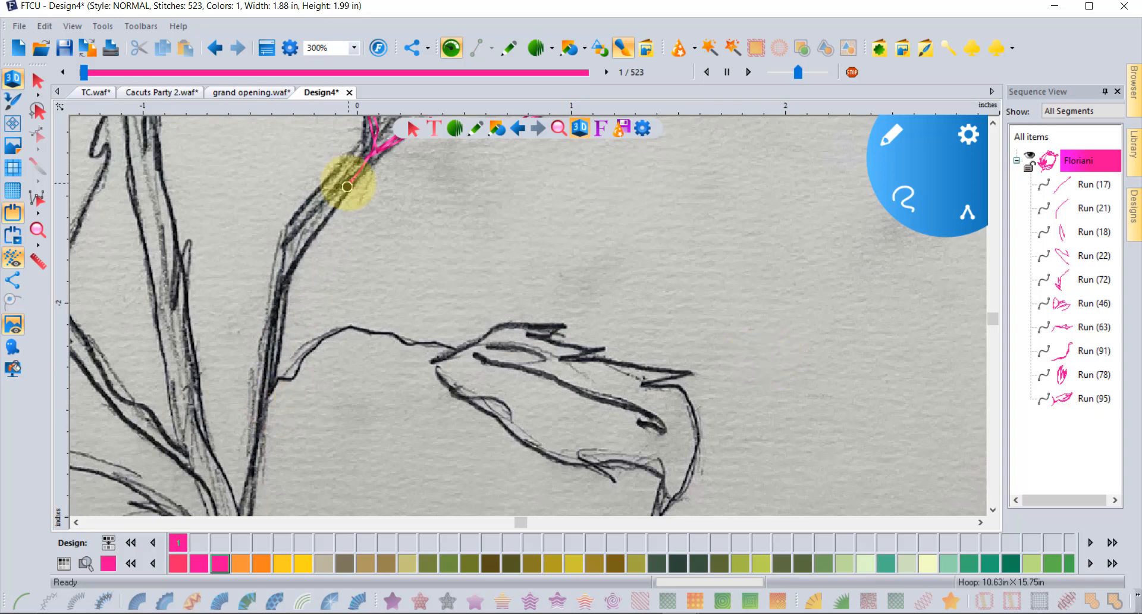
{"action": "left_click_drag", "start_coordinate": [347, 183], "coordinate": [291, 265]}
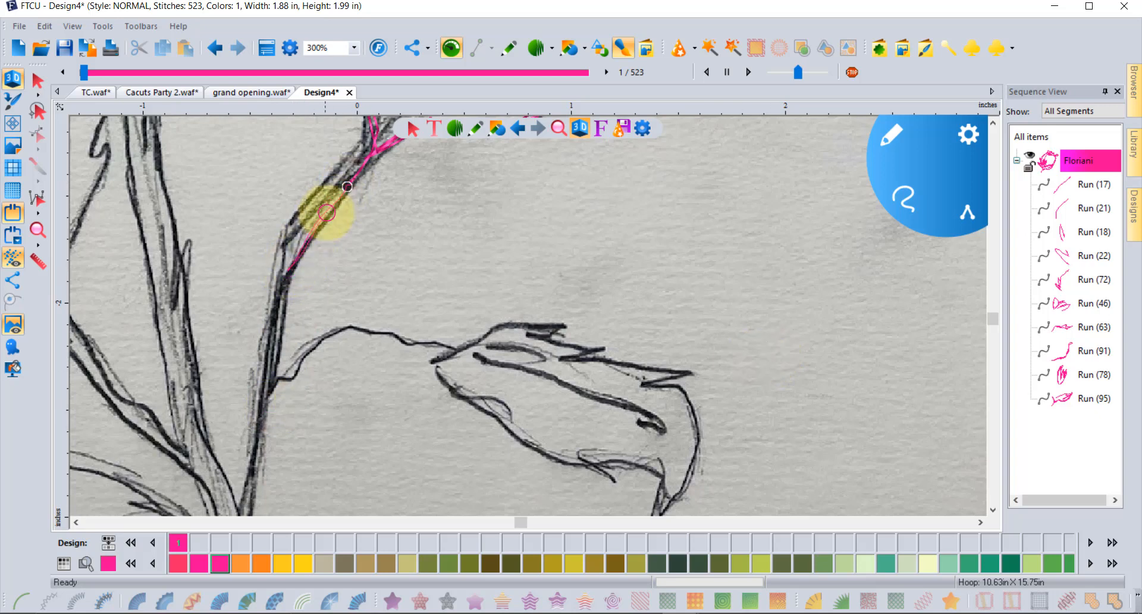
{"action": "mouse_move", "coordinate": [284, 276]}
{"action": "left_mouse_down"}
{"action": "mouse_move", "coordinate": [309, 201]}
{"action": "mouse_move", "coordinate": [360, 143]}
{"action": "mouse_move", "coordinate": [289, 227]}
{"action": "mouse_move", "coordinate": [358, 163]}
{"action": "mouse_move", "coordinate": [286, 247]}
{"action": "mouse_move", "coordinate": [289, 337]}
{"action": "mouse_move", "coordinate": [262, 393]}
{"action": "mouse_move", "coordinate": [285, 241]}
{"action": "mouse_move", "coordinate": [266, 380]}
{"action": "mouse_move", "coordinate": [298, 268]}
{"action": "mouse_move", "coordinate": [281, 288]}
{"action": "mouse_move", "coordinate": [265, 392]}
{"action": "left_mouse_up"}
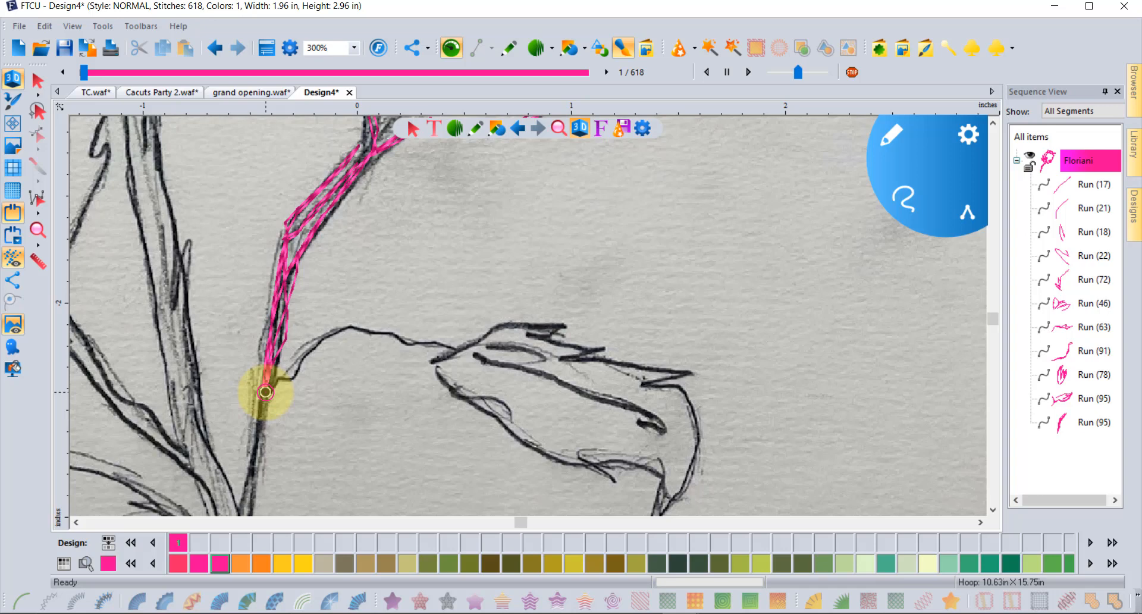
Trace the curved side stalk and the drooping bud's outline and inner lines, then retrace them back to the stem
{"action": "mouse_move", "coordinate": [265, 393]}
{"action": "left_mouse_down"}
{"action": "mouse_move", "coordinate": [322, 338]}
{"action": "mouse_move", "coordinate": [360, 331]}
{"action": "mouse_move", "coordinate": [460, 351]}
{"action": "mouse_move", "coordinate": [335, 330]}
{"action": "mouse_move", "coordinate": [267, 390]}
{"action": "mouse_move", "coordinate": [345, 329]}
{"action": "mouse_move", "coordinate": [444, 349]}
{"action": "mouse_move", "coordinate": [541, 329]}
{"action": "mouse_move", "coordinate": [567, 333]}
{"action": "mouse_move", "coordinate": [534, 337]}
{"action": "mouse_move", "coordinate": [607, 351]}
{"action": "mouse_move", "coordinate": [562, 355]}
{"action": "mouse_move", "coordinate": [687, 379]}
{"action": "mouse_move", "coordinate": [643, 383]}
{"action": "mouse_move", "coordinate": [678, 387]}
{"action": "mouse_move", "coordinate": [694, 409]}
{"action": "mouse_move", "coordinate": [691, 464]}
{"action": "mouse_move", "coordinate": [658, 513]}
{"action": "mouse_move", "coordinate": [660, 478]}
{"action": "mouse_move", "coordinate": [525, 442]}
{"action": "mouse_move", "coordinate": [447, 395]}
{"action": "mouse_move", "coordinate": [516, 406]}
{"action": "mouse_move", "coordinate": [477, 398]}
{"action": "mouse_move", "coordinate": [431, 363]}
{"action": "mouse_move", "coordinate": [442, 379]}
{"action": "mouse_move", "coordinate": [512, 402]}
{"action": "mouse_move", "coordinate": [448, 383]}
{"action": "mouse_move", "coordinate": [439, 352]}
{"action": "mouse_move", "coordinate": [465, 348]}
{"action": "mouse_move", "coordinate": [621, 398]}
{"action": "mouse_move", "coordinate": [665, 426]}
{"action": "mouse_move", "coordinate": [473, 350]}
{"action": "mouse_move", "coordinate": [529, 366]}
{"action": "mouse_move", "coordinate": [516, 350]}
{"action": "mouse_move", "coordinate": [480, 342]}
{"action": "mouse_move", "coordinate": [543, 361]}
{"action": "mouse_move", "coordinate": [457, 348]}
{"action": "left_mouse_up"}
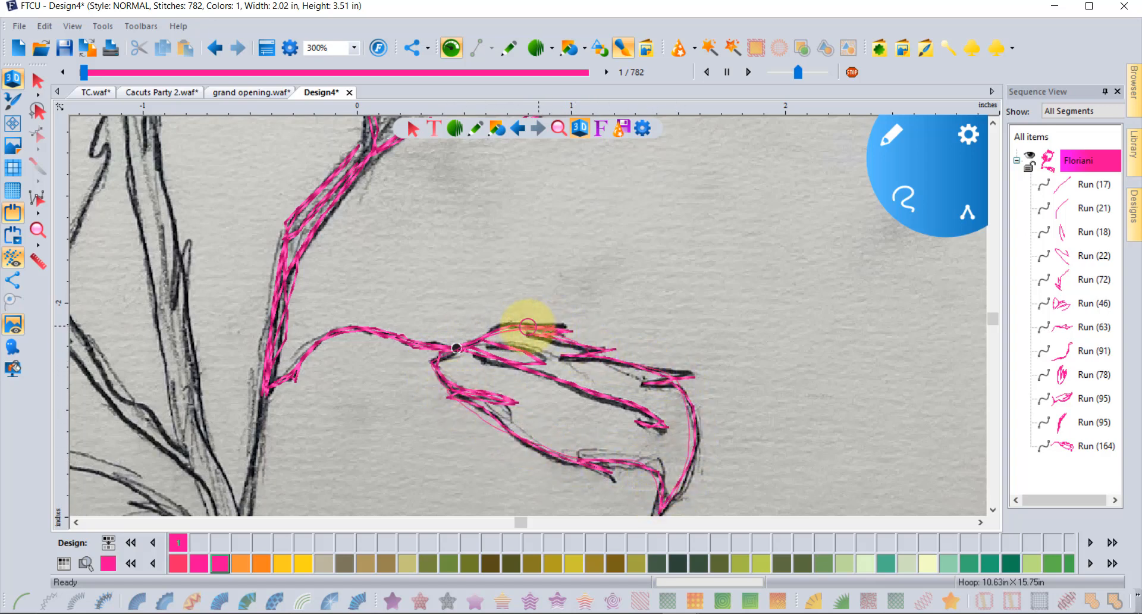
{"action": "mouse_move", "coordinate": [528, 325]}
{"action": "left_mouse_down"}
{"action": "mouse_move", "coordinate": [476, 341]}
{"action": "mouse_move", "coordinate": [376, 329]}
{"action": "mouse_move", "coordinate": [263, 396]}
{"action": "left_mouse_up"}
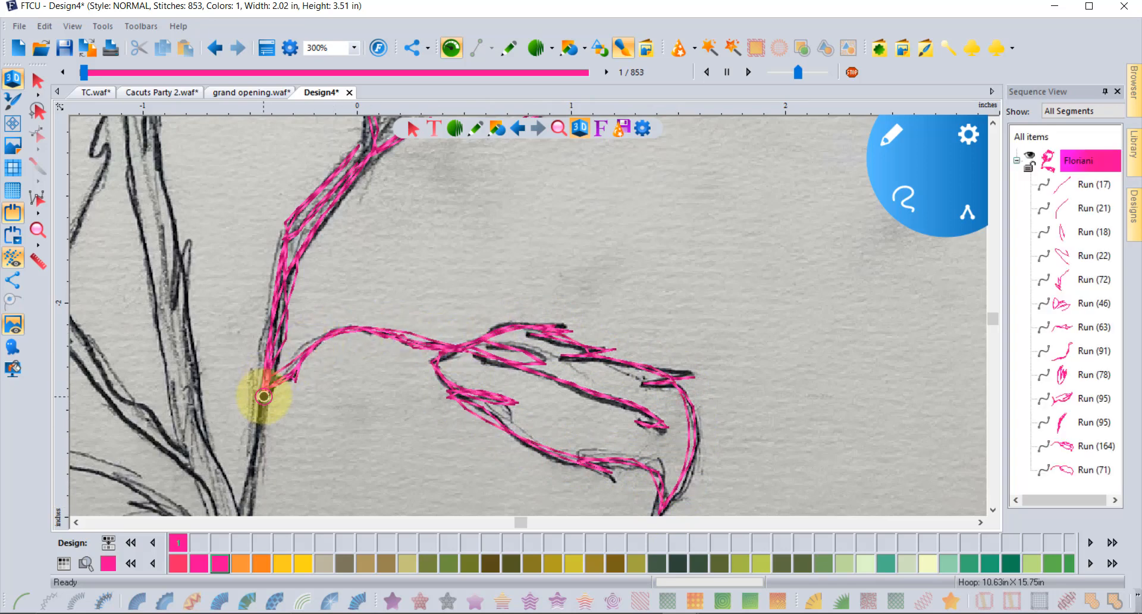
{"action": "scroll", "coordinate": [269, 301], "scroll_direction": "down", "scroll_amount": 2}
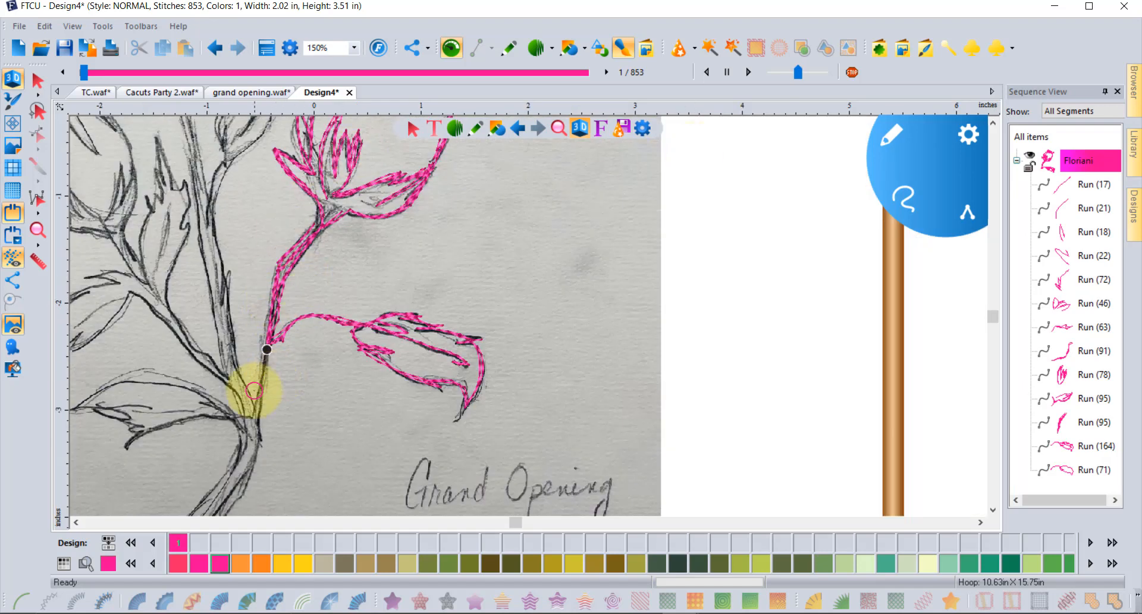
{"action": "scroll", "coordinate": [247, 390], "scroll_direction": "up", "scroll_amount": 2}
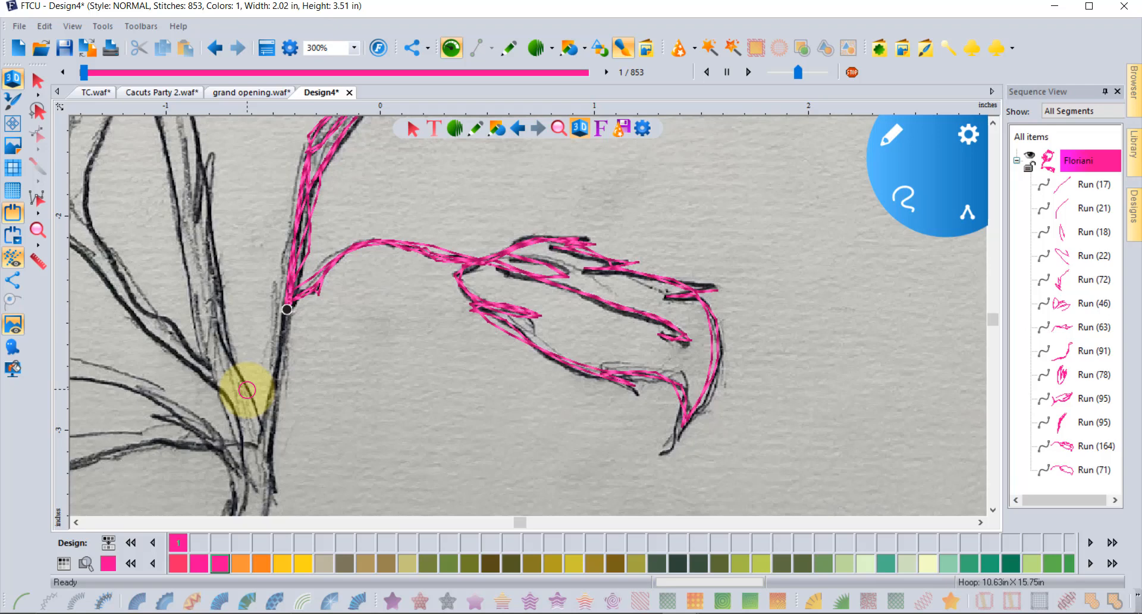
{"action": "scroll", "coordinate": [303, 255], "scroll_direction": "up", "scroll_amount": 2}
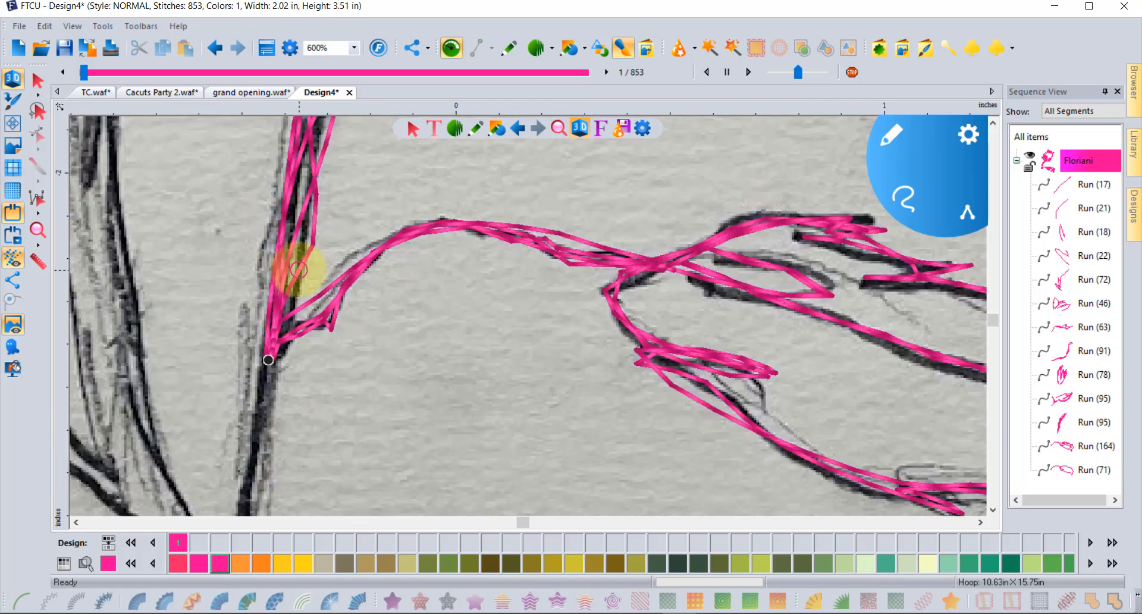
{"action": "scroll", "coordinate": [298, 269], "scroll_direction": "down", "scroll_amount": 2}
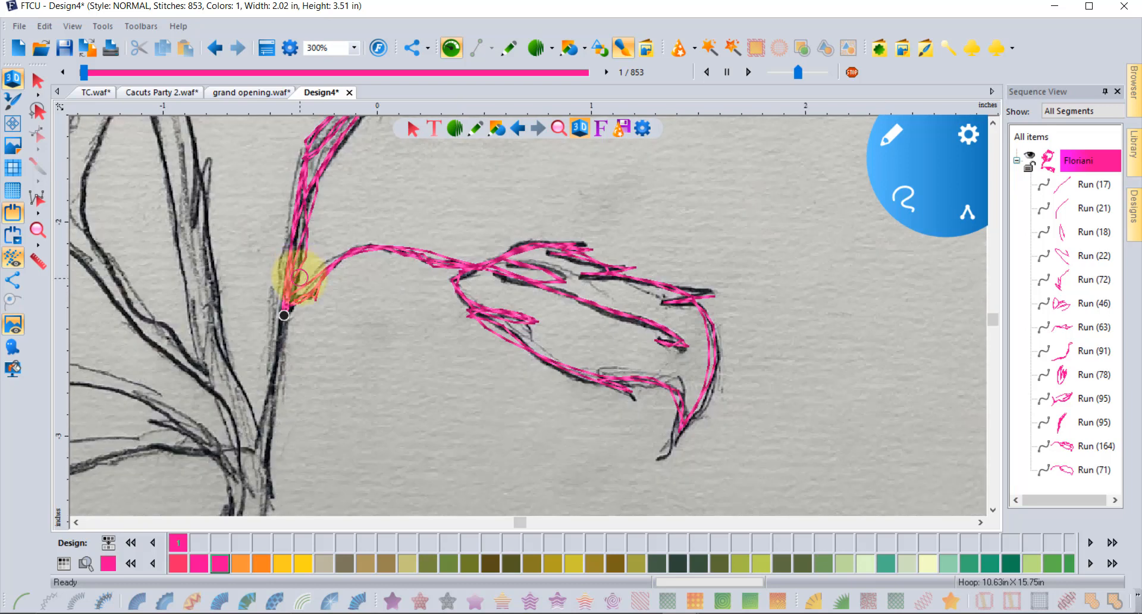
Switch to the Fill brush and draw a round patch about 0.3 in wide below the side stalk
{"action": "left_click", "coordinate": [891, 134]}
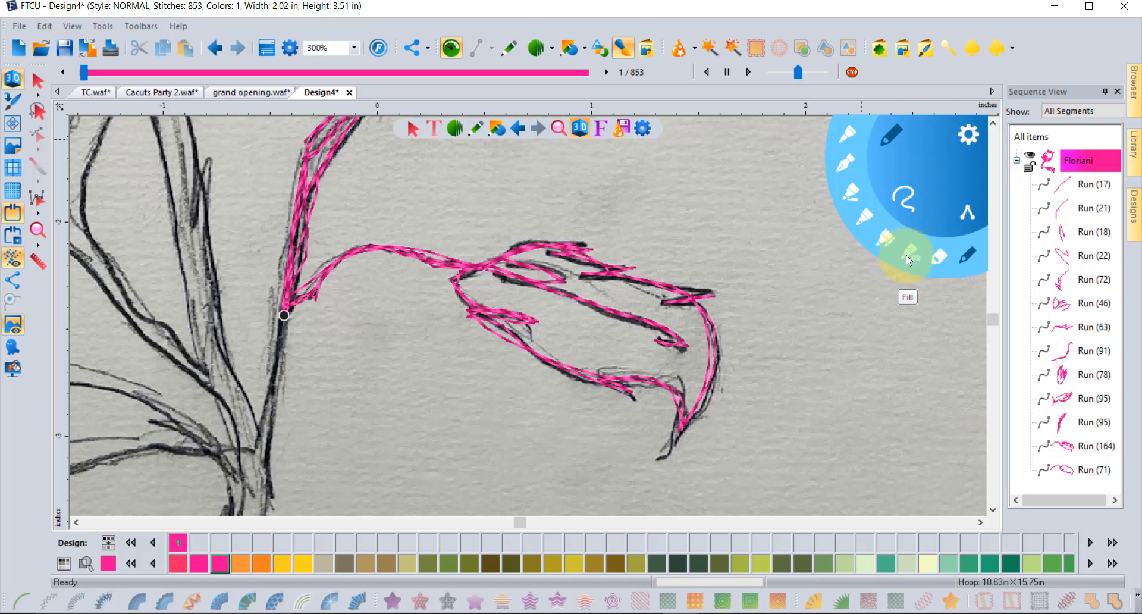
{"action": "left_click", "coordinate": [916, 241]}
{"action": "mouse_move", "coordinate": [347, 326]}
{"action": "left_mouse_down"}
{"action": "mouse_move", "coordinate": [339, 356]}
{"action": "mouse_move", "coordinate": [385, 372]}
{"action": "mouse_move", "coordinate": [399, 338]}
{"action": "left_mouse_up"}
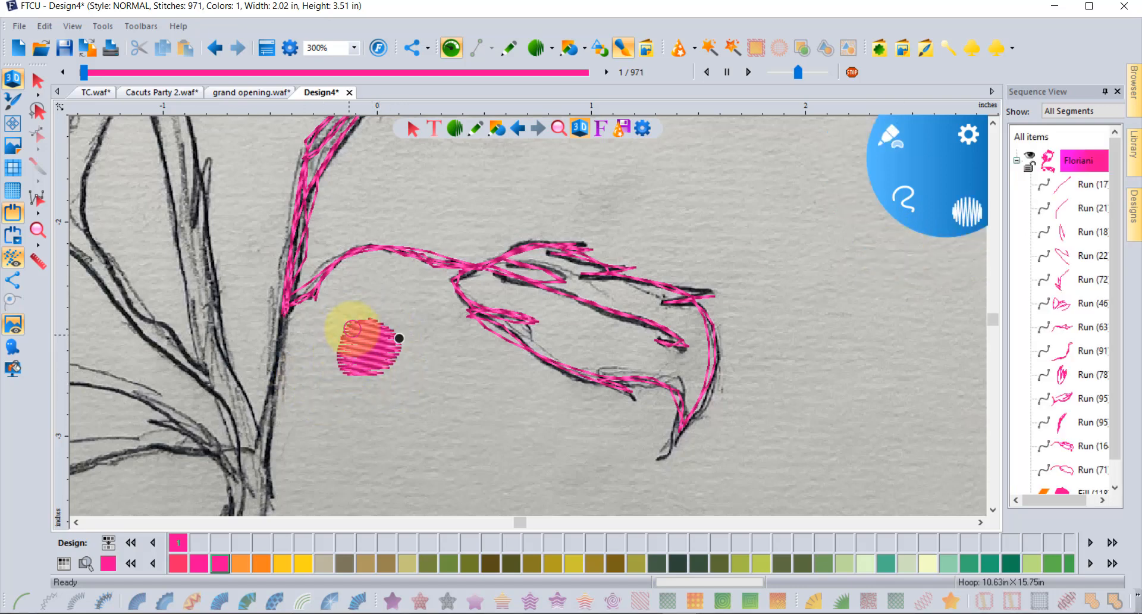
Examine the fill patch's stitches up close and compare them with the run stitches at the stalk's base
{"action": "scroll", "coordinate": [343, 357], "scroll_direction": "up", "scroll_amount": 1}
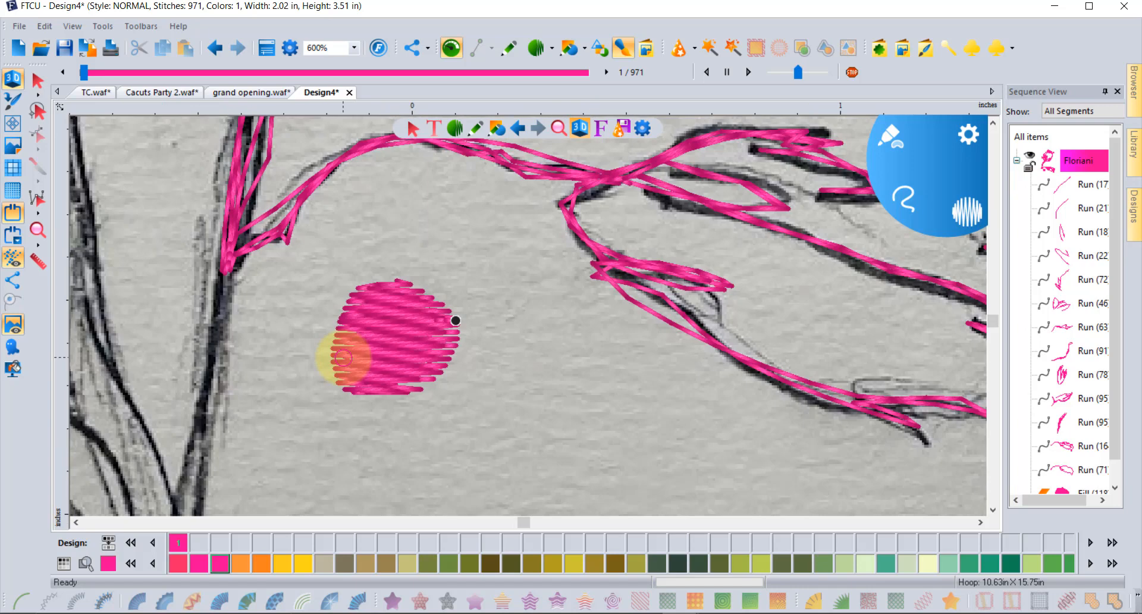
{"action": "scroll", "coordinate": [343, 357], "scroll_direction": "up", "scroll_amount": 1}
{"action": "scroll", "coordinate": [343, 357], "scroll_direction": "up", "scroll_amount": 1}
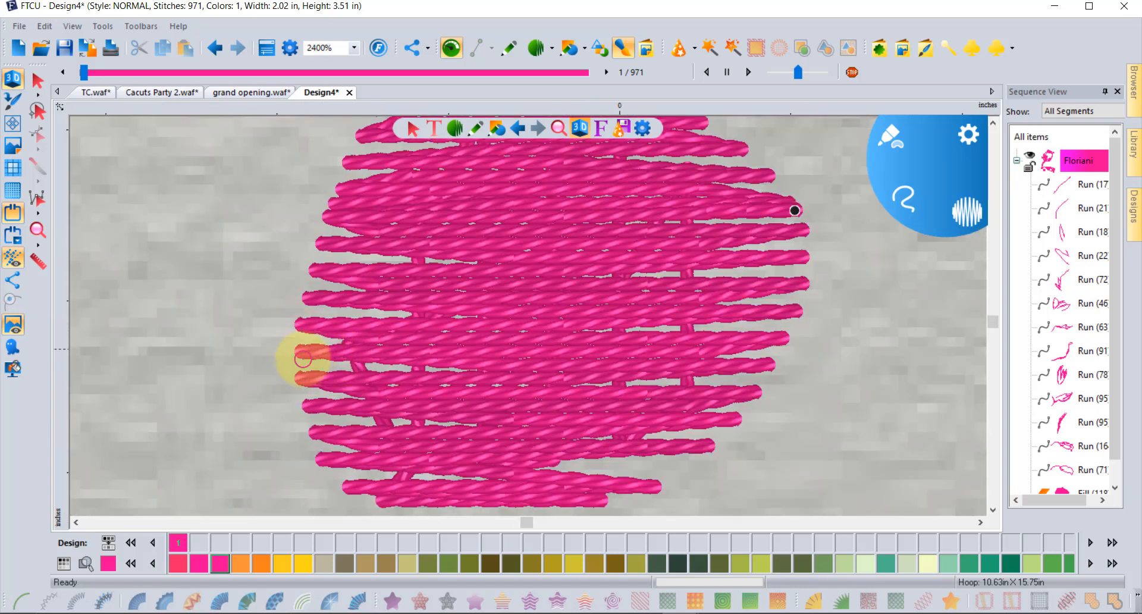
{"action": "scroll", "coordinate": [299, 340], "scroll_direction": "down", "scroll_amount": 2}
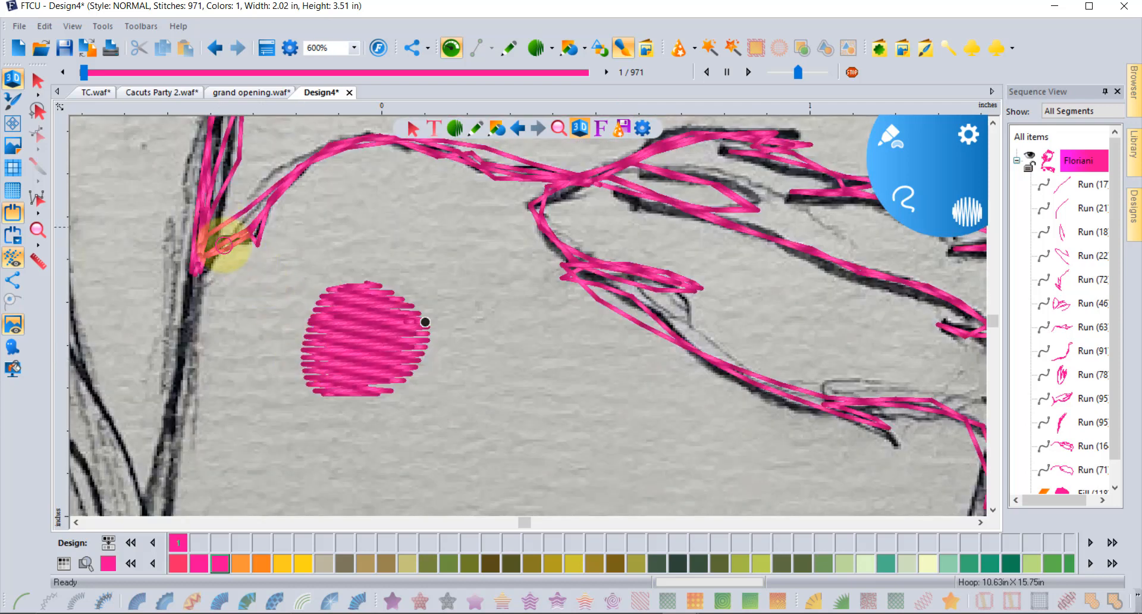
{"action": "scroll", "coordinate": [224, 230], "scroll_direction": "up", "scroll_amount": 1}
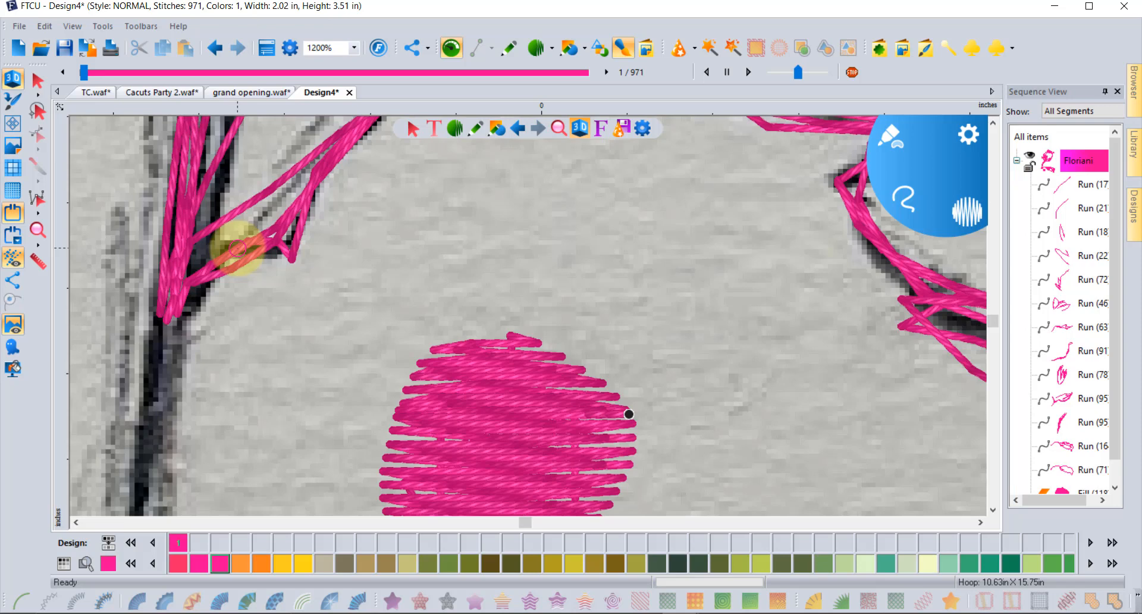
{"action": "scroll", "coordinate": [238, 248], "scroll_direction": "down", "scroll_amount": 1}
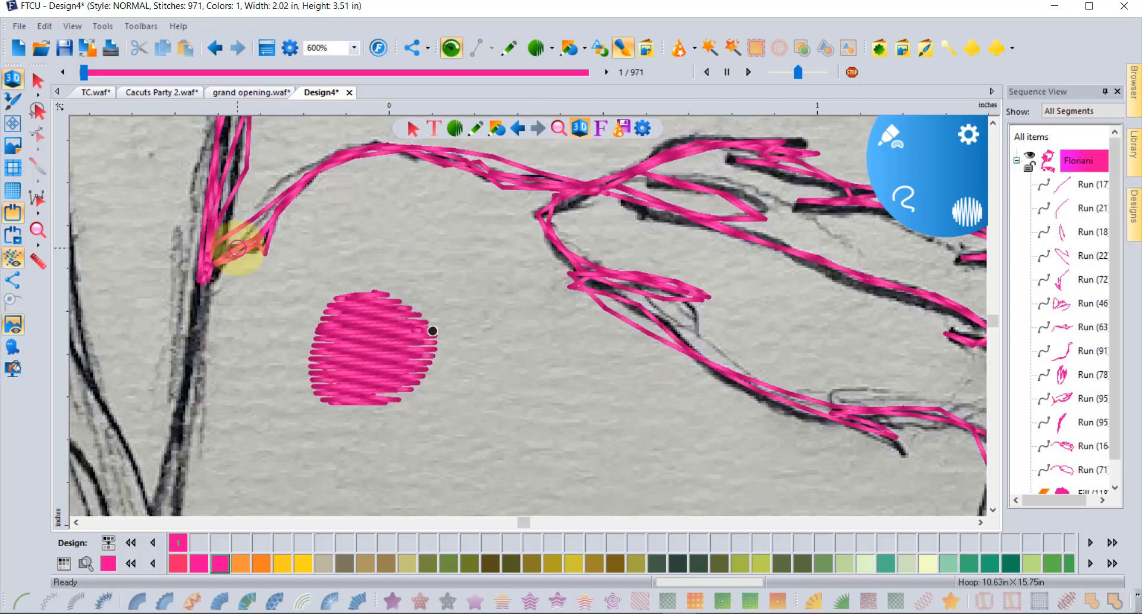
{"action": "scroll", "coordinate": [237, 248], "scroll_direction": "down", "scroll_amount": 1}
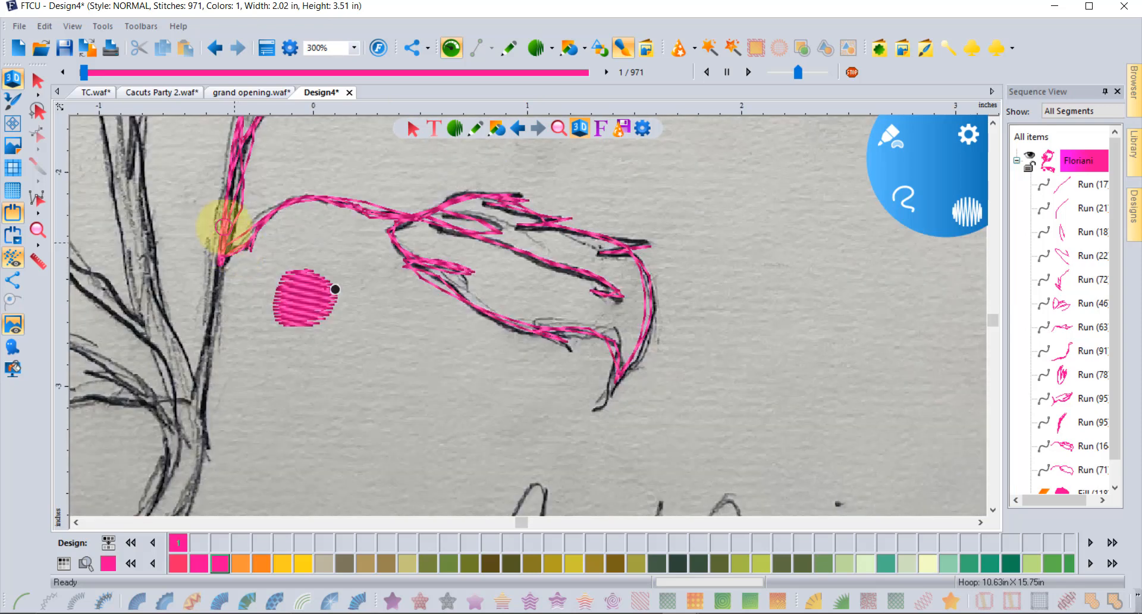
Reactivate Sketchbook with the pencil brush and trace the stem with overlapping strokes from the side stalk down to the leaf junction
{"action": "left_click", "coordinate": [38, 80]}
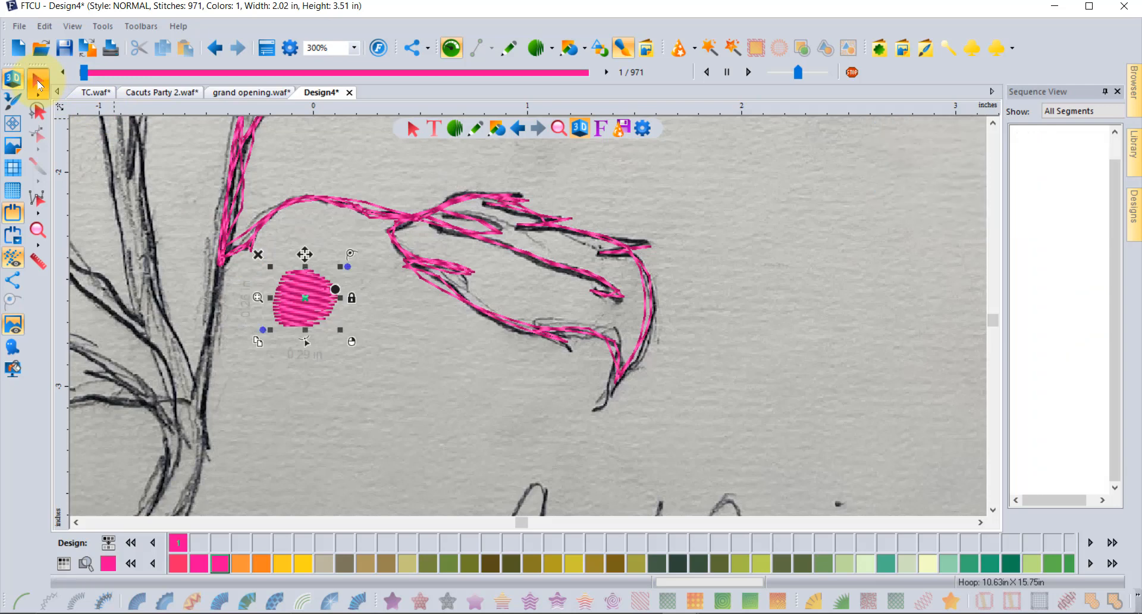
{"action": "left_click", "coordinate": [424, 341]}
{"action": "left_click", "coordinate": [619, 49]}
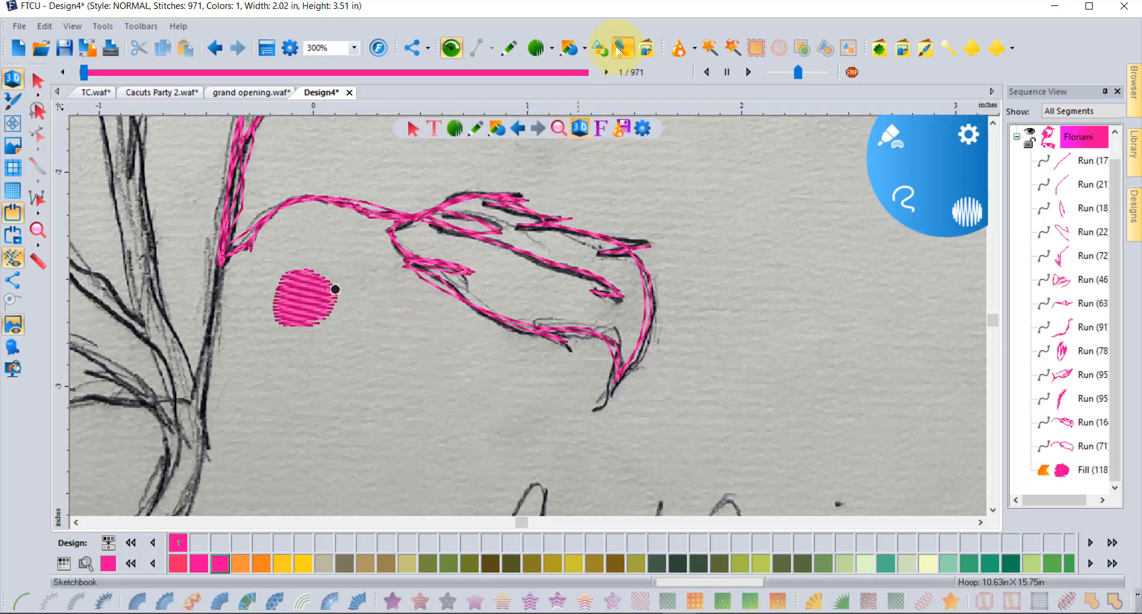
{"action": "left_click", "coordinate": [887, 138]}
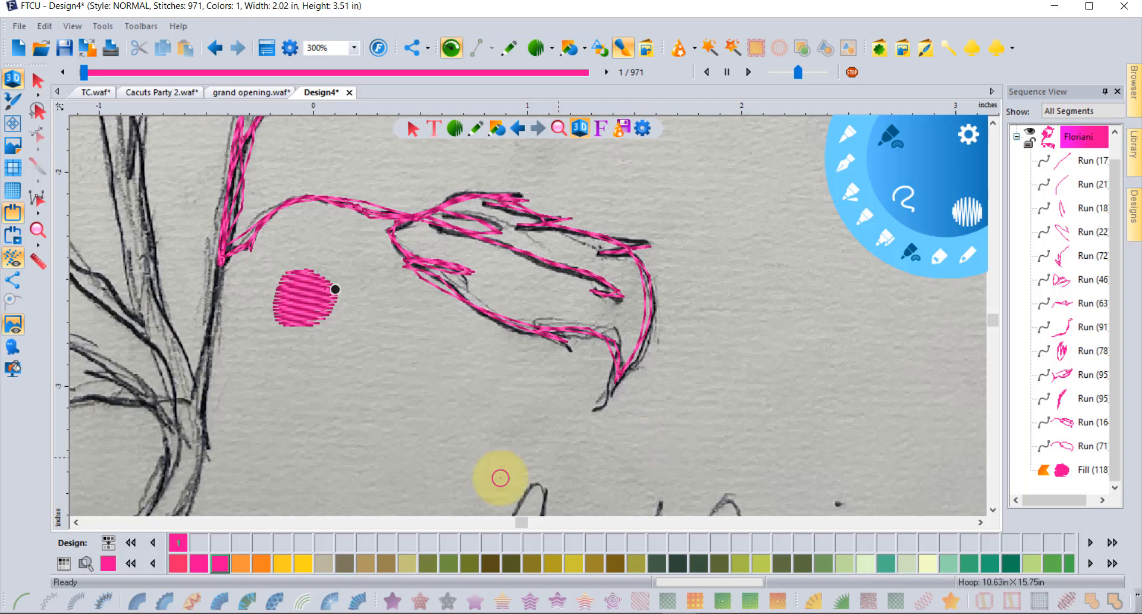
{"action": "scroll", "coordinate": [231, 347], "scroll_direction": "up", "scroll_amount": 1}
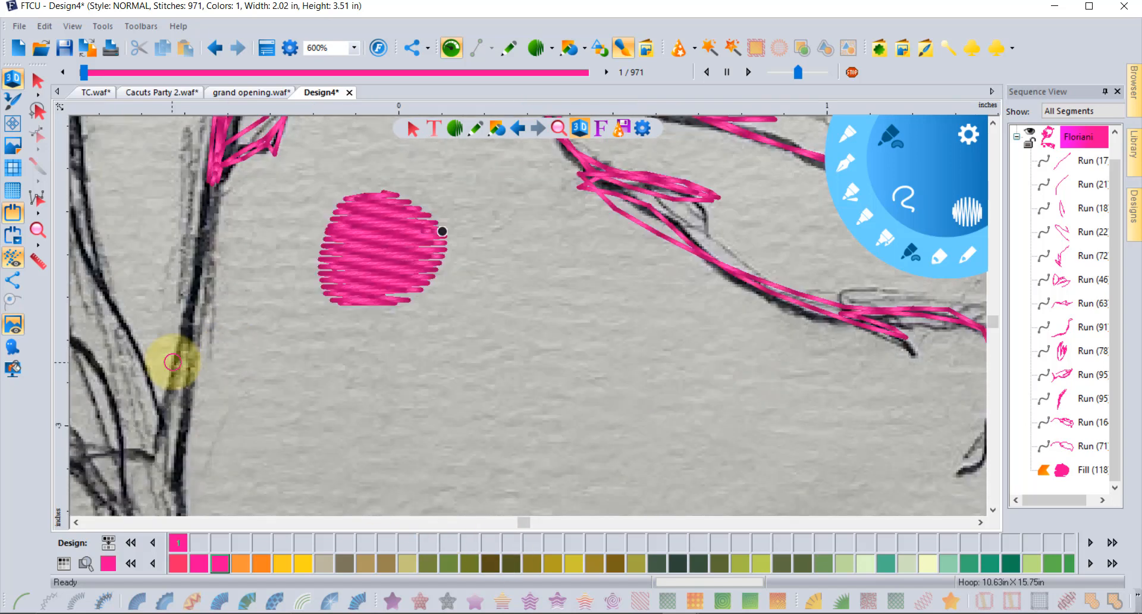
{"action": "left_click", "coordinate": [969, 256]}
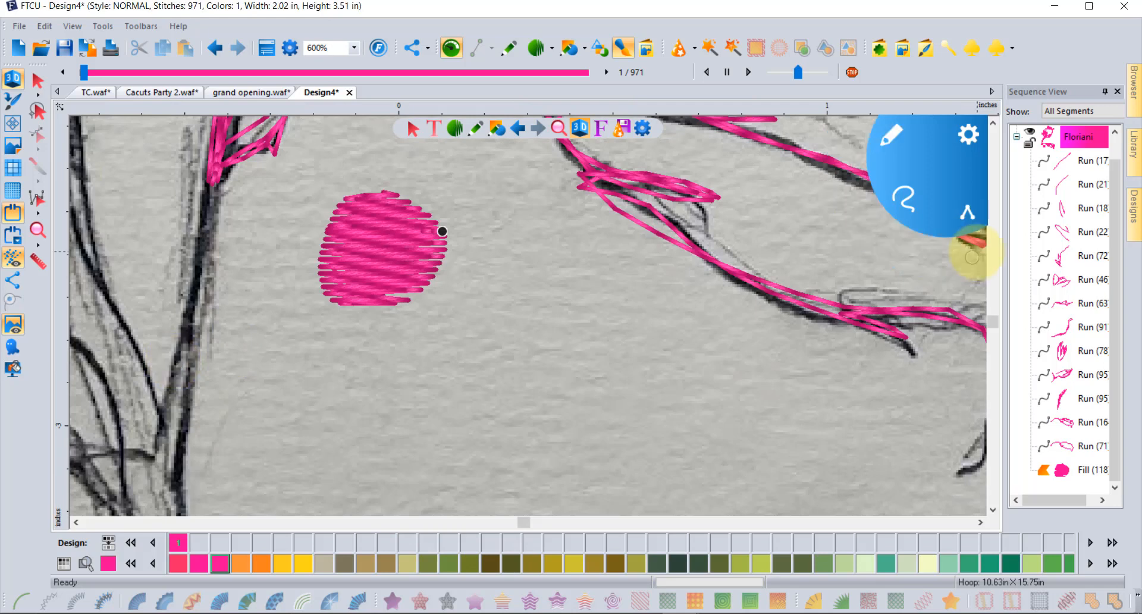
{"action": "mouse_move", "coordinate": [214, 174]}
{"action": "left_mouse_down"}
{"action": "mouse_move", "coordinate": [177, 481]}
{"action": "mouse_move", "coordinate": [199, 379]}
{"action": "mouse_move", "coordinate": [210, 211]}
{"action": "mouse_move", "coordinate": [184, 457]}
{"action": "mouse_move", "coordinate": [207, 199]}
{"action": "mouse_move", "coordinate": [178, 459]}
{"action": "mouse_move", "coordinate": [201, 239]}
{"action": "mouse_move", "coordinate": [199, 391]}
{"action": "mouse_move", "coordinate": [212, 224]}
{"action": "mouse_move", "coordinate": [185, 421]}
{"action": "mouse_move", "coordinate": [199, 271]}
{"action": "mouse_move", "coordinate": [164, 443]}
{"action": "mouse_move", "coordinate": [229, 183]}
{"action": "mouse_move", "coordinate": [182, 441]}
{"action": "mouse_move", "coordinate": [193, 220]}
{"action": "mouse_move", "coordinate": [202, 184]}
{"action": "mouse_move", "coordinate": [184, 470]}
{"action": "left_mouse_up"}
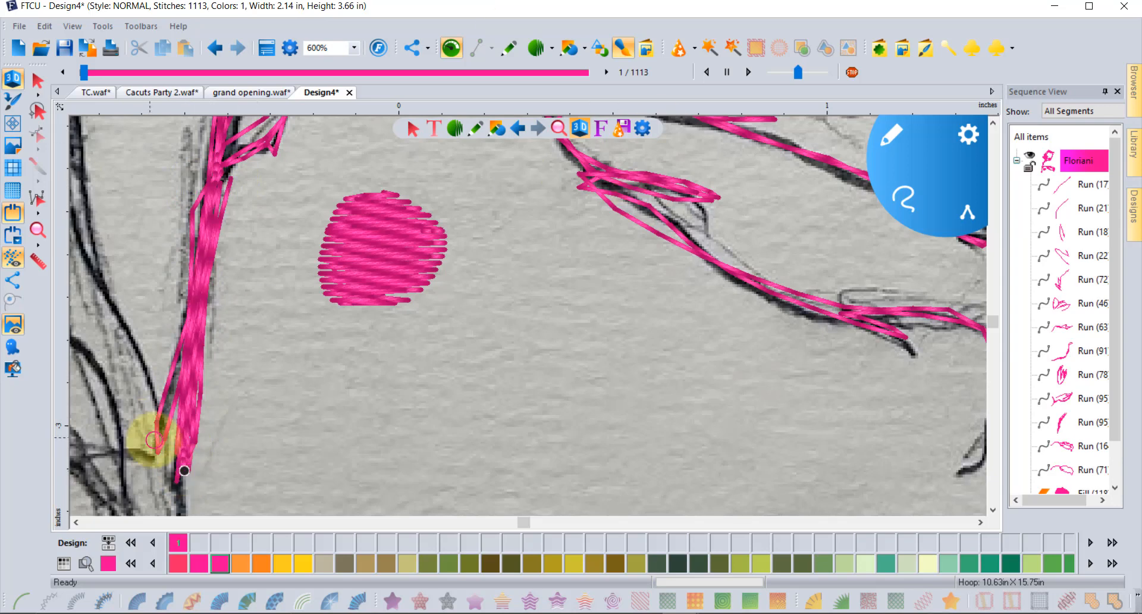
Draw a slightly wavy line about 0.7 in long in the blank area below the fill patch, retracing it back over itself
{"action": "scroll", "coordinate": [202, 277], "scroll_direction": "up", "scroll_amount": 2}
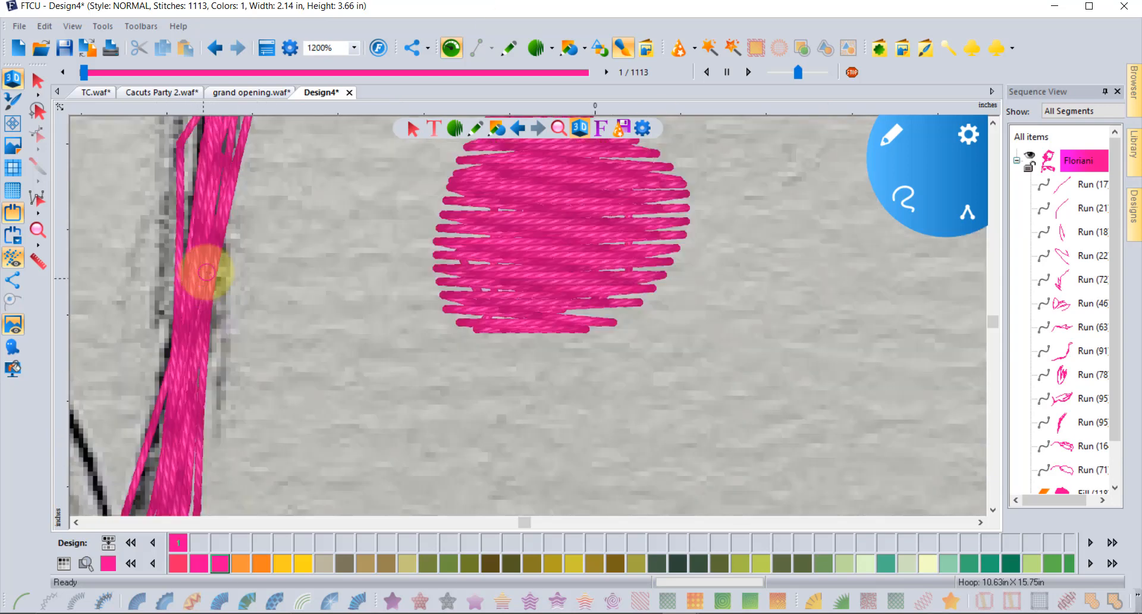
{"action": "scroll", "coordinate": [217, 237], "scroll_direction": "down", "scroll_amount": 2}
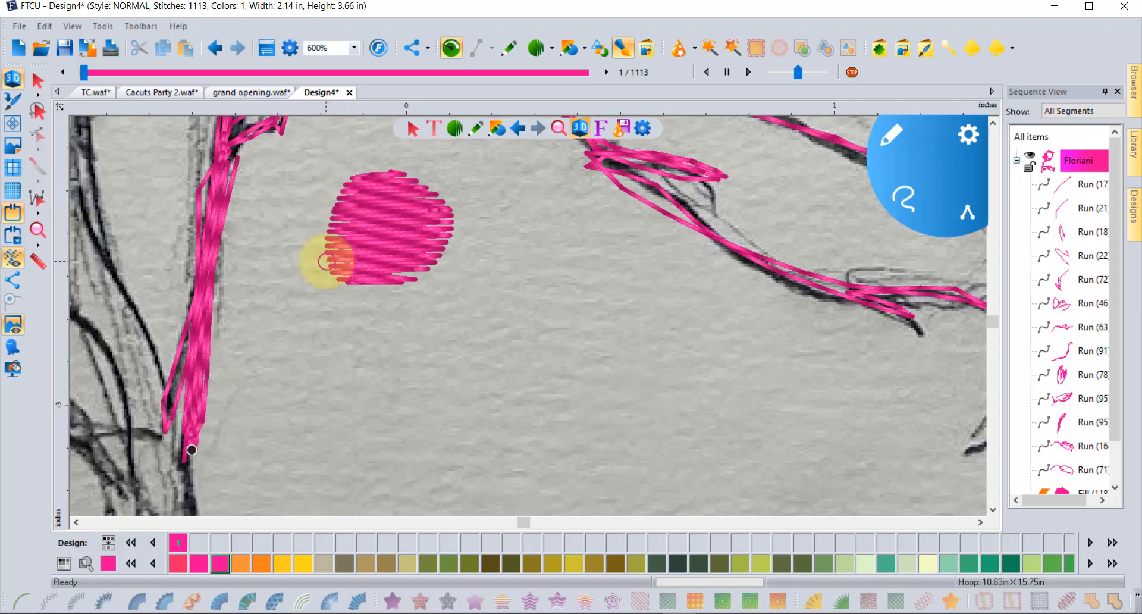
{"action": "scroll", "coordinate": [326, 261], "scroll_direction": "up", "scroll_amount": 2}
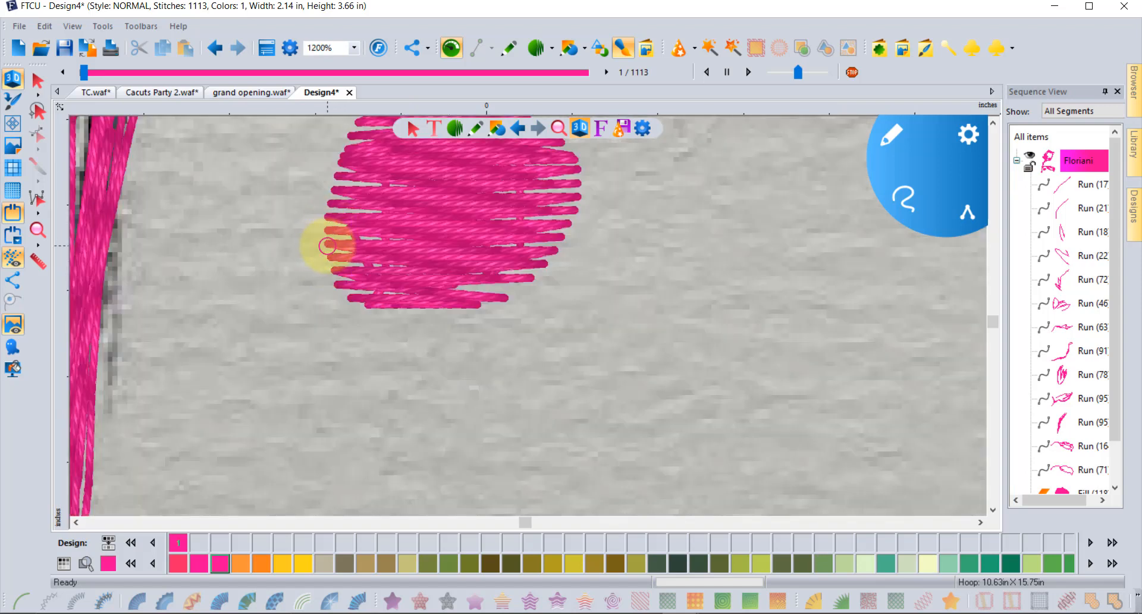
{"action": "scroll", "coordinate": [326, 245], "scroll_direction": "down", "scroll_amount": 2}
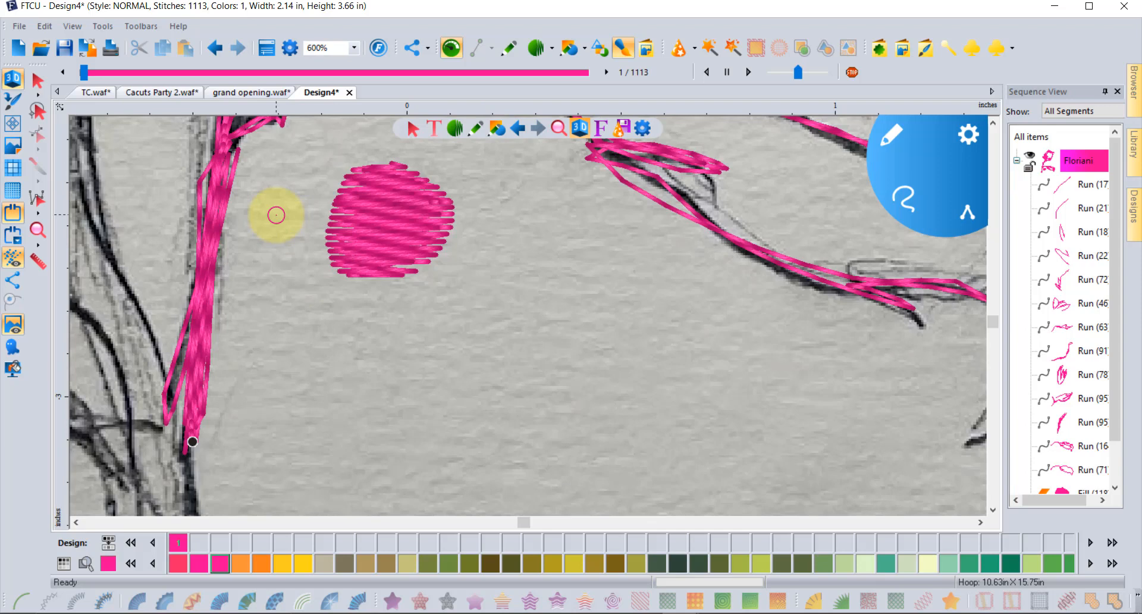
{"action": "mouse_move", "coordinate": [316, 356]}
{"action": "left_mouse_down"}
{"action": "mouse_move", "coordinate": [341, 339]}
{"action": "mouse_move", "coordinate": [585, 340]}
{"action": "mouse_move", "coordinate": [327, 345]}
{"action": "left_mouse_up"}
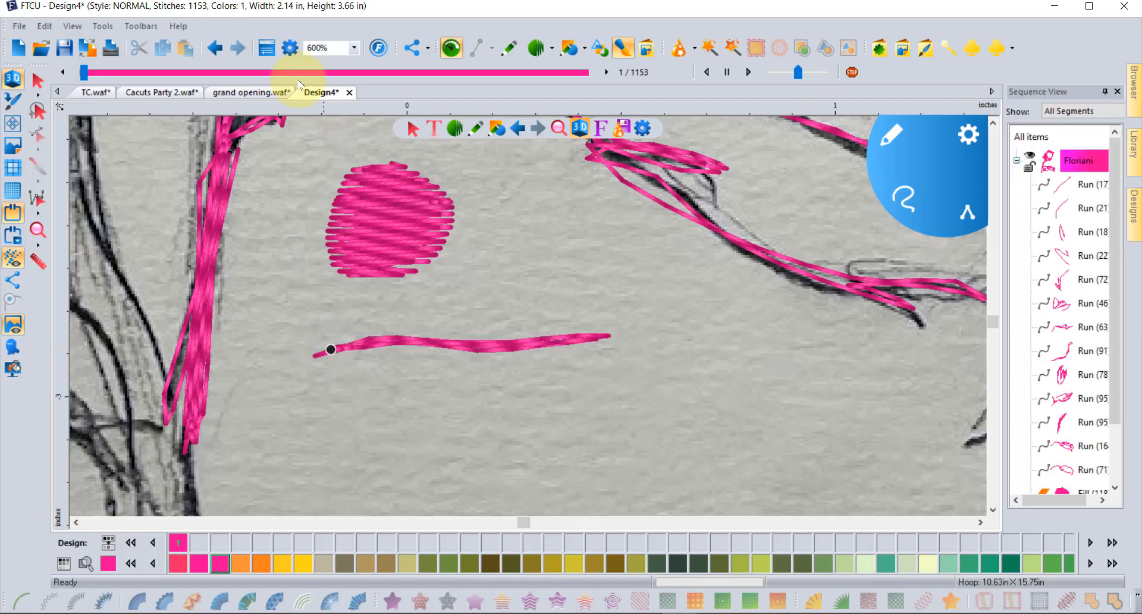
{"action": "scroll", "coordinate": [459, 380], "scroll_direction": "up", "scroll_amount": 1}
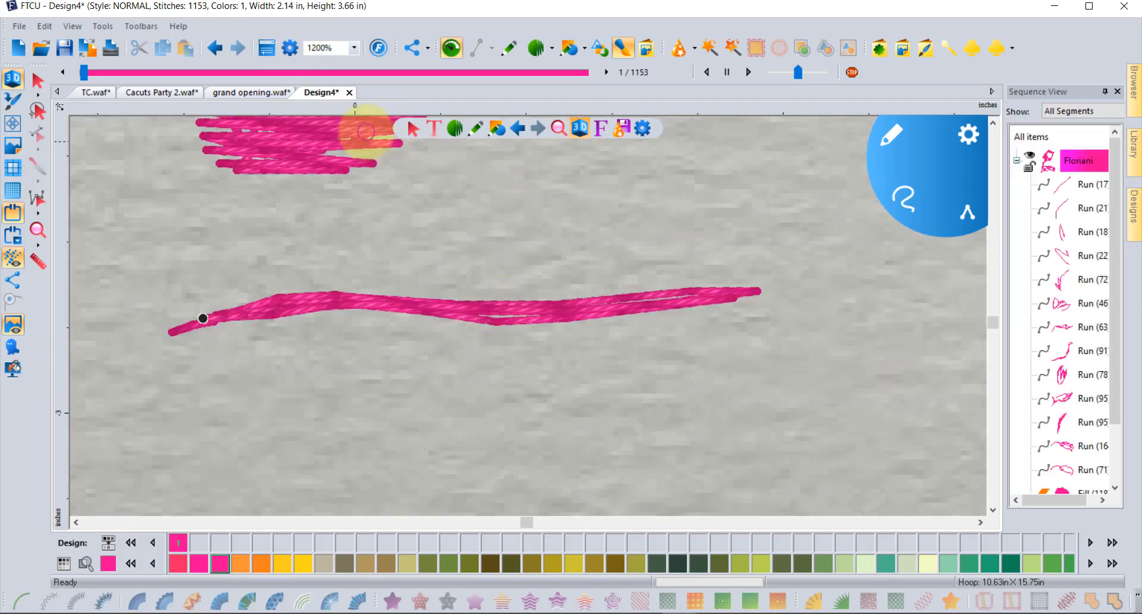
{"action": "scroll", "coordinate": [246, 166], "scroll_direction": "down", "scroll_amount": 2}
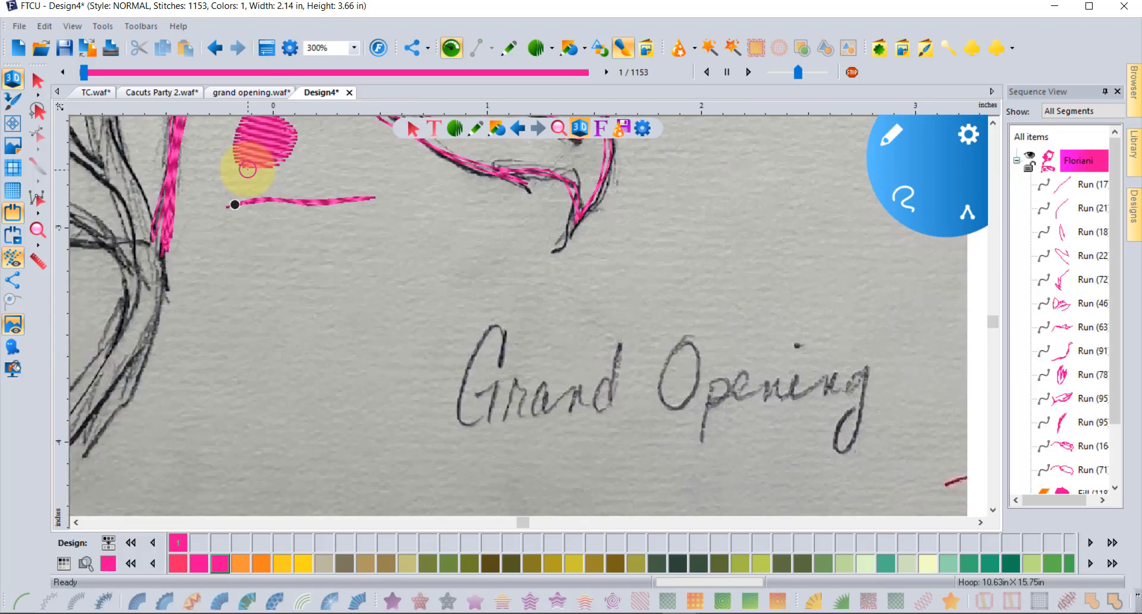
Trace the handwritten word "Grand" with the Sketchbook run brush in one continuous stroke, doubling back along the letters to the start
{"action": "scroll", "coordinate": [248, 168], "scroll_direction": "down", "scroll_amount": 1}
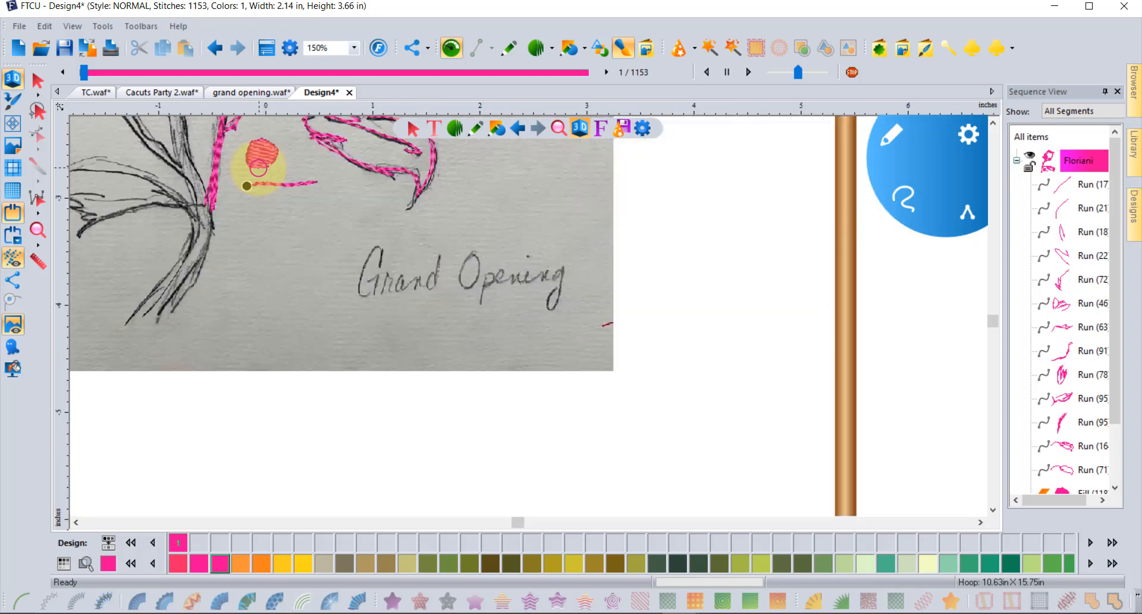
{"action": "scroll", "coordinate": [407, 249], "scroll_direction": "up", "scroll_amount": 2}
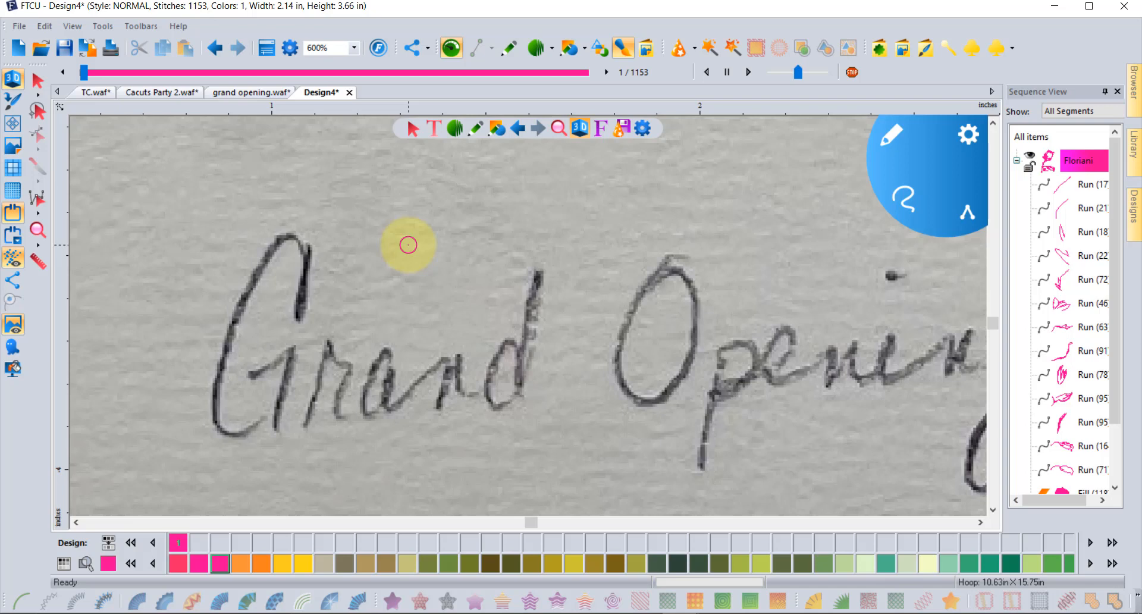
{"action": "mouse_move", "coordinate": [300, 316]}
{"action": "left_mouse_down"}
{"action": "mouse_move", "coordinate": [310, 269]}
{"action": "mouse_move", "coordinate": [291, 237]}
{"action": "mouse_move", "coordinate": [265, 251]}
{"action": "mouse_move", "coordinate": [226, 339]}
{"action": "mouse_move", "coordinate": [221, 423]}
{"action": "mouse_move", "coordinate": [236, 434]}
{"action": "mouse_move", "coordinate": [276, 414]}
{"action": "mouse_move", "coordinate": [290, 349]}
{"action": "mouse_move", "coordinate": [274, 436]}
{"action": "mouse_move", "coordinate": [312, 429]}
{"action": "mouse_move", "coordinate": [322, 346]}
{"action": "mouse_move", "coordinate": [347, 361]}
{"action": "mouse_move", "coordinate": [334, 408]}
{"action": "mouse_move", "coordinate": [354, 421]}
{"action": "mouse_move", "coordinate": [438, 366]}
{"action": "mouse_move", "coordinate": [437, 408]}
{"action": "mouse_move", "coordinate": [447, 367]}
{"action": "mouse_move", "coordinate": [463, 395]}
{"action": "mouse_move", "coordinate": [476, 392]}
{"action": "mouse_move", "coordinate": [511, 347]}
{"action": "mouse_move", "coordinate": [520, 395]}
{"action": "mouse_move", "coordinate": [532, 265]}
{"action": "mouse_move", "coordinate": [518, 400]}
{"action": "mouse_move", "coordinate": [514, 365]}
{"action": "mouse_move", "coordinate": [493, 350]}
{"action": "mouse_move", "coordinate": [486, 394]}
{"action": "mouse_move", "coordinate": [505, 404]}
{"action": "mouse_move", "coordinate": [525, 387]}
{"action": "mouse_move", "coordinate": [503, 403]}
{"action": "mouse_move", "coordinate": [488, 374]}
{"action": "mouse_move", "coordinate": [470, 391]}
{"action": "mouse_move", "coordinate": [459, 356]}
{"action": "mouse_move", "coordinate": [364, 413]}
{"action": "mouse_move", "coordinate": [364, 390]}
{"action": "mouse_move", "coordinate": [384, 403]}
{"action": "mouse_move", "coordinate": [377, 357]}
{"action": "mouse_move", "coordinate": [349, 416]}
{"action": "mouse_move", "coordinate": [321, 342]}
{"action": "mouse_move", "coordinate": [303, 431]}
{"action": "mouse_move", "coordinate": [278, 413]}
{"action": "mouse_move", "coordinate": [262, 357]}
{"action": "mouse_move", "coordinate": [241, 370]}
{"action": "mouse_move", "coordinate": [282, 376]}
{"action": "mouse_move", "coordinate": [247, 428]}
{"action": "mouse_move", "coordinate": [211, 410]}
{"action": "mouse_move", "coordinate": [239, 290]}
{"action": "mouse_move", "coordinate": [284, 235]}
{"action": "mouse_move", "coordinate": [311, 255]}
{"action": "mouse_move", "coordinate": [298, 310]}
{"action": "mouse_move", "coordinate": [307, 250]}
{"action": "mouse_move", "coordinate": [299, 315]}
{"action": "left_mouse_up"}
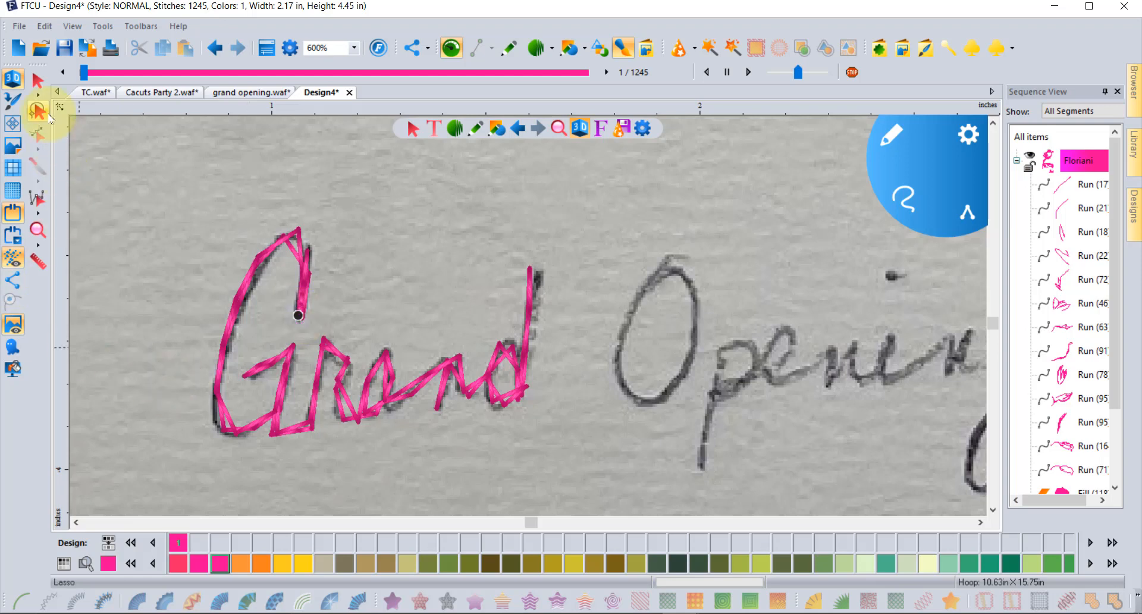
Edit the outline of the "Grand" run, moving the node at the base of the "r" to the left, and deselect it
{"action": "left_click", "coordinate": [37, 81]}
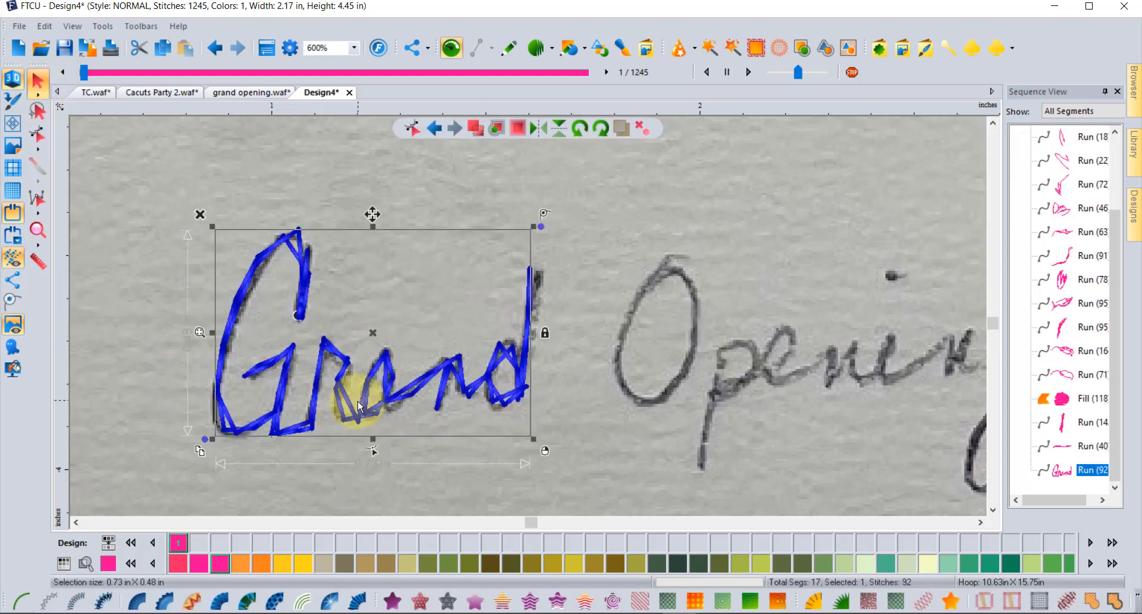
{"action": "left_click", "coordinate": [41, 138]}
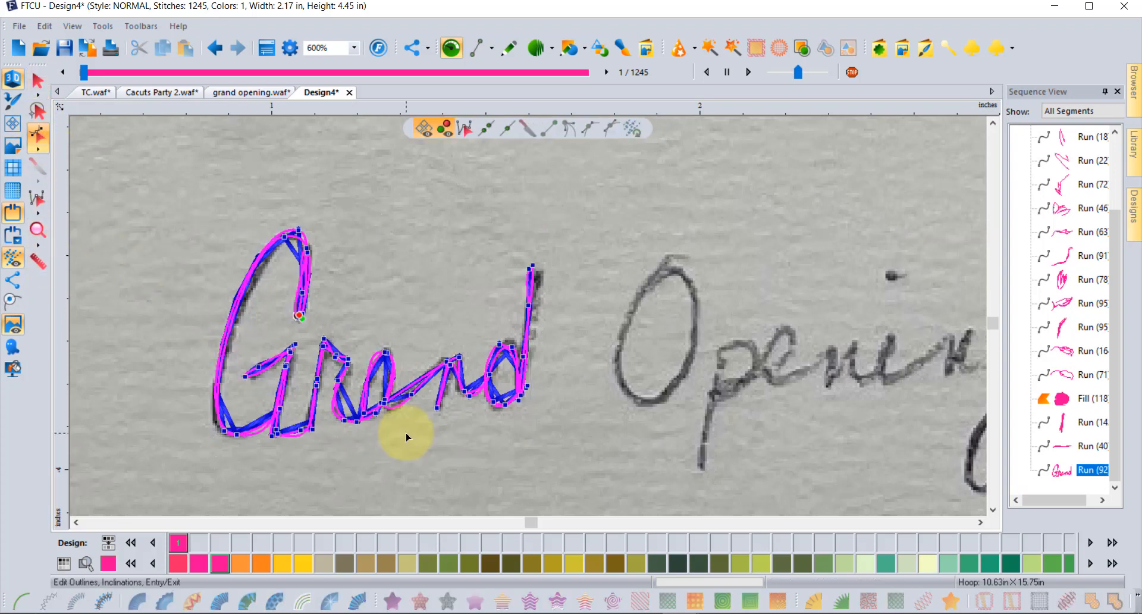
{"action": "scroll", "coordinate": [369, 416], "scroll_direction": "up", "scroll_amount": 1}
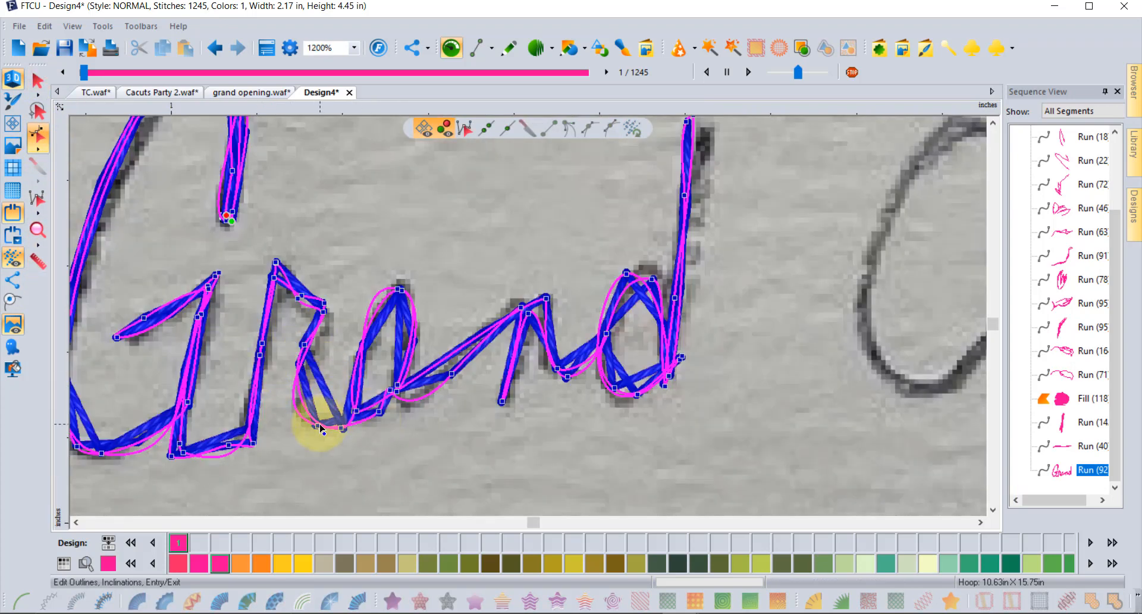
{"action": "left_click_drag", "start_coordinate": [342, 430], "coordinate": [282, 434]}
{"action": "left_click", "coordinate": [284, 497]}
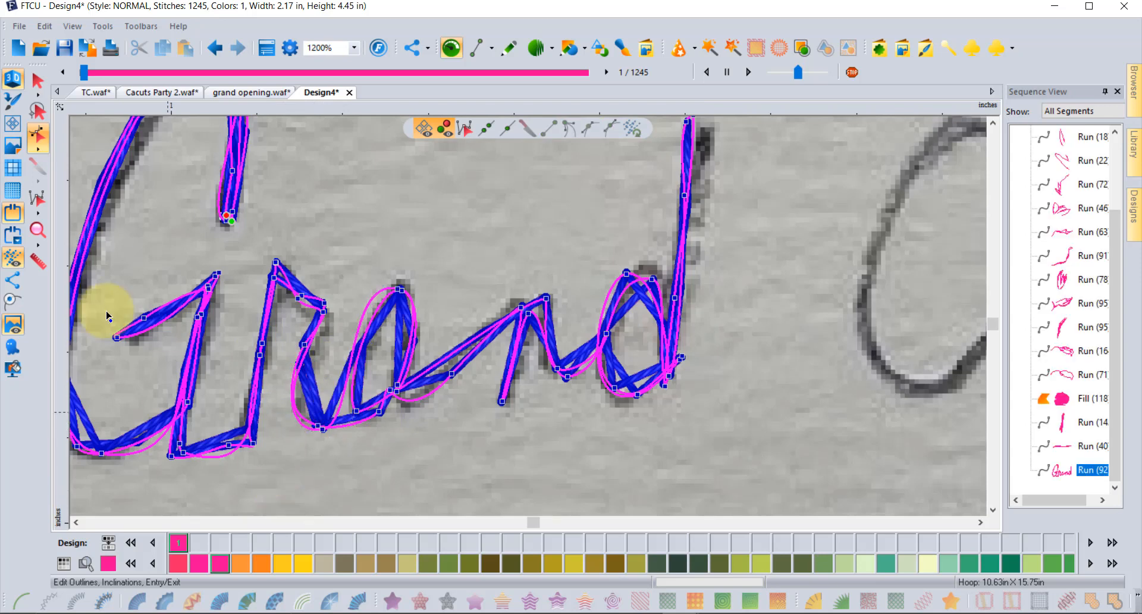
{"action": "left_click", "coordinate": [38, 83]}
{"action": "left_click", "coordinate": [392, 245]}
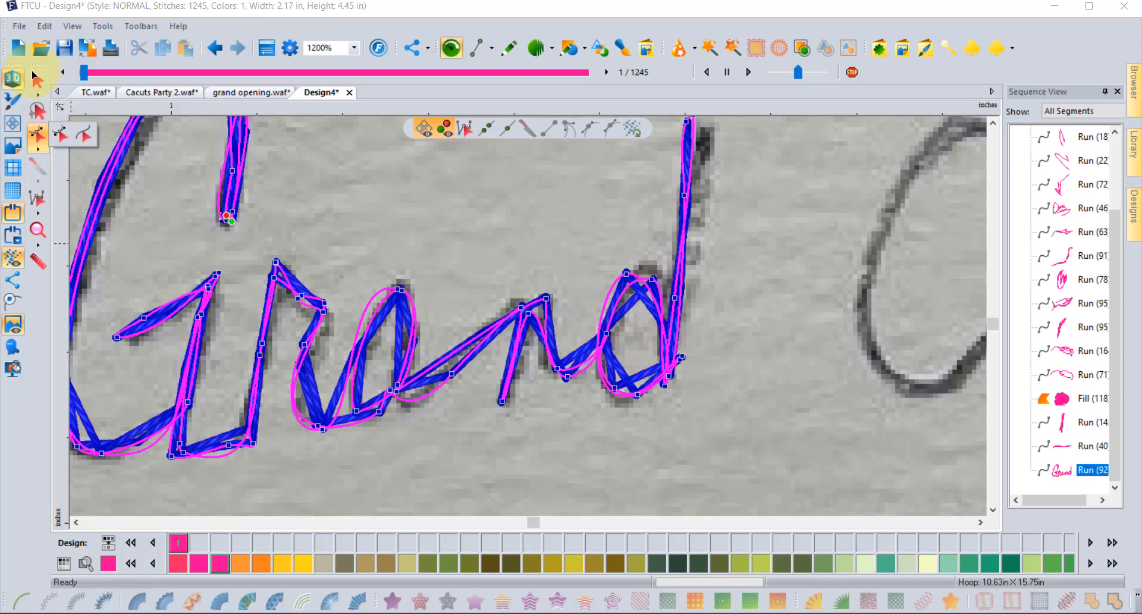
{"action": "left_click", "coordinate": [502, 227]}
Draw a freehand self-crossing run line about 7.6 in wide and 12.65 in high with Sketchbook in the blank area right of the hoop
{"action": "scroll", "coordinate": [502, 226], "scroll_direction": "down", "scroll_amount": 1}
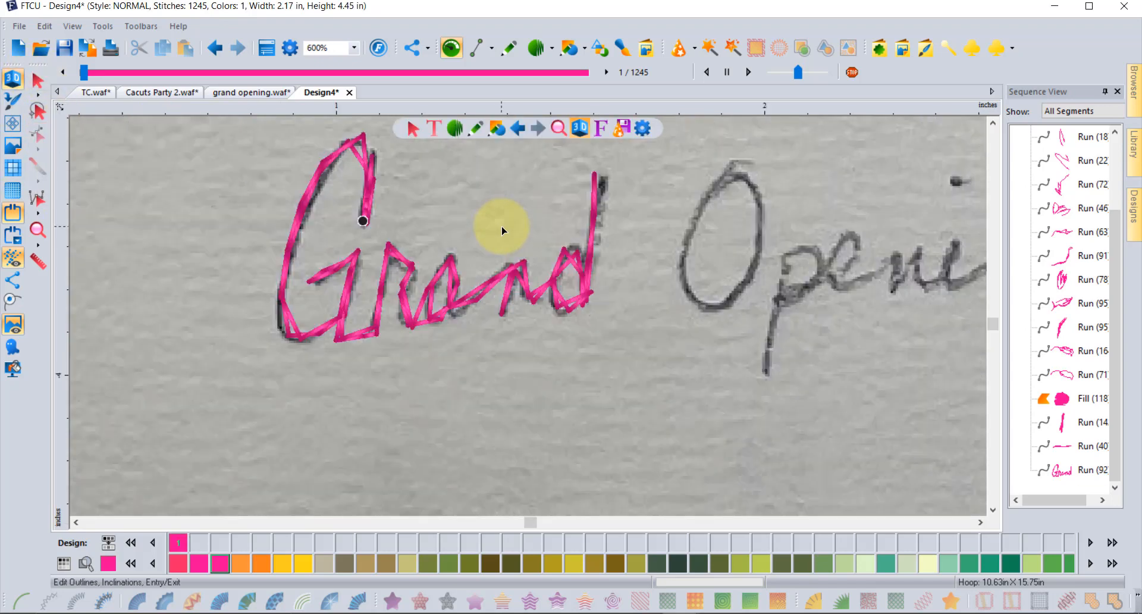
{"action": "left_click", "coordinate": [37, 229]}
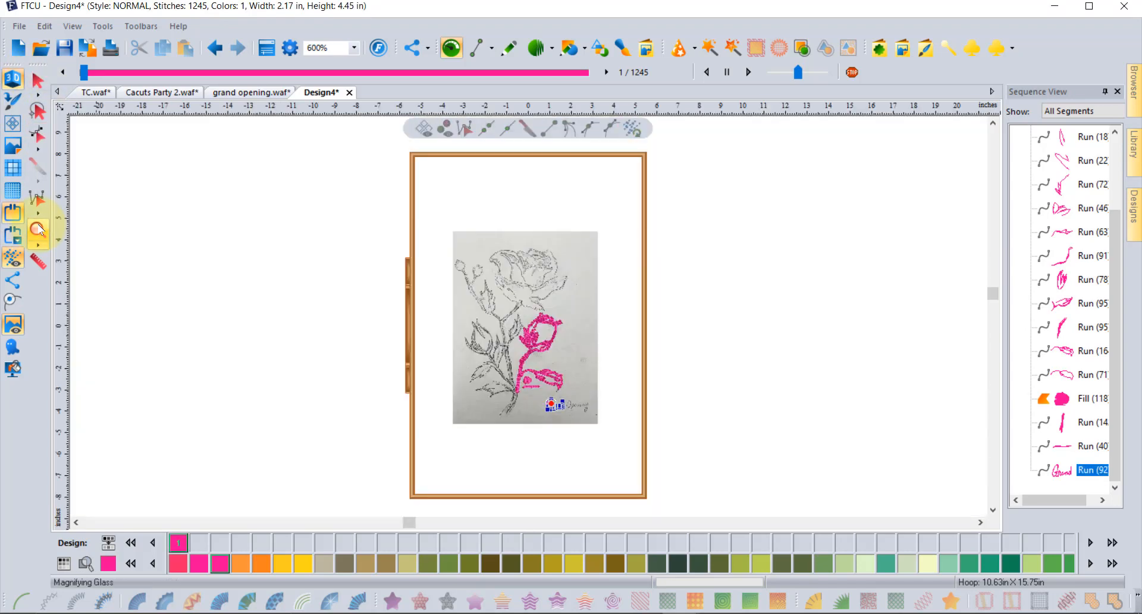
{"action": "left_click", "coordinate": [37, 78]}
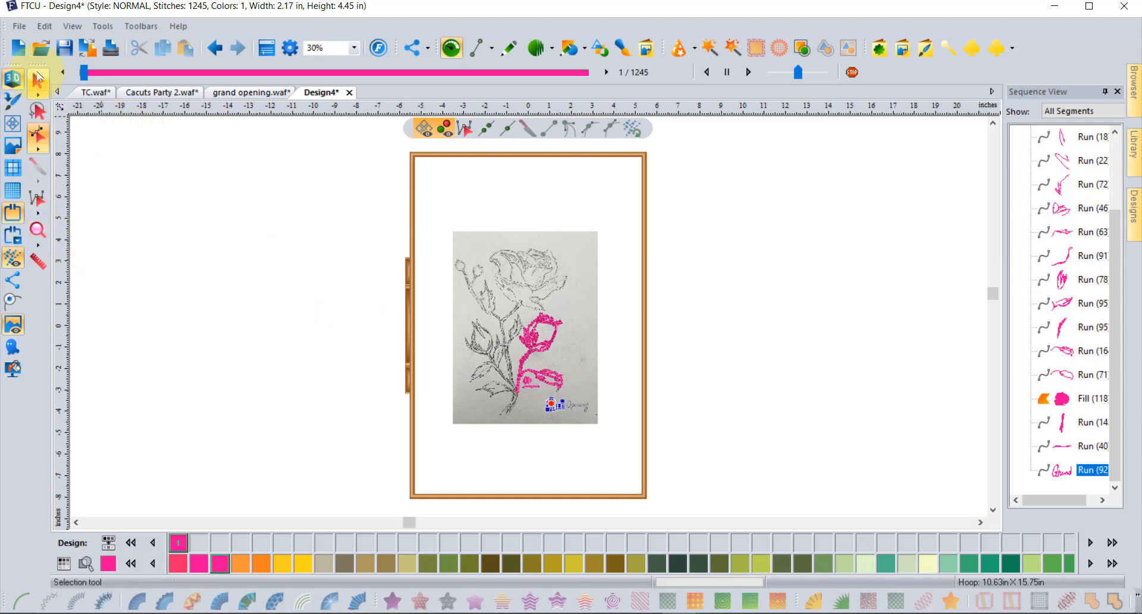
{"action": "left_click", "coordinate": [38, 85]}
{"action": "left_click", "coordinate": [332, 344]}
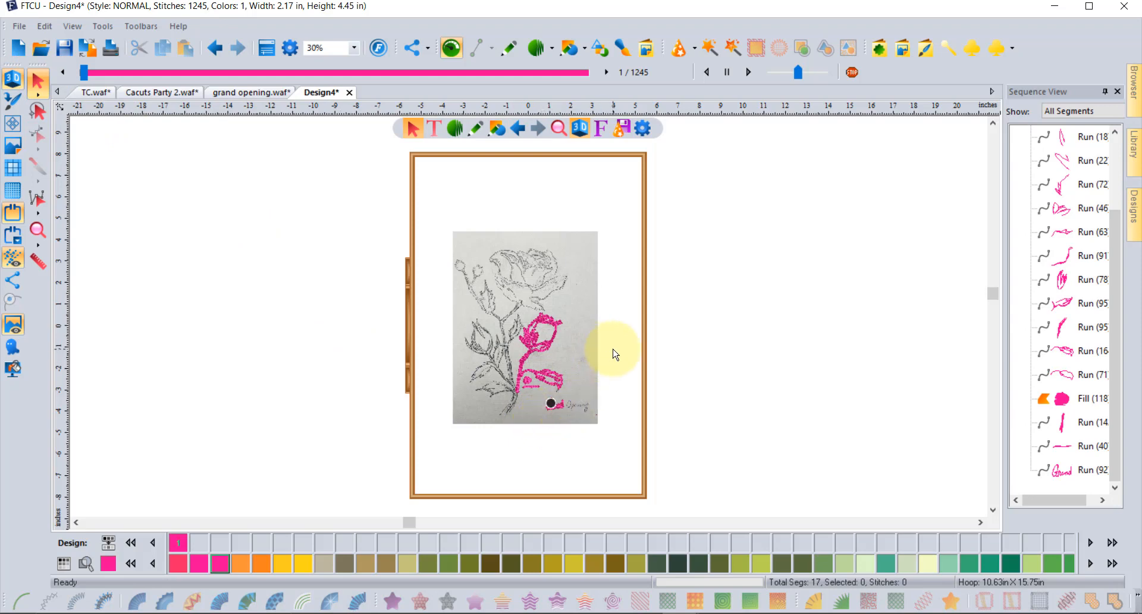
{"action": "left_click", "coordinate": [623, 47]}
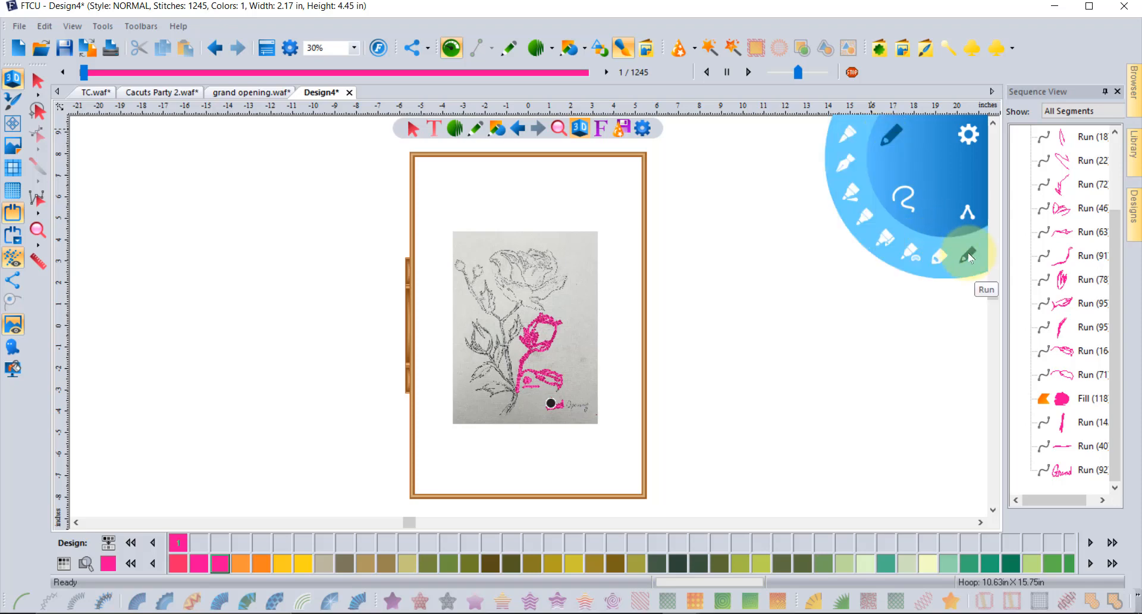
{"action": "mouse_move", "coordinate": [806, 262]}
{"action": "left_mouse_down"}
{"action": "mouse_move", "coordinate": [793, 450]}
{"action": "mouse_move", "coordinate": [903, 437]}
{"action": "mouse_move", "coordinate": [773, 207]}
{"action": "left_mouse_up"}
Select the freehand line and change its stitch type to motif run, to a standard fill, and finally to Motif Fill
{"action": "left_click", "coordinate": [38, 79]}
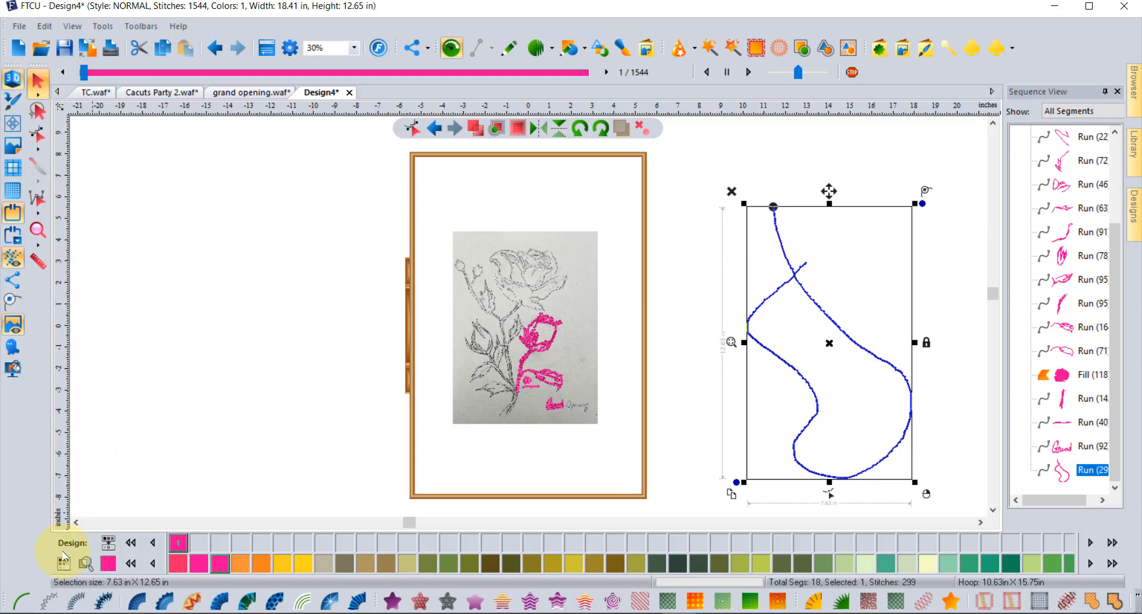
{"action": "left_click", "coordinate": [55, 598]}
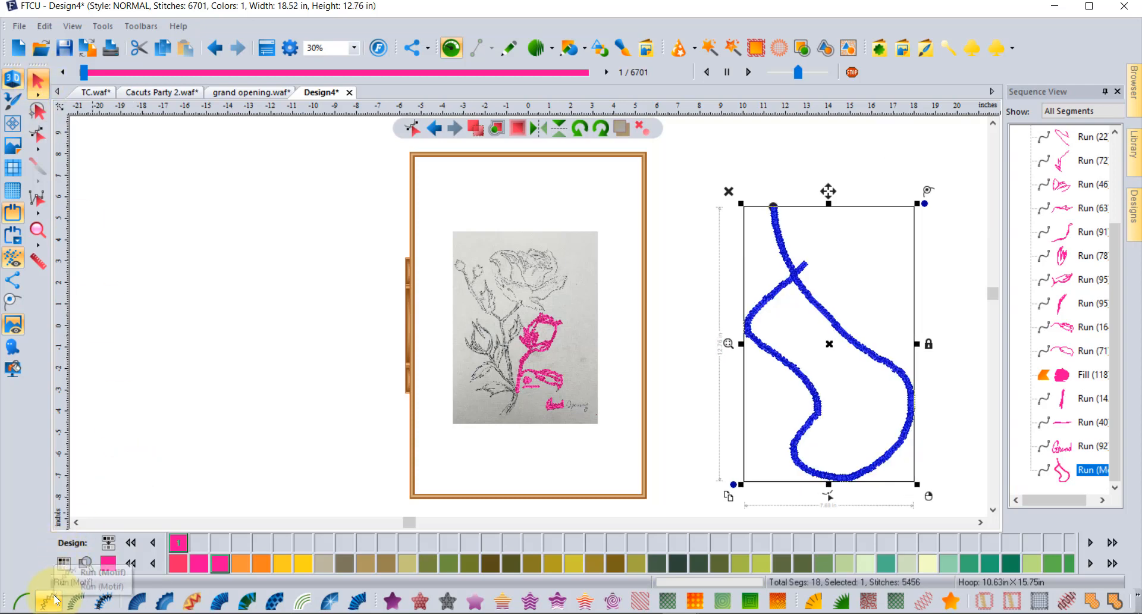
{"action": "left_click", "coordinate": [391, 602]}
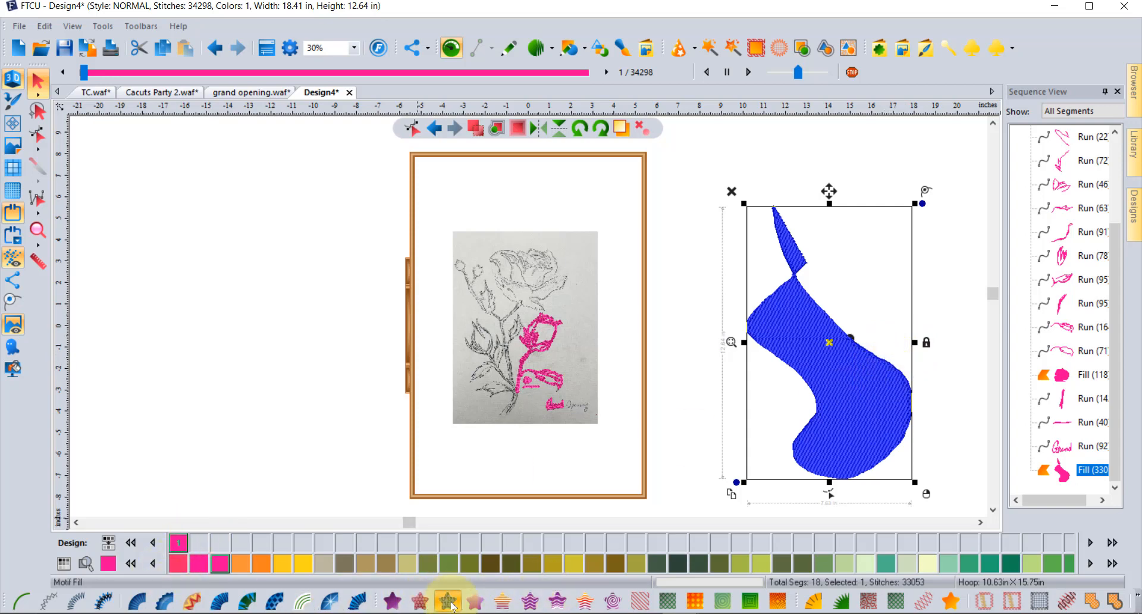
{"action": "left_click", "coordinate": [449, 601]}
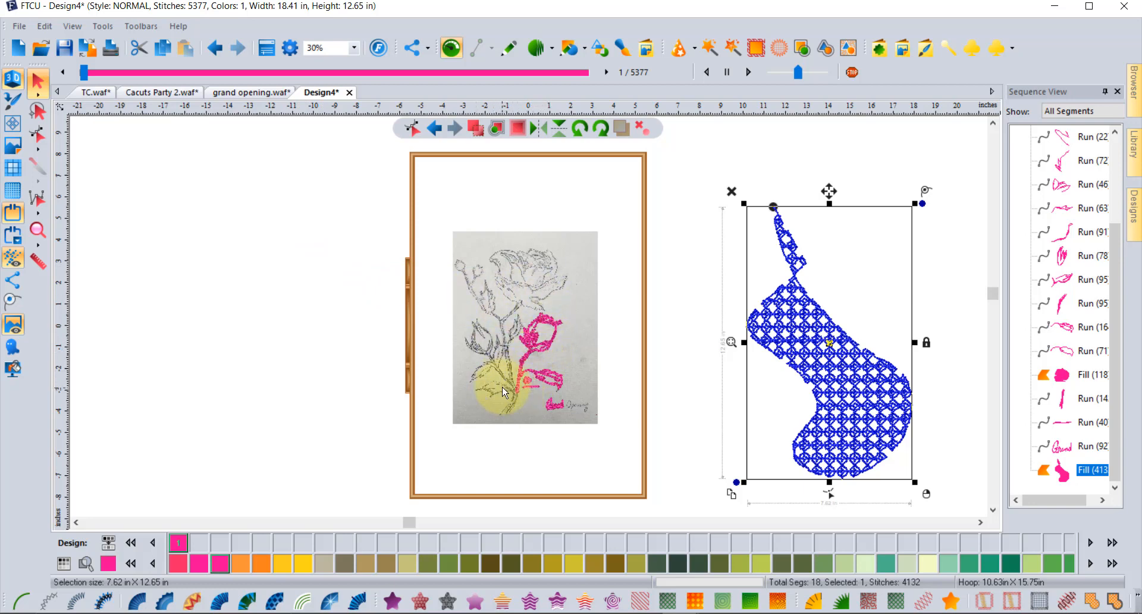
Digitize the "p" of "Opening" with the Run path tool, placing points from the foot of its stem around the bowl back to the stem
{"action": "scroll", "coordinate": [591, 413], "scroll_direction": "up", "scroll_amount": 10}
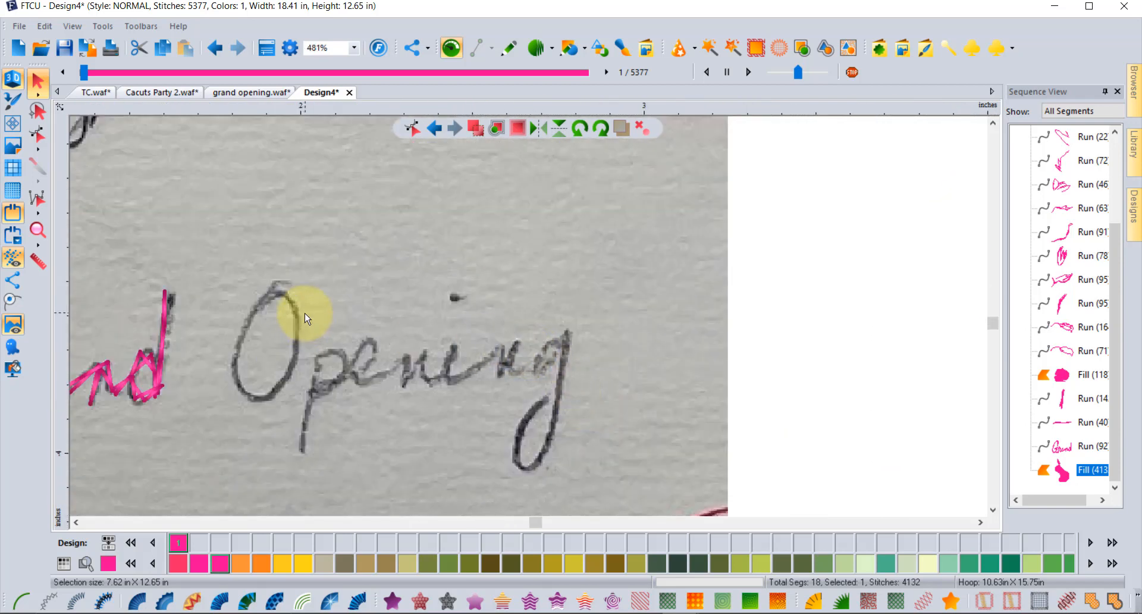
{"action": "left_click", "coordinate": [623, 48]}
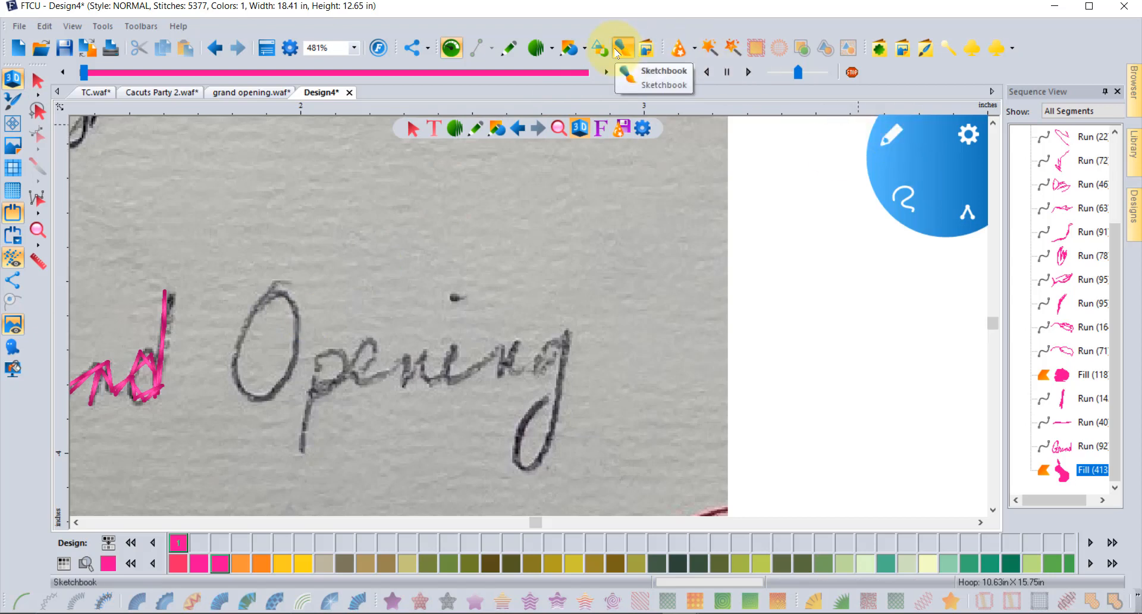
{"action": "left_click", "coordinate": [554, 52]}
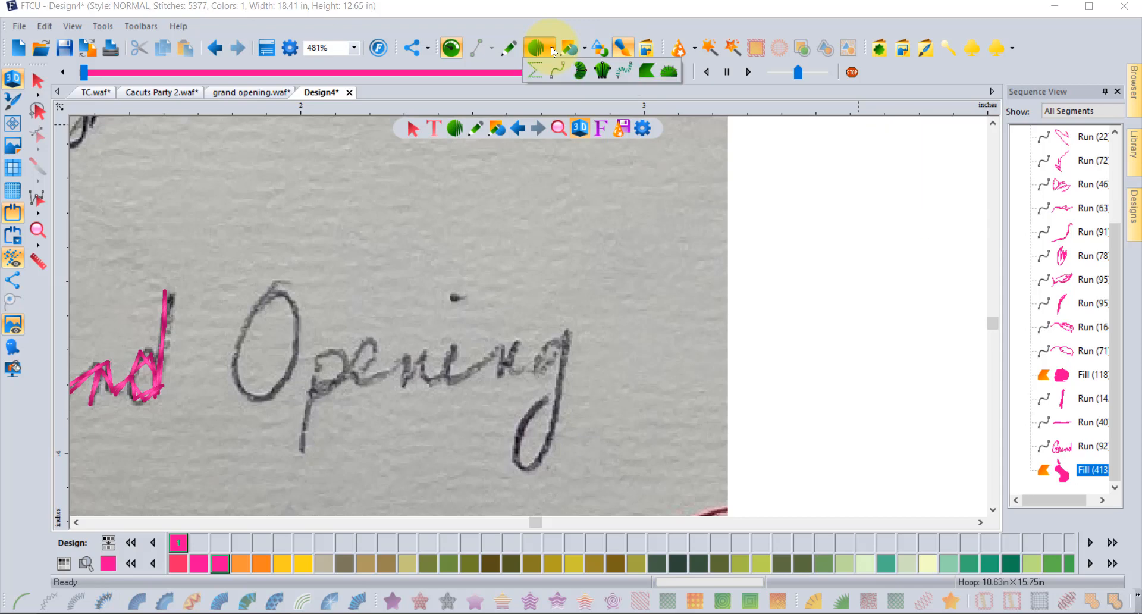
{"action": "left_click", "coordinate": [558, 72]}
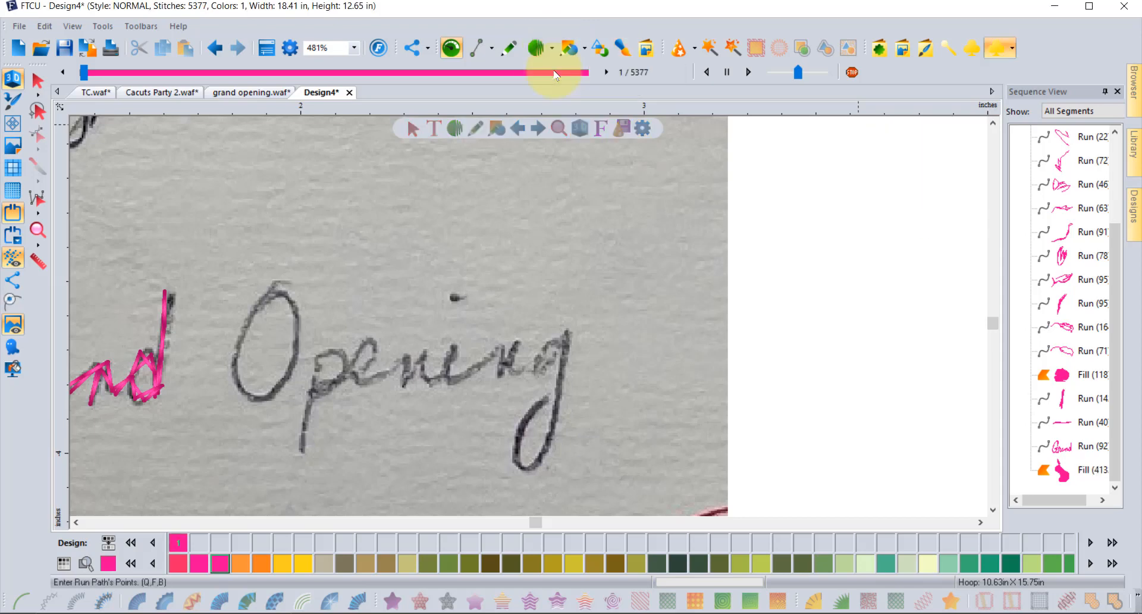
{"action": "scroll", "coordinate": [351, 400], "scroll_direction": "up", "scroll_amount": 1}
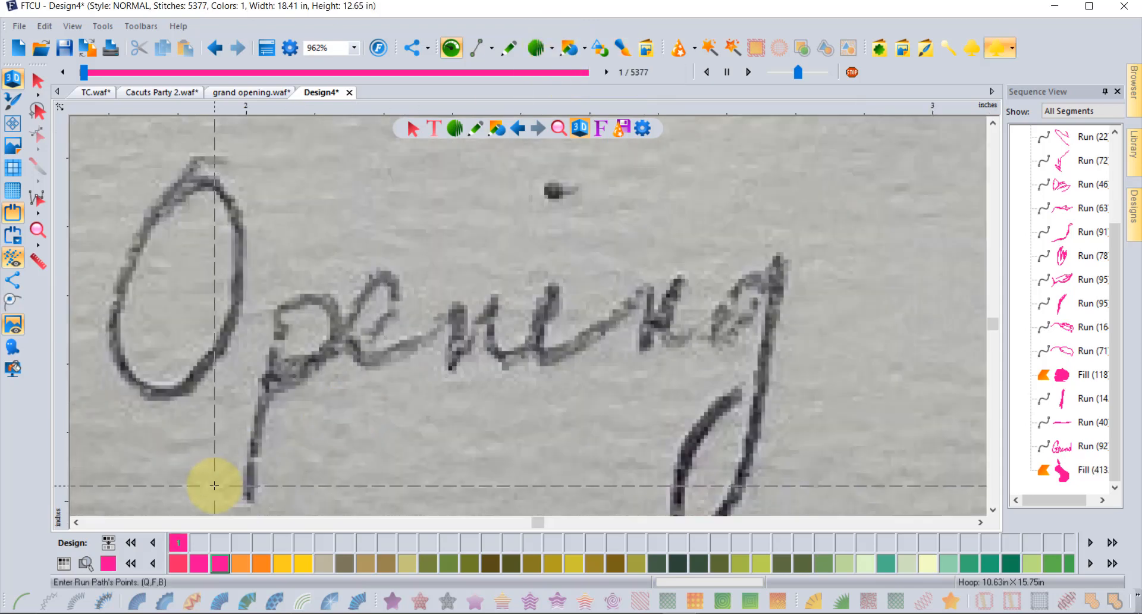
{"action": "left_click", "coordinate": [245, 495]}
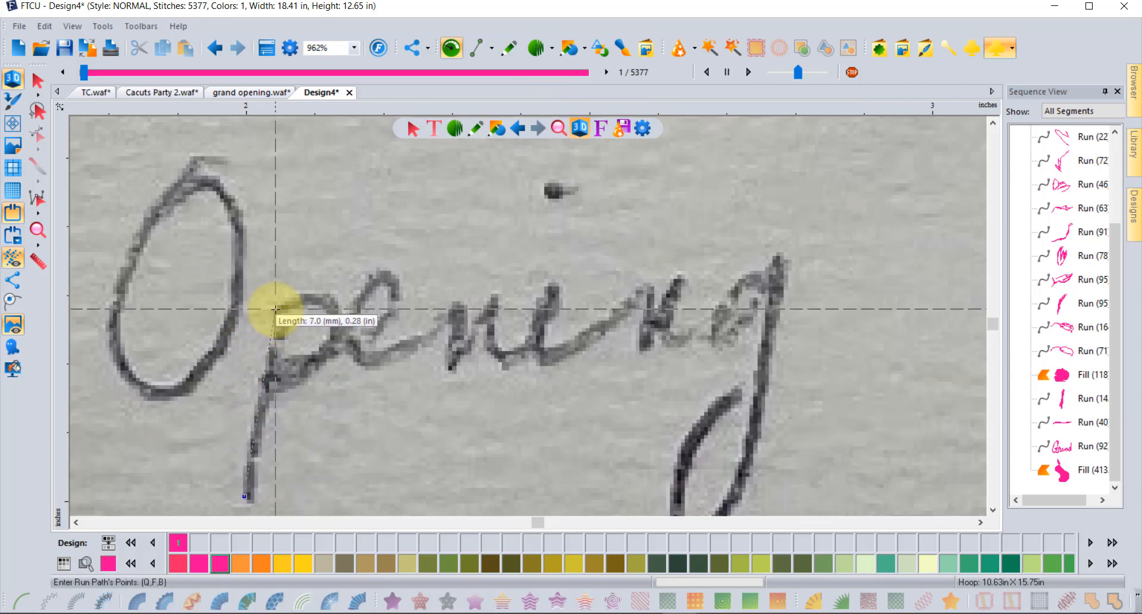
{"action": "left_click", "coordinate": [275, 309]}
{"action": "left_click", "coordinate": [318, 296]}
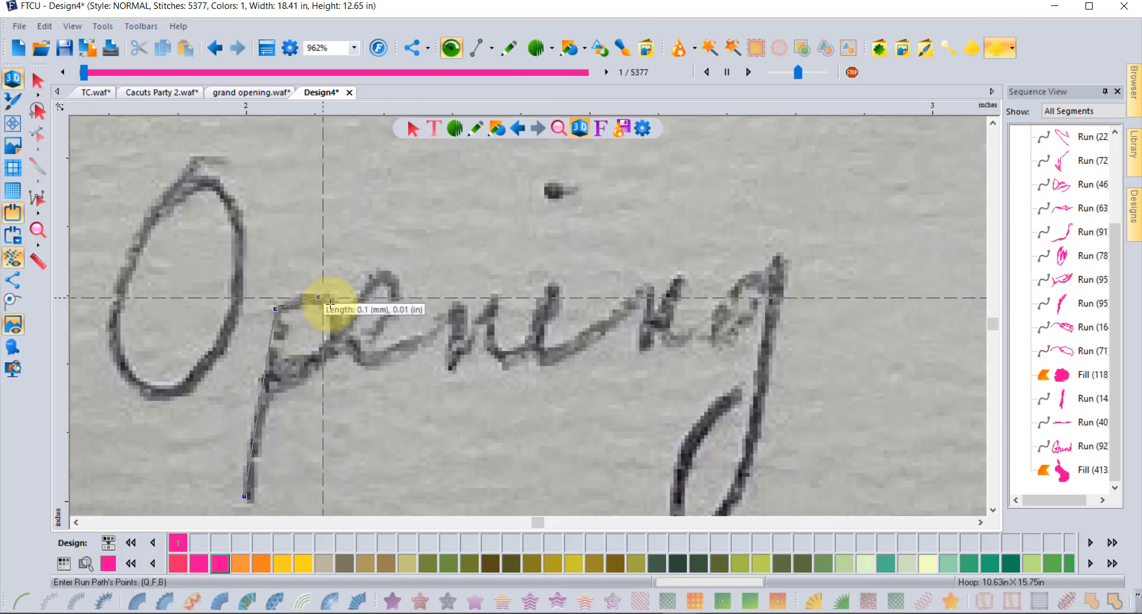
{"action": "left_click", "coordinate": [336, 316]}
{"action": "left_click", "coordinate": [326, 353]}
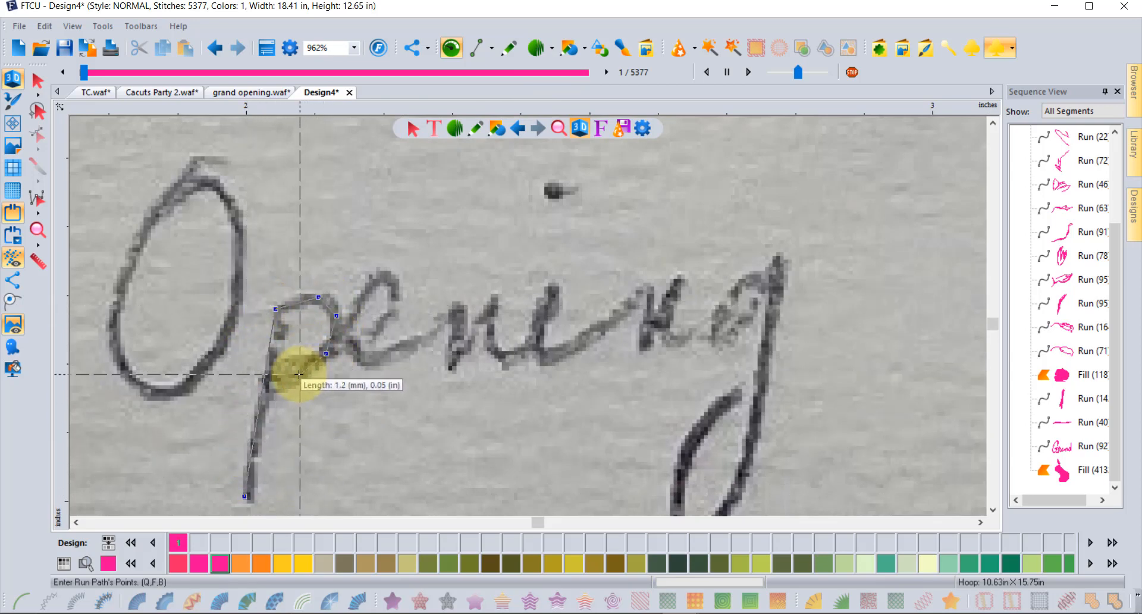
{"action": "left_click", "coordinate": [298, 374]}
{"action": "left_click", "coordinate": [261, 388]}
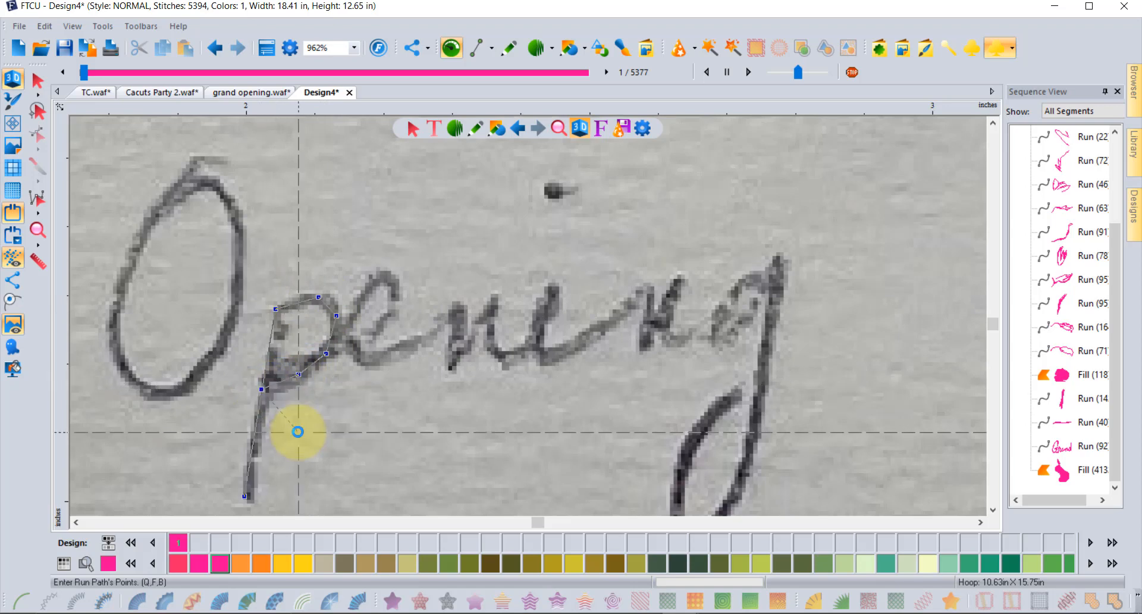
{"action": "key", "text": "Return"}
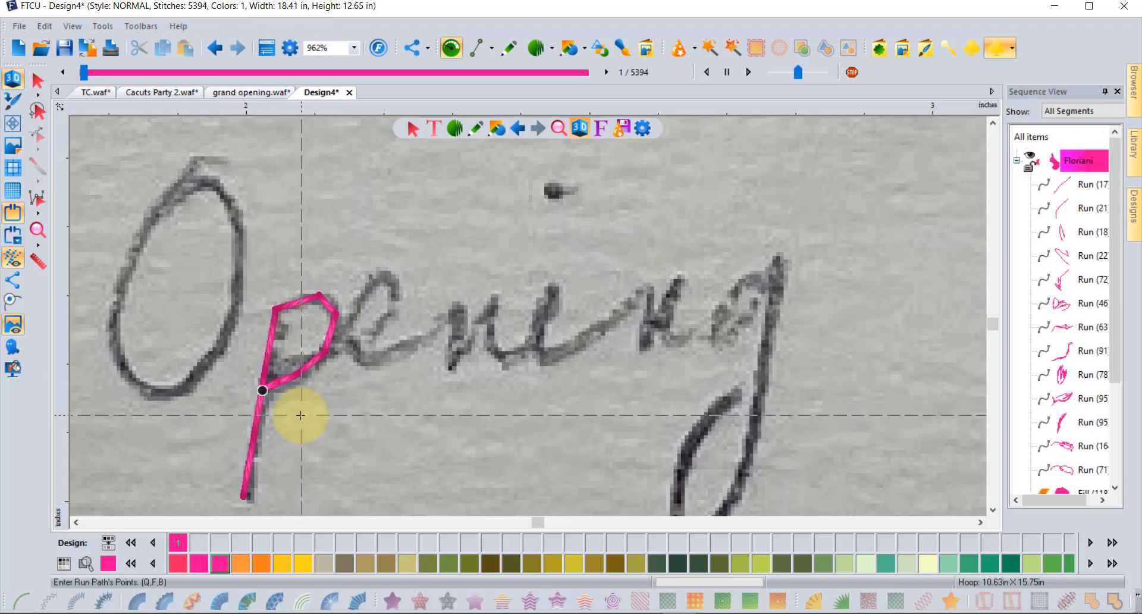
Start a new run path at the "p" stem junction, following the bowl's lower edge and placing points around the "e" to its tail
{"action": "left_click", "coordinate": [262, 390]}
{"action": "left_click", "coordinate": [290, 376]}
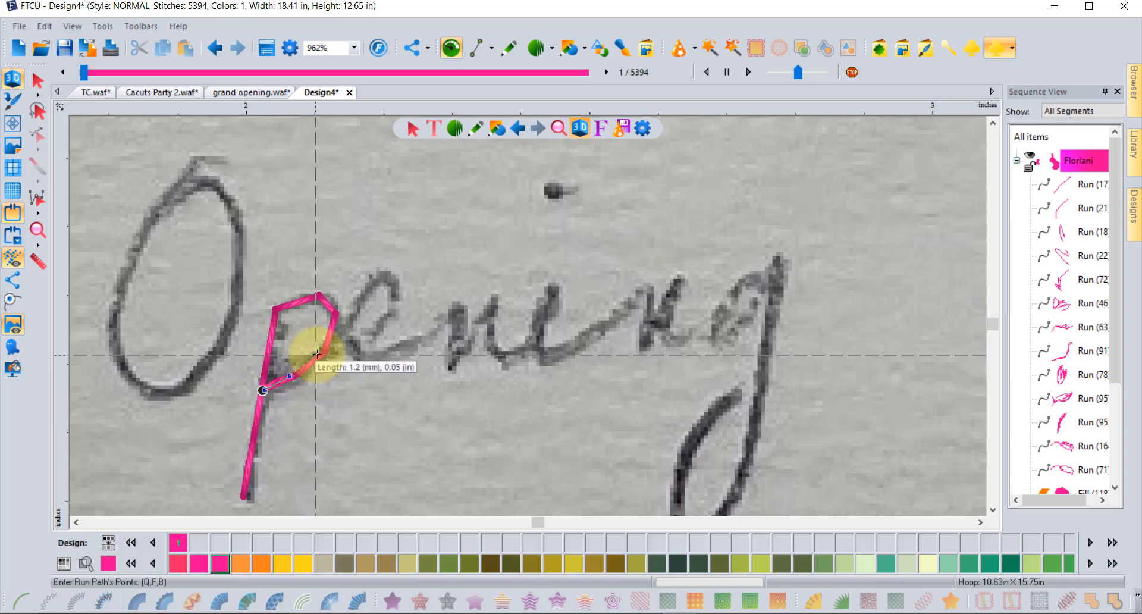
{"action": "left_click", "coordinate": [320, 353]}
{"action": "left_click", "coordinate": [344, 328]}
{"action": "left_click", "coordinate": [380, 273]}
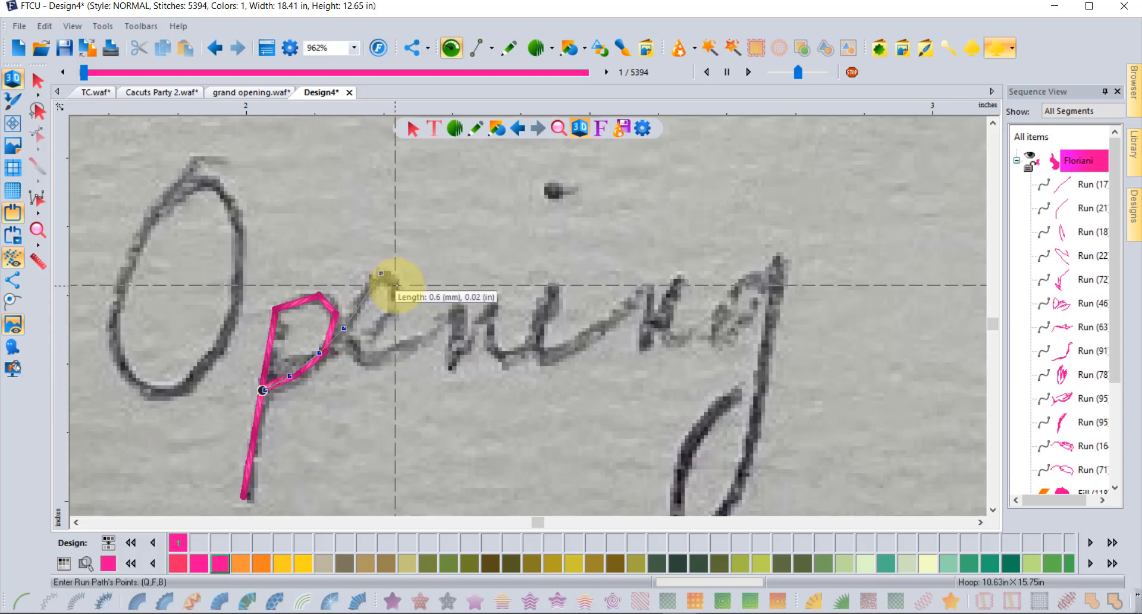
{"action": "left_click", "coordinate": [398, 286]}
{"action": "left_click", "coordinate": [382, 327]}
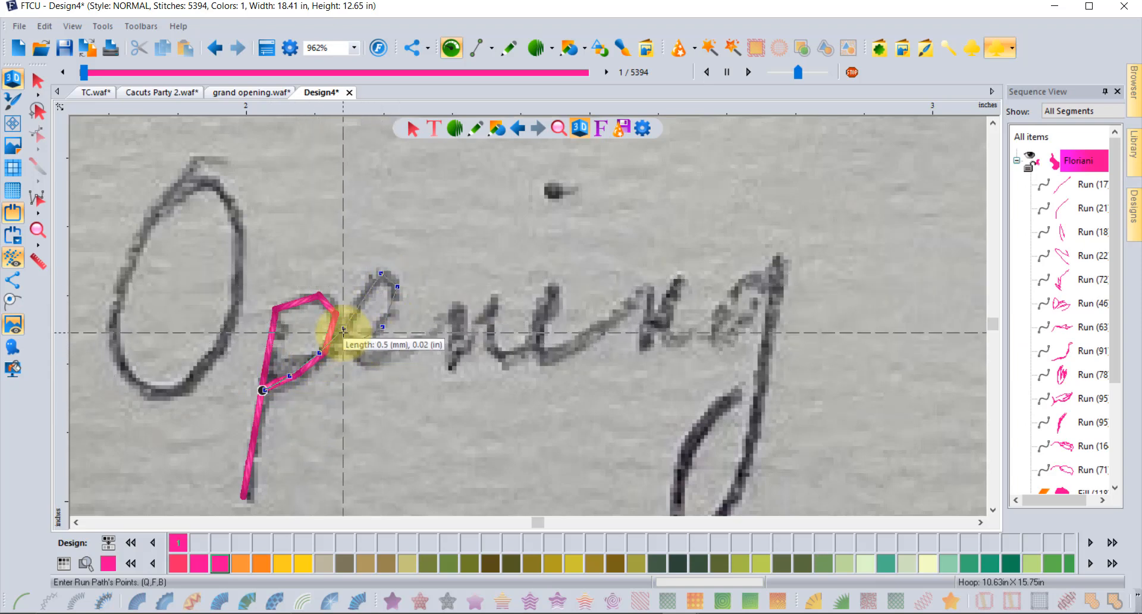
{"action": "left_click", "coordinate": [351, 345]}
{"action": "left_click", "coordinate": [363, 359]}
{"action": "left_click", "coordinate": [411, 343]}
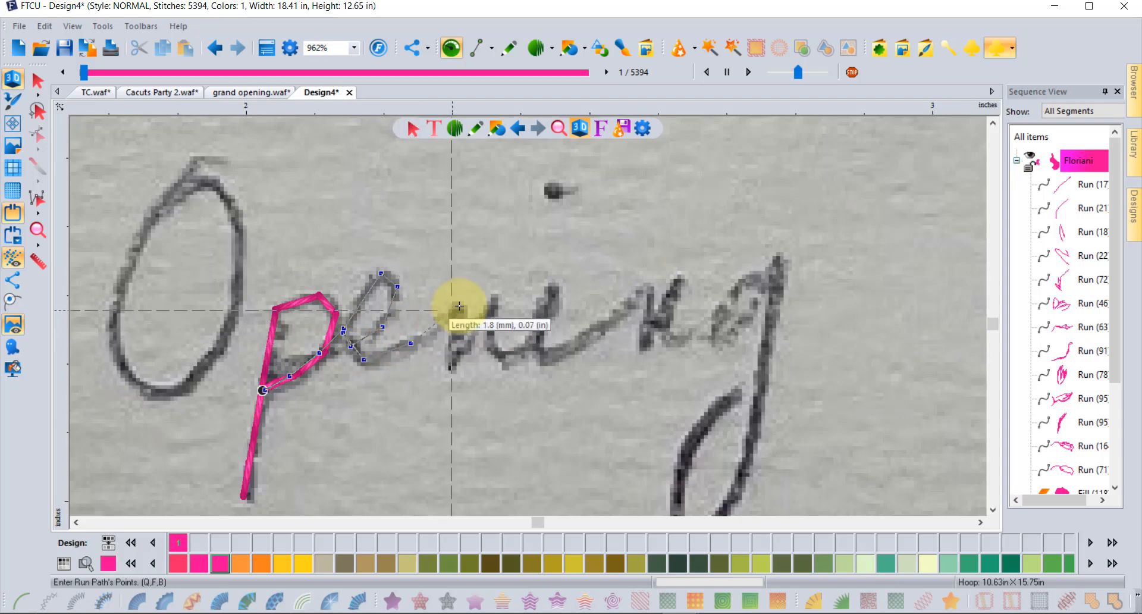
Continue the run path through the first "n" of "Opening", placing points down, up and along its strokes to the final curve
{"action": "left_click", "coordinate": [449, 366]}
{"action": "left_click", "coordinate": [463, 303]}
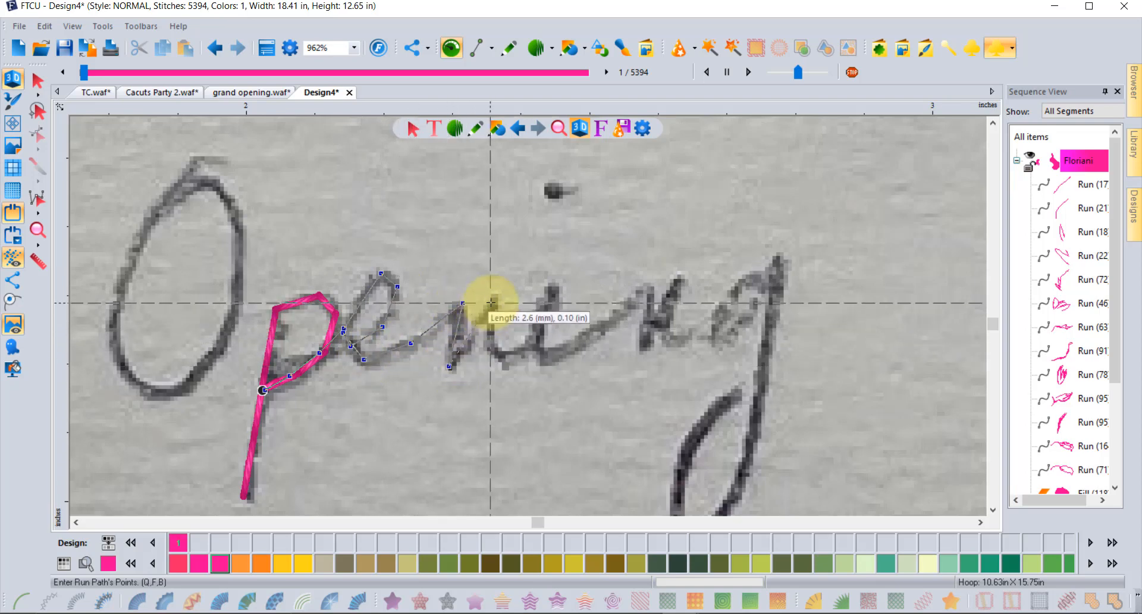
{"action": "left_click", "coordinate": [491, 302]}
{"action": "left_click", "coordinate": [491, 349]}
{"action": "left_click", "coordinate": [510, 362]}
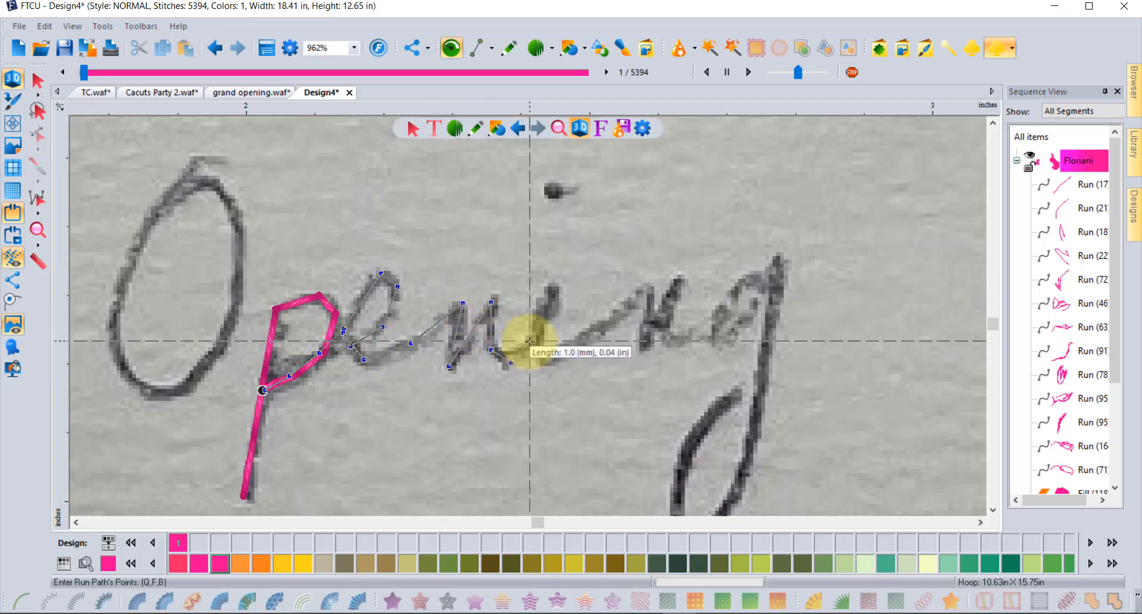
Extend the run path over the "i" of "Opening", from its tip around its base and along the connecting stroke
{"action": "left_click", "coordinate": [556, 285]}
{"action": "left_click", "coordinate": [531, 339]}
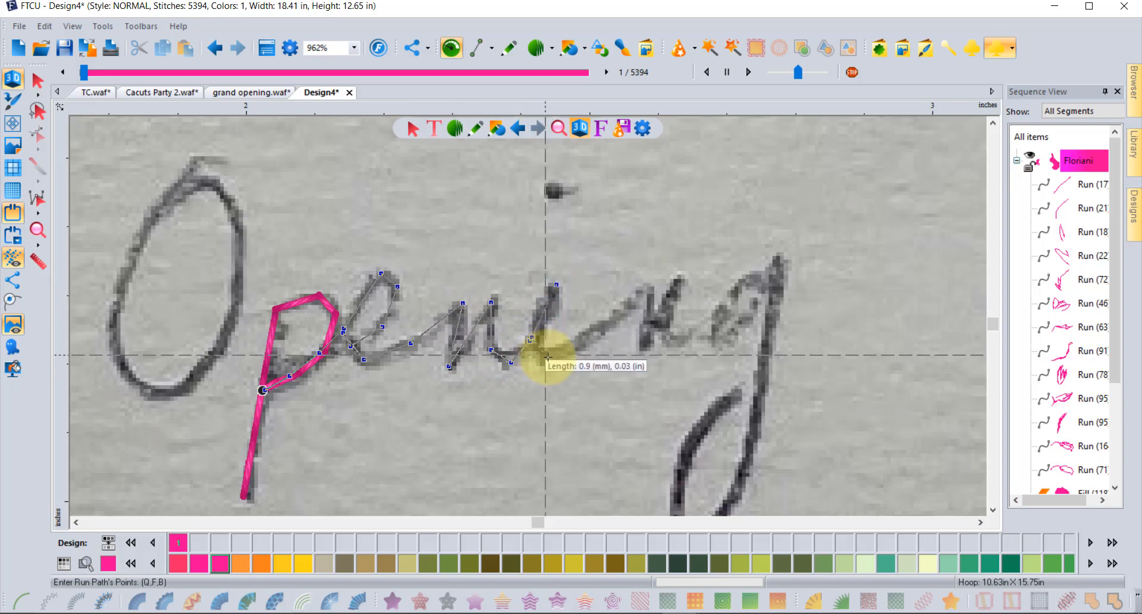
{"action": "left_click", "coordinate": [550, 359]}
{"action": "left_click", "coordinate": [596, 330]}
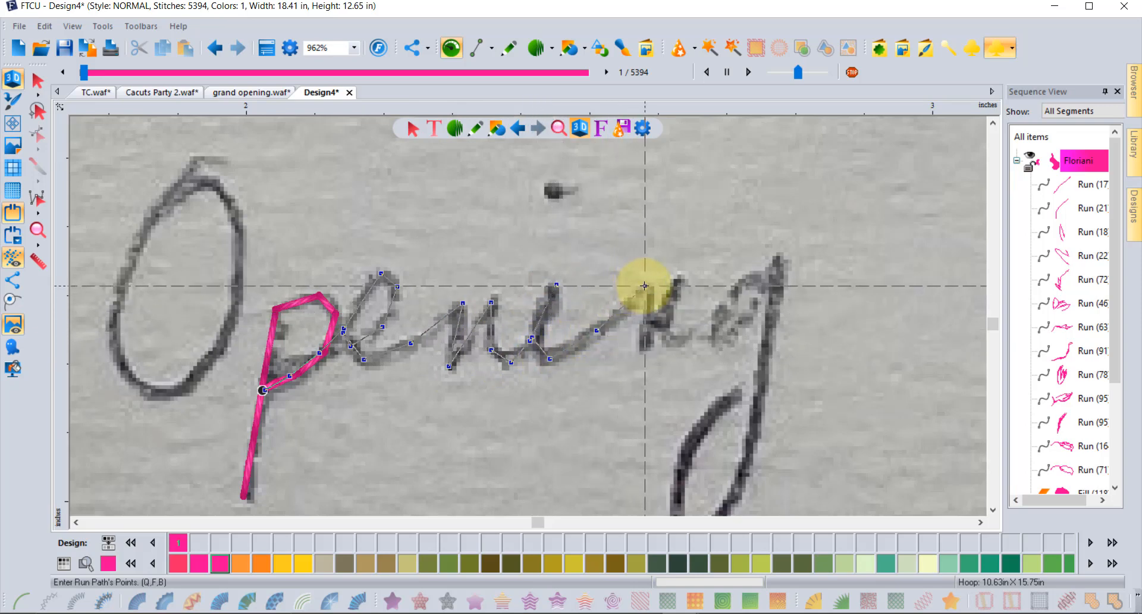
Trace the second "n" of "Opening" with run path points and carry the path to the start of the "g"
{"action": "left_click", "coordinate": [645, 286]}
{"action": "left_click", "coordinate": [641, 352]}
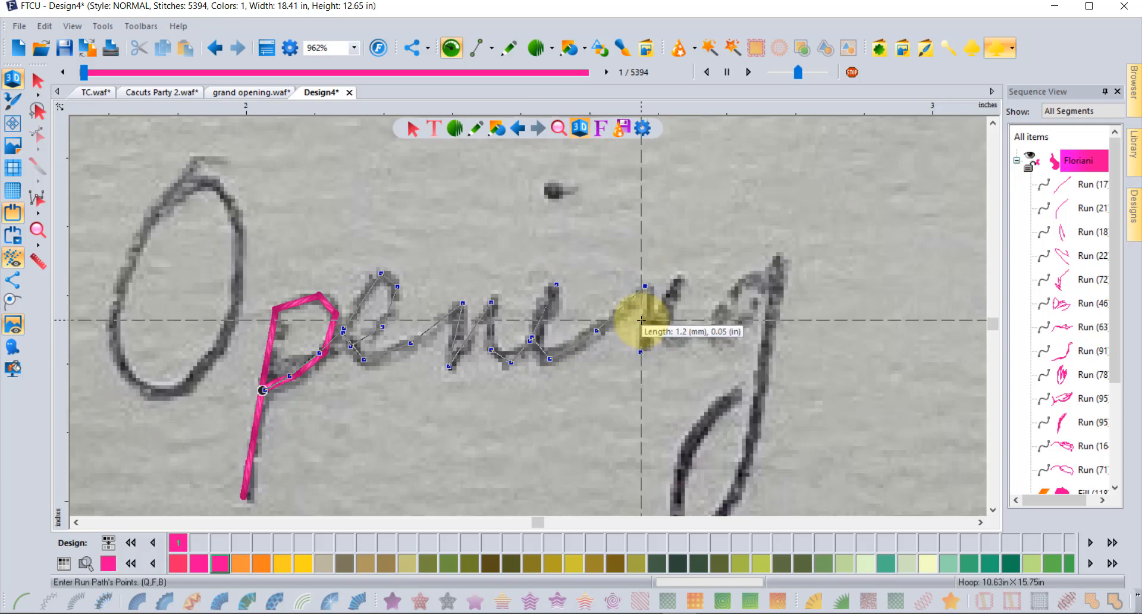
{"action": "left_click", "coordinate": [682, 276]}
{"action": "left_click", "coordinate": [639, 317]}
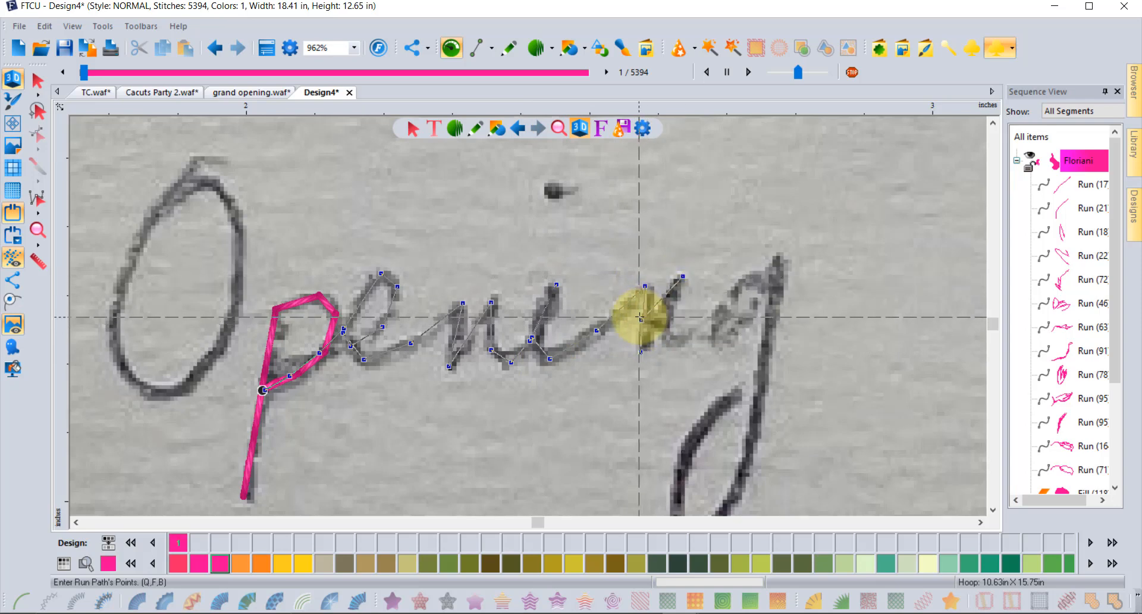
{"action": "left_click", "coordinate": [675, 343]}
{"action": "left_click", "coordinate": [715, 311]}
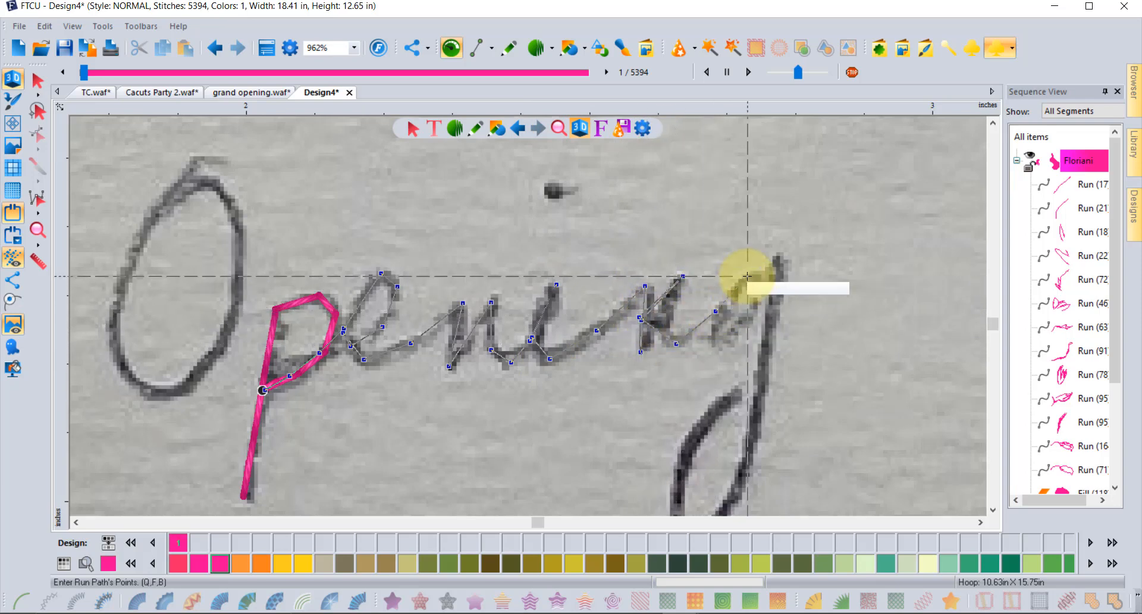
Place run path points around the bowl of the "g" and back over its top to the tip of the stem
{"action": "left_click", "coordinate": [753, 274]}
{"action": "left_click", "coordinate": [767, 285]}
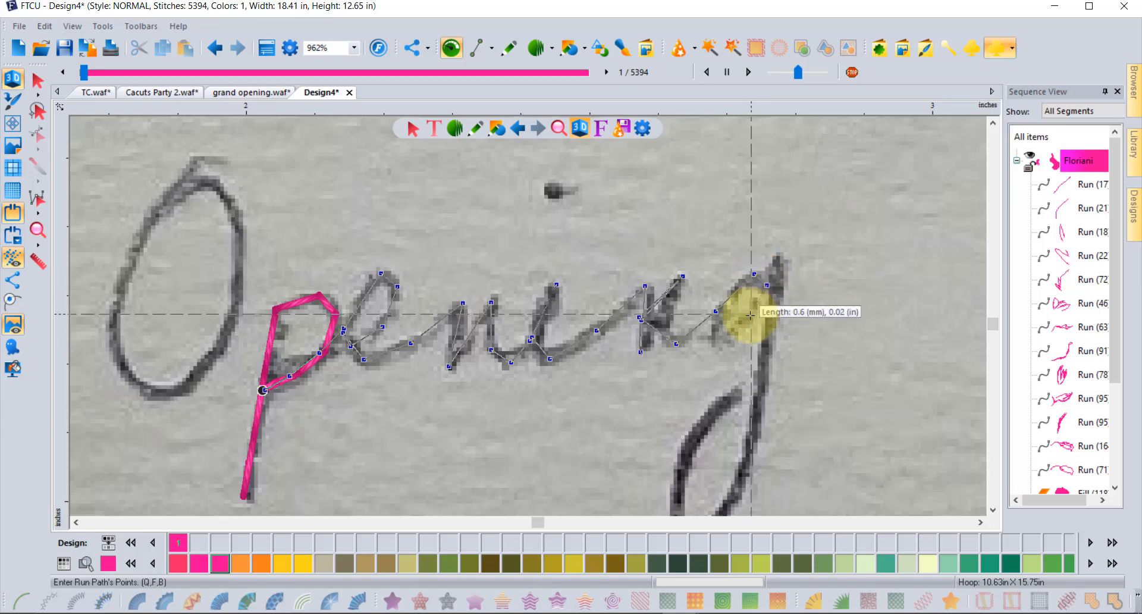
{"action": "left_click", "coordinate": [749, 319]}
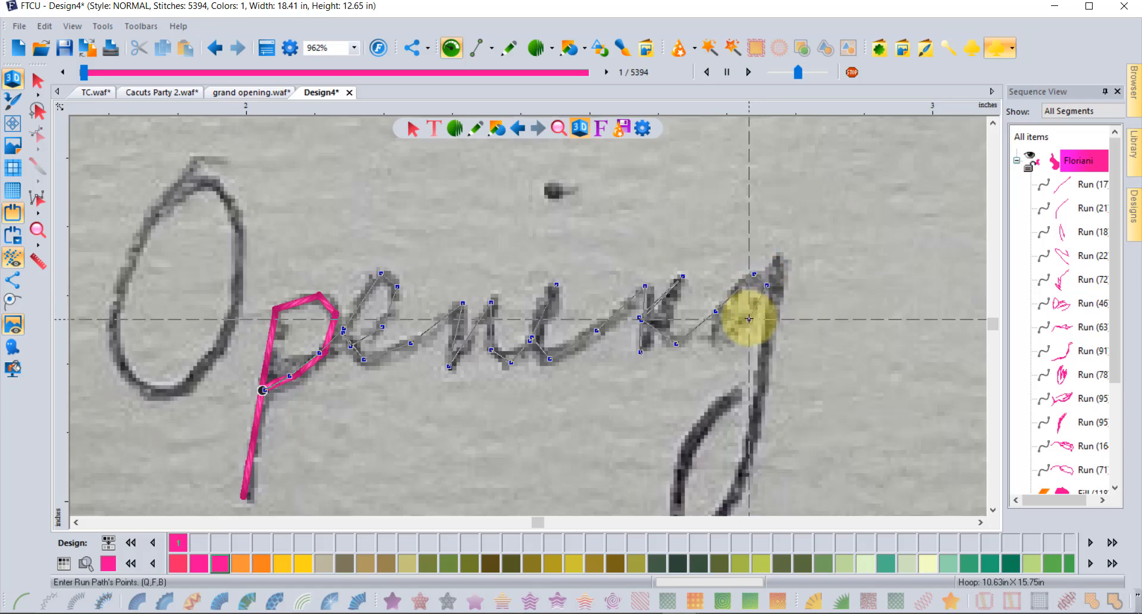
{"action": "left_click", "coordinate": [719, 343]}
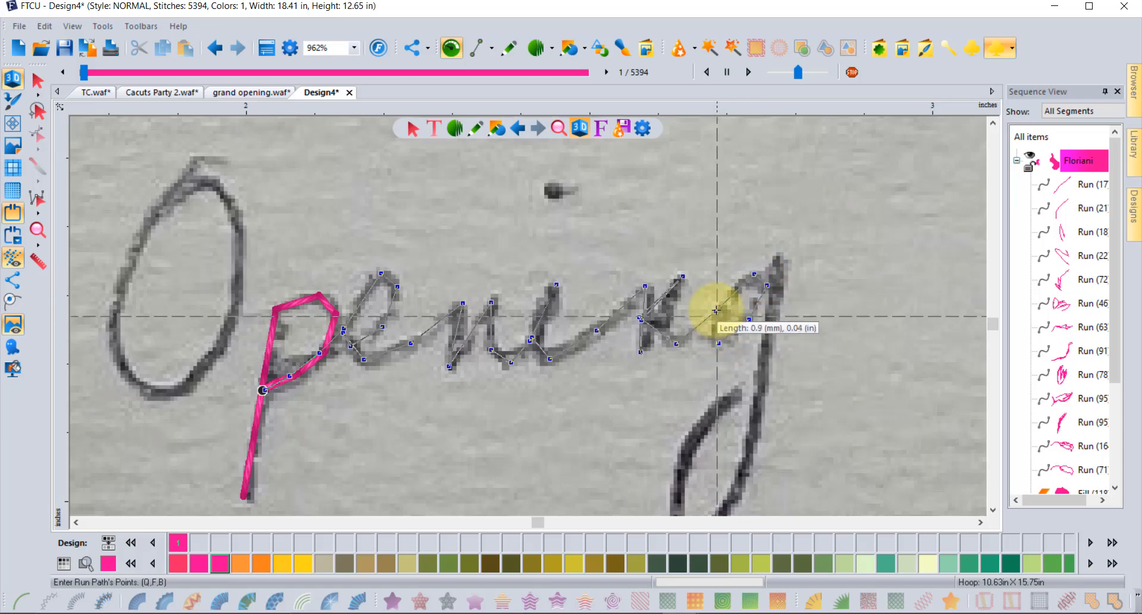
{"action": "left_click", "coordinate": [752, 273]}
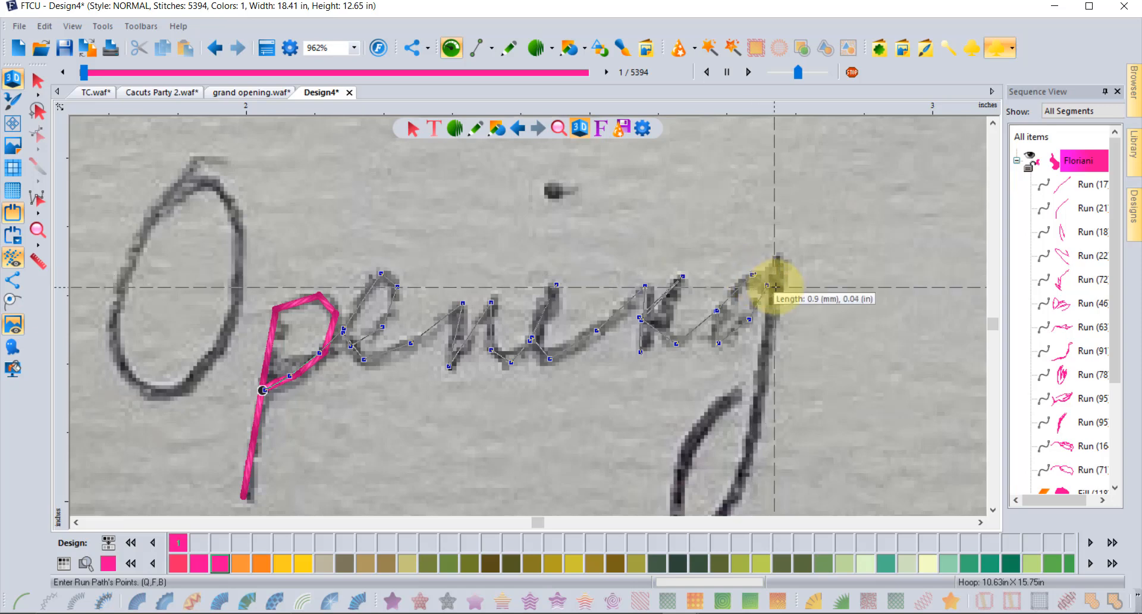
{"action": "left_click", "coordinate": [776, 287]}
{"action": "left_click", "coordinate": [781, 260]}
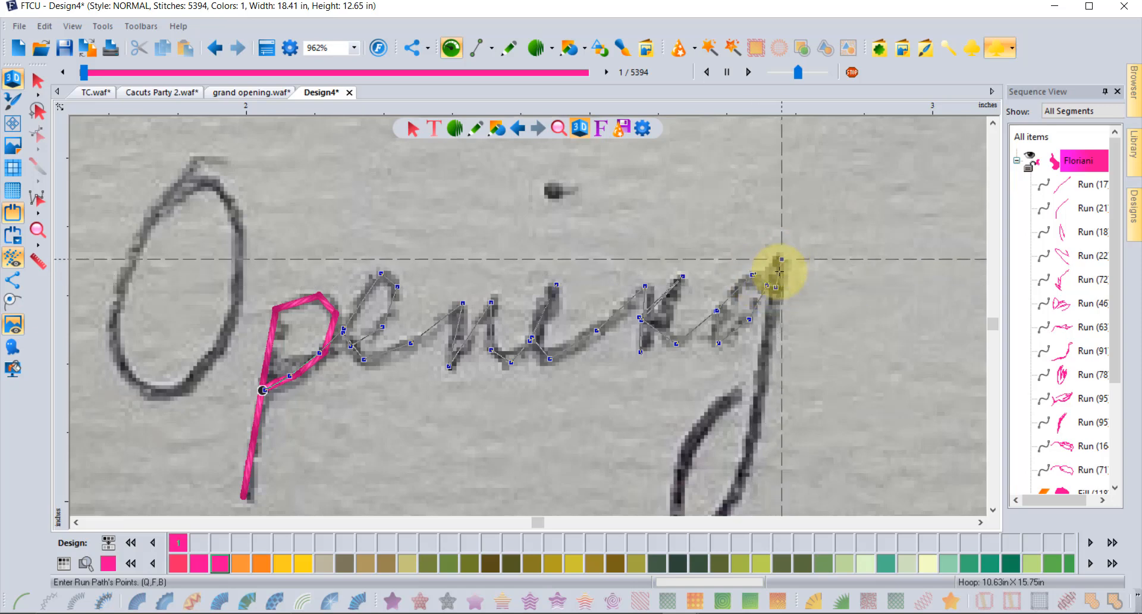
Trace the "g" stem down and around its descender loop to the inner end, and complete the run path
{"action": "left_click", "coordinate": [767, 368]}
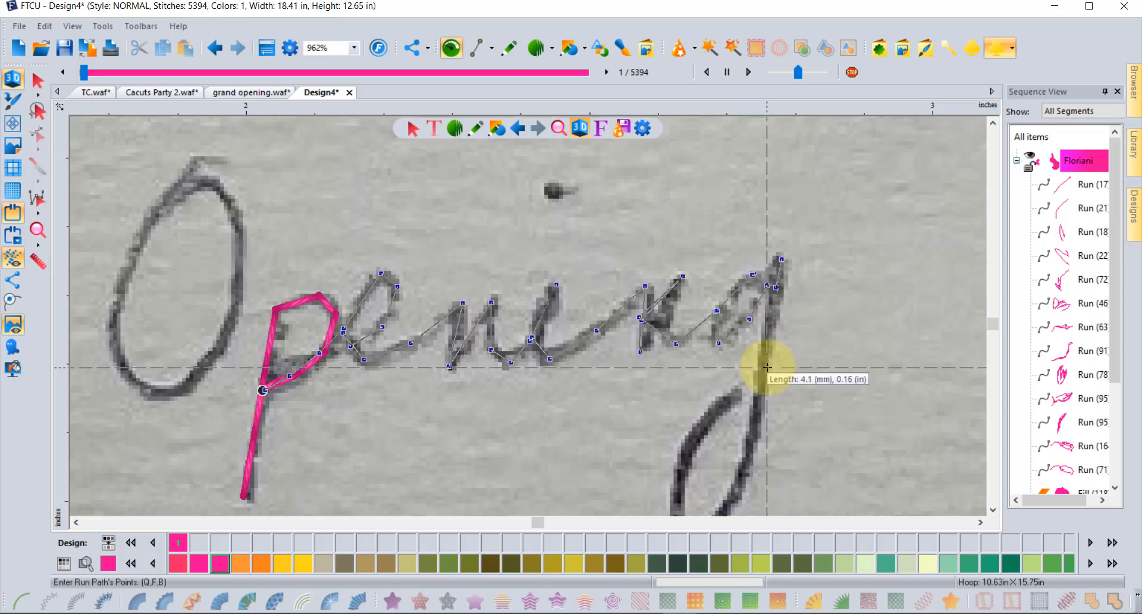
{"action": "left_click", "coordinate": [756, 439]}
{"action": "left_click", "coordinate": [742, 482]}
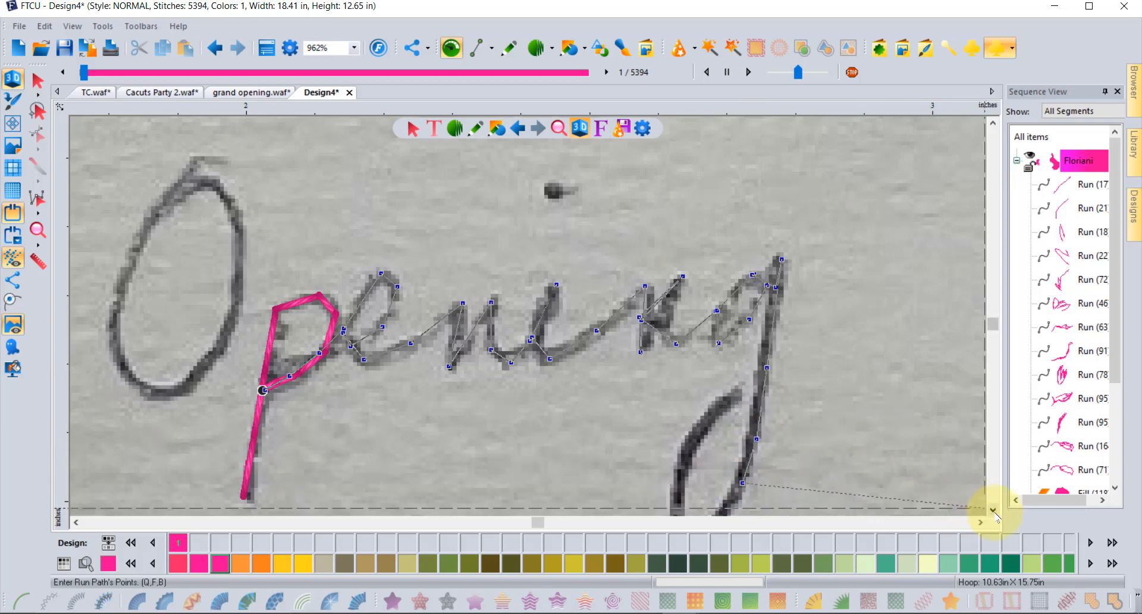
{"action": "scroll", "coordinate": [989, 504], "scroll_direction": "down", "scroll_amount": 1}
{"action": "left_click", "coordinate": [713, 490]}
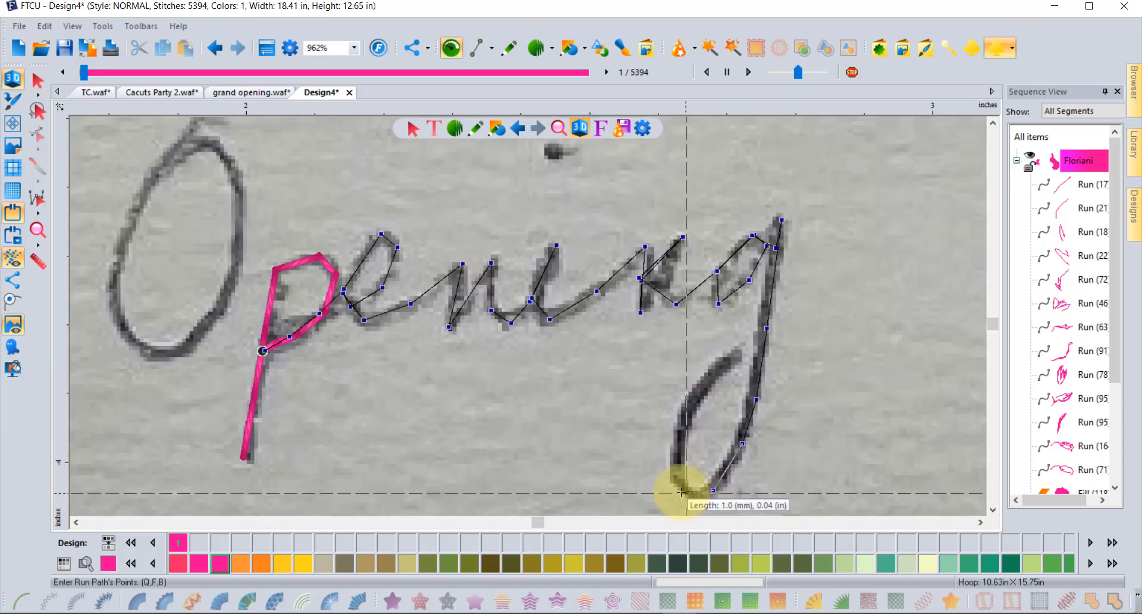
{"action": "left_click", "coordinate": [680, 490]}
{"action": "left_click", "coordinate": [672, 461]}
{"action": "left_click", "coordinate": [676, 410]}
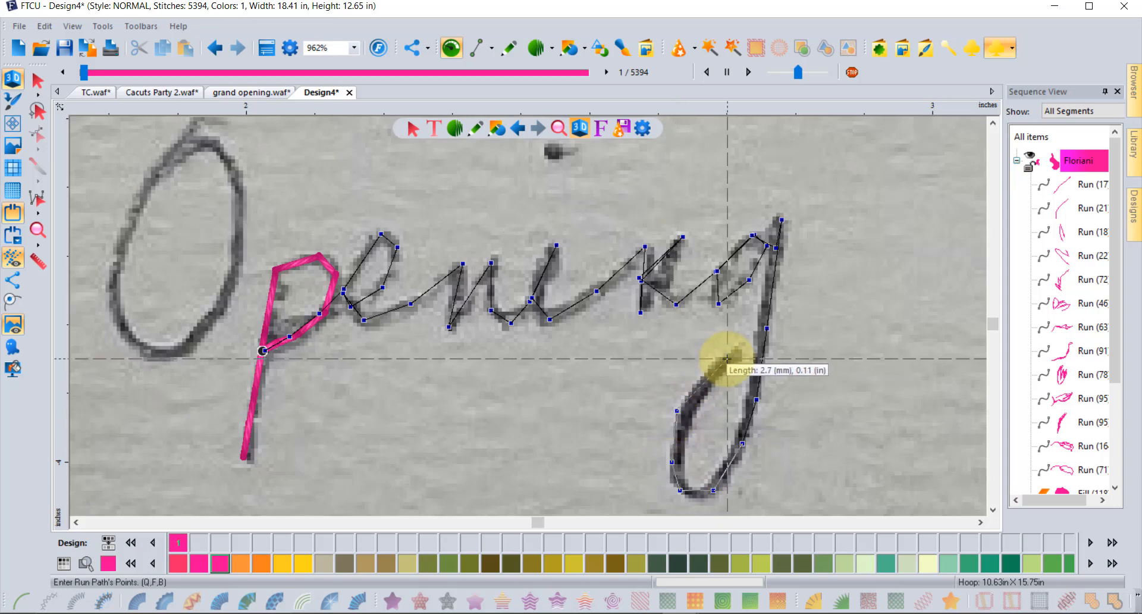
{"action": "left_click", "coordinate": [727, 358]}
{"action": "key", "text": "Return"}
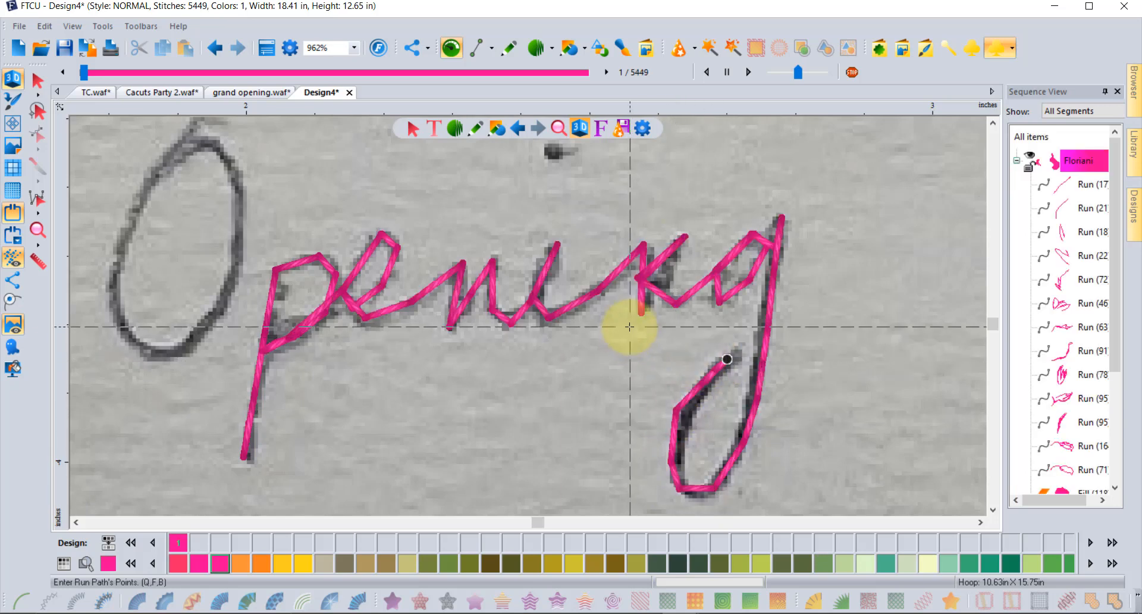
Digitize a four-point zigzag Run path in the blank area between the descenders of the "p" and "g"
{"action": "left_click", "coordinate": [583, 369]}
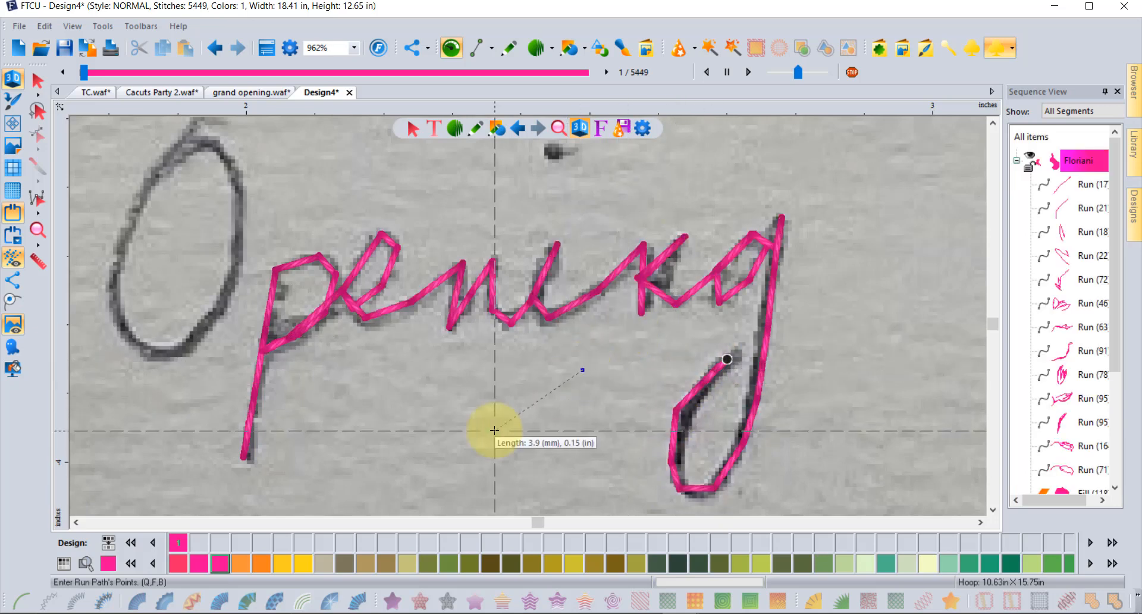
{"action": "left_click", "coordinate": [495, 430]}
{"action": "left_click", "coordinate": [428, 412]}
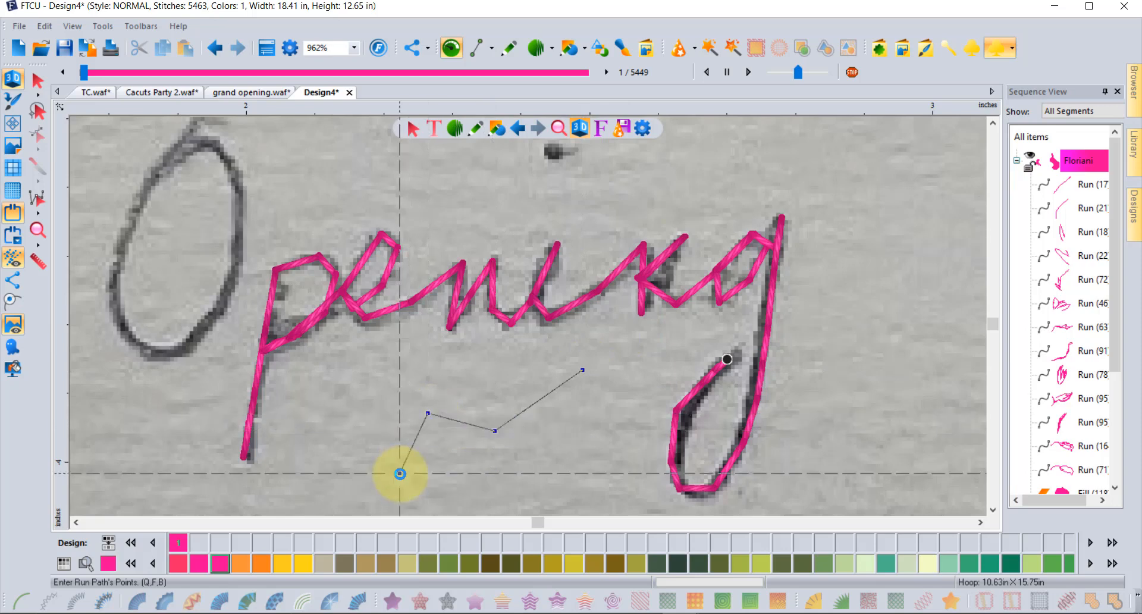
{"action": "left_click", "coordinate": [400, 473]}
{"action": "key", "text": "Return"}
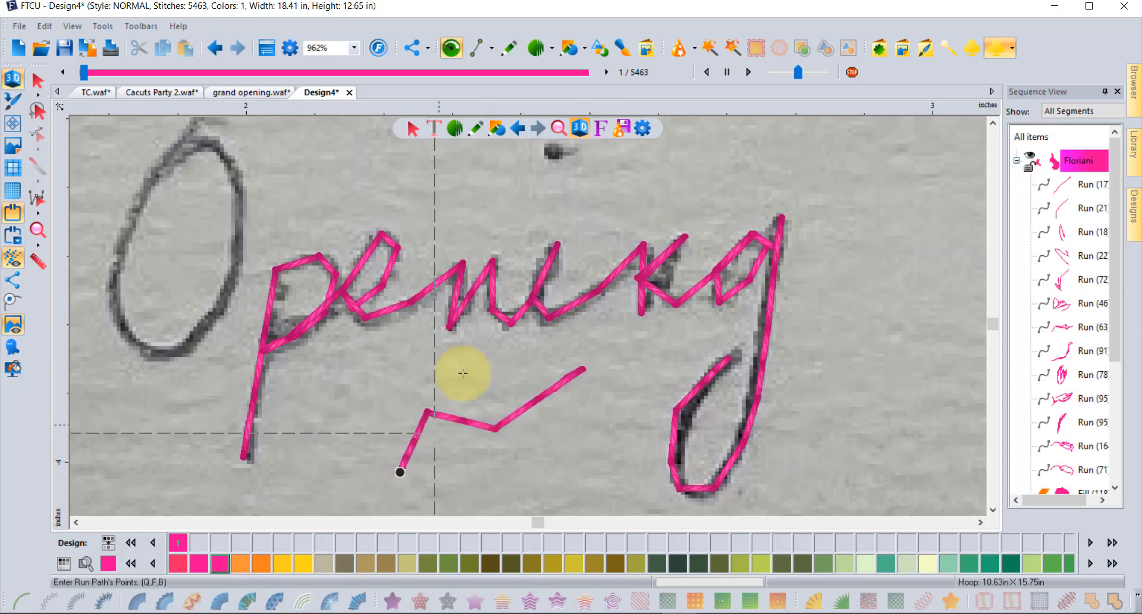
Draw a similar freehand run line with Sketchbook just below the zigzag, about 0.30 in wide and 0.17 in high
{"action": "left_click", "coordinate": [625, 55]}
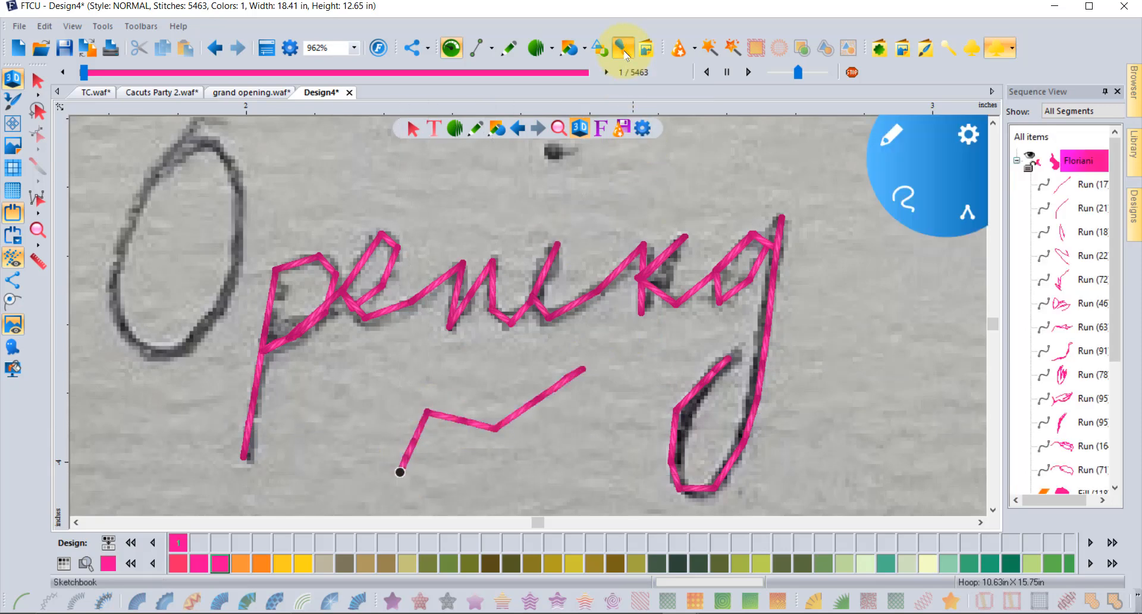
{"action": "left_click", "coordinate": [897, 138]}
{"action": "left_click", "coordinate": [971, 249]}
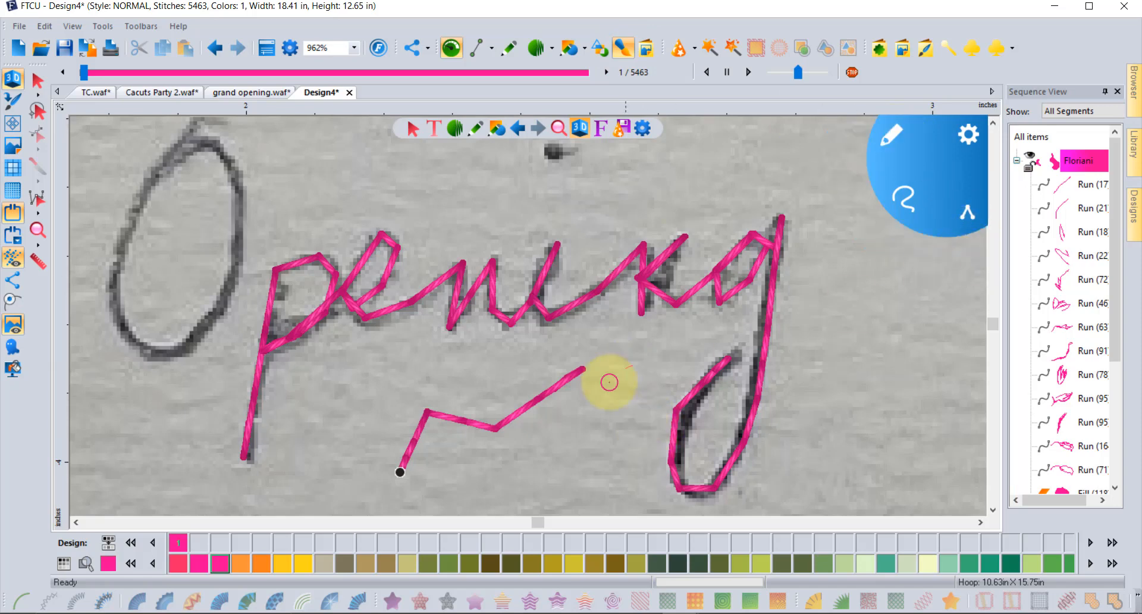
{"action": "mouse_move", "coordinate": [609, 382]}
{"action": "left_mouse_down"}
{"action": "mouse_move", "coordinate": [528, 448]}
{"action": "mouse_move", "coordinate": [452, 440]}
{"action": "mouse_move", "coordinate": [425, 481]}
{"action": "left_mouse_up"}
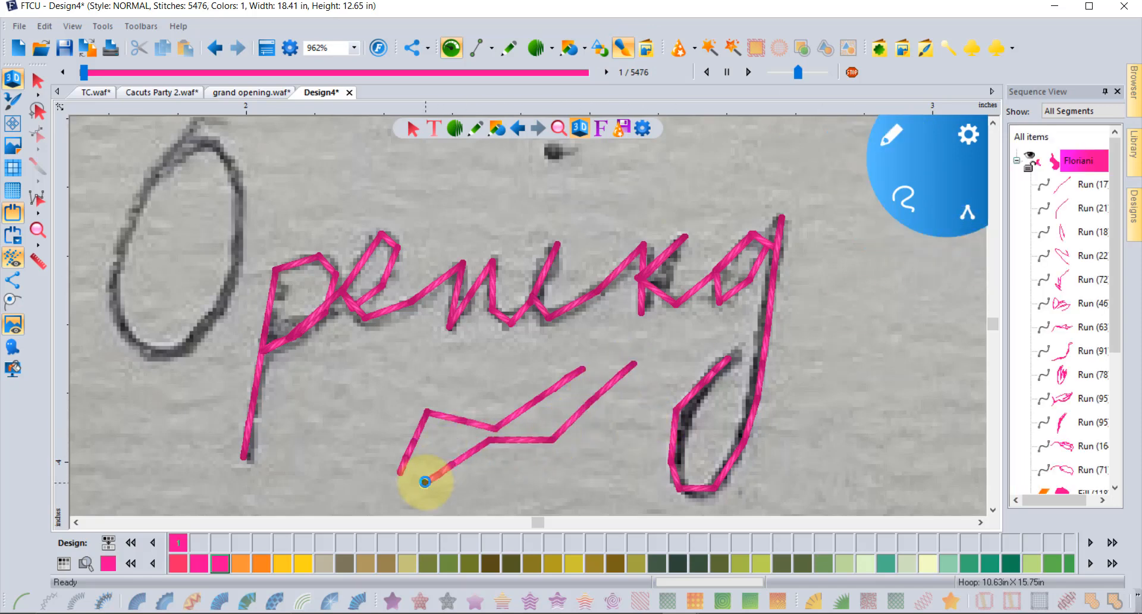
Delete the two sample lines beneath "Opening" and clear the selection
{"action": "left_click", "coordinate": [38, 80]}
{"action": "scroll", "coordinate": [540, 345], "scroll_direction": "down", "scroll_amount": 1}
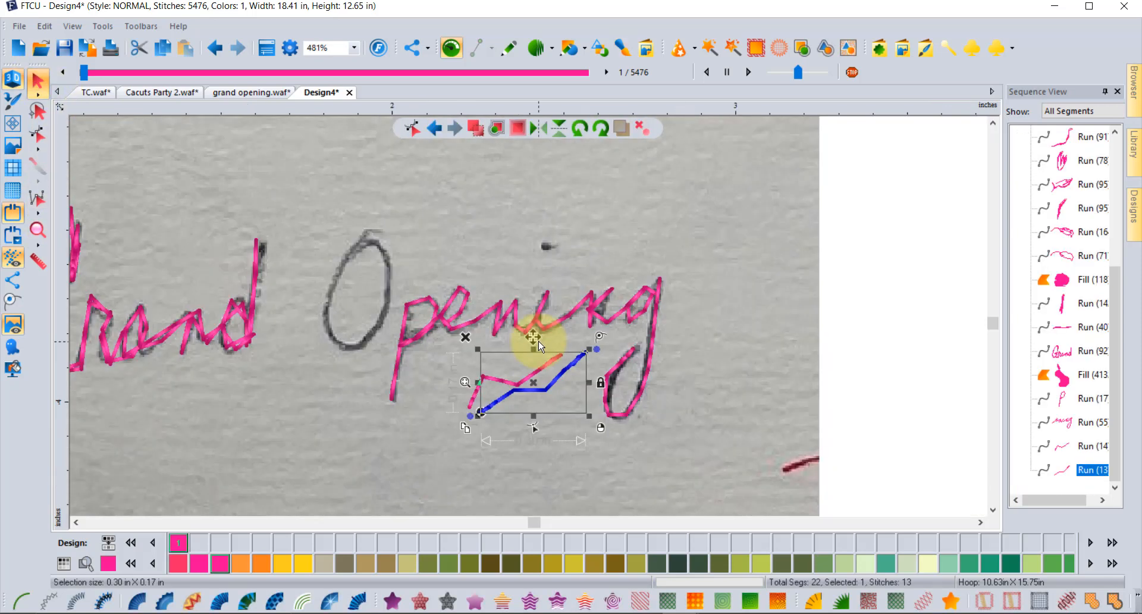
{"action": "scroll", "coordinate": [540, 345], "scroll_direction": "down", "scroll_amount": 1}
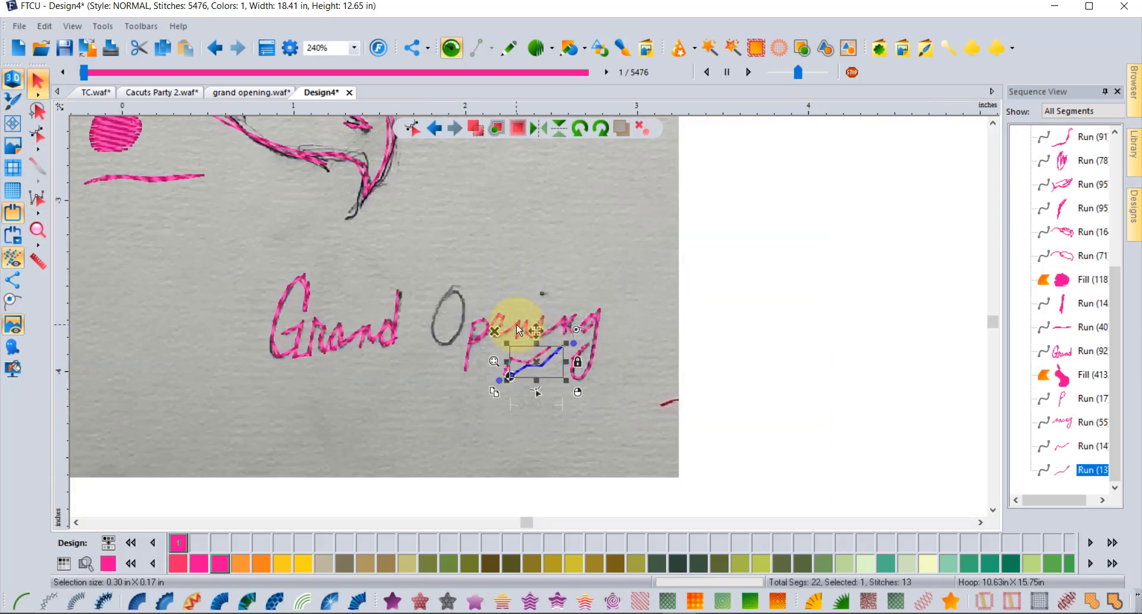
{"action": "key", "text": "Delete"}
{"action": "key", "text": "Delete"}
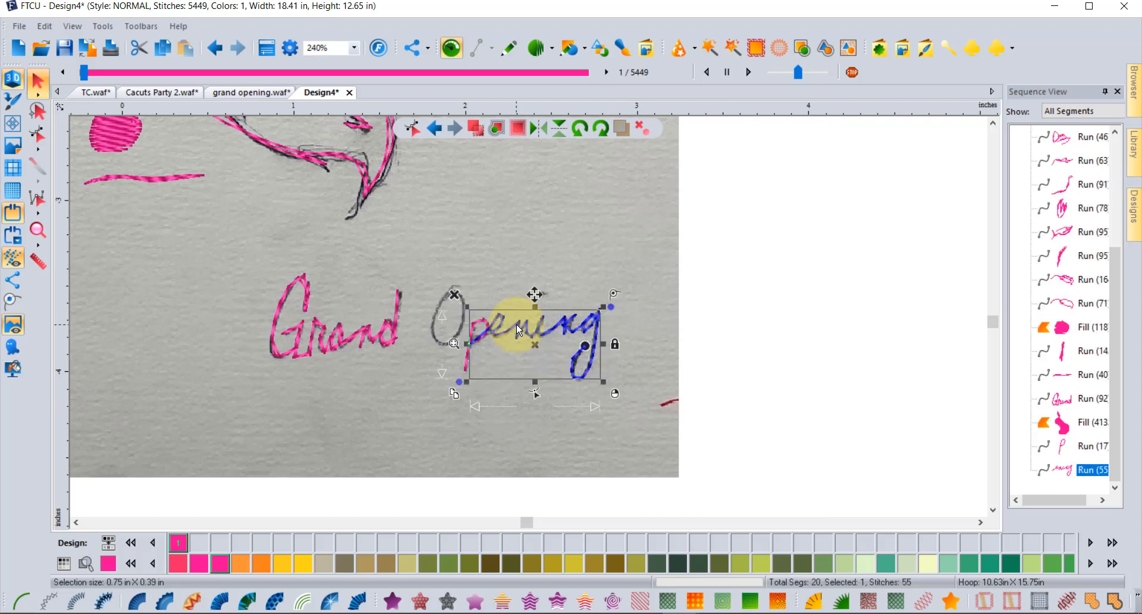
{"action": "left_click", "coordinate": [654, 277]}
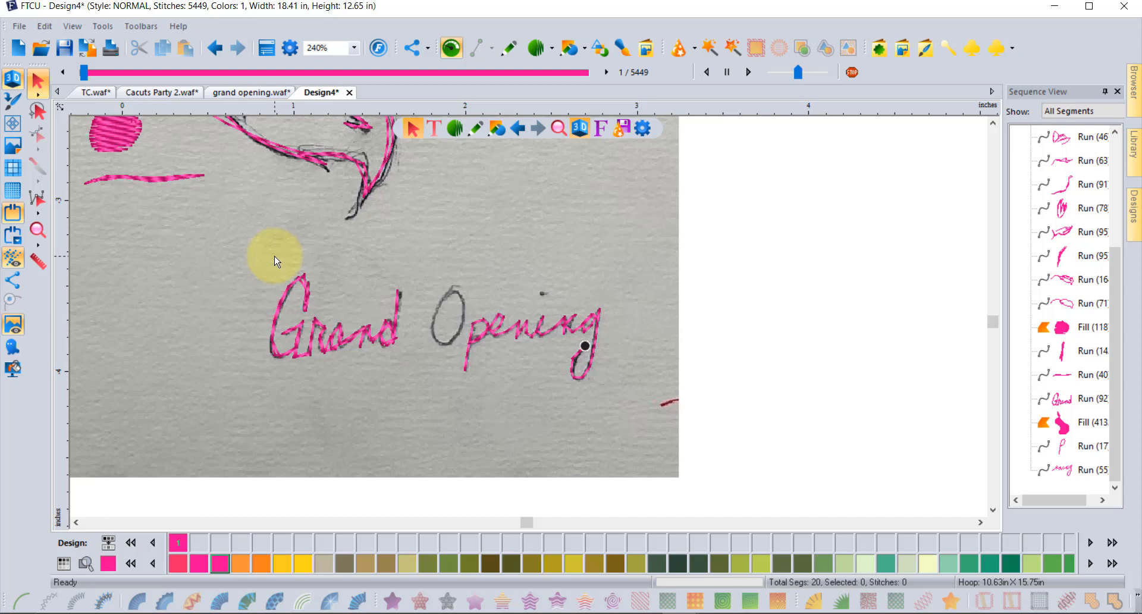
Review the whole Design4 layout, and switch to the grand opening design to examine the finished rose bloom's stitching up close
{"action": "left_click", "coordinate": [36, 232]}
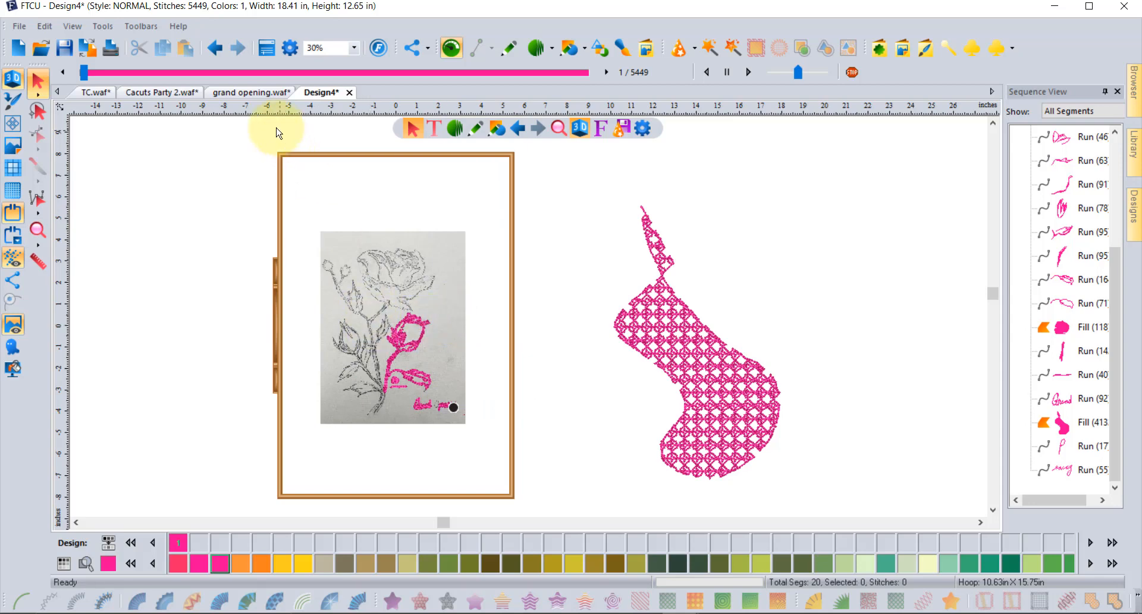
{"action": "left_click", "coordinate": [252, 92]}
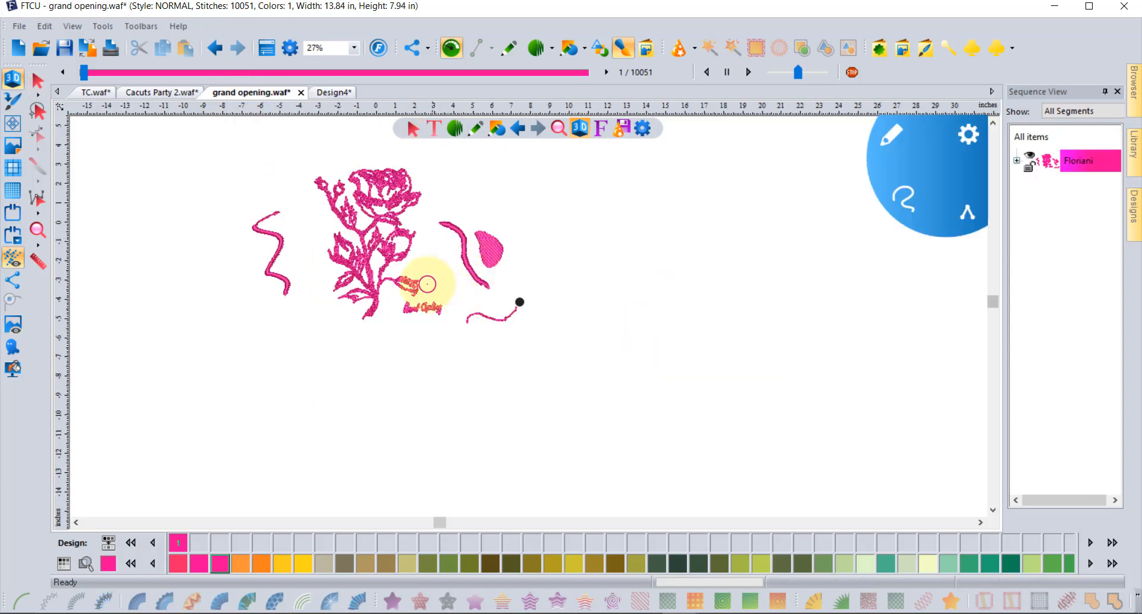
{"action": "left_click", "coordinate": [38, 228]}
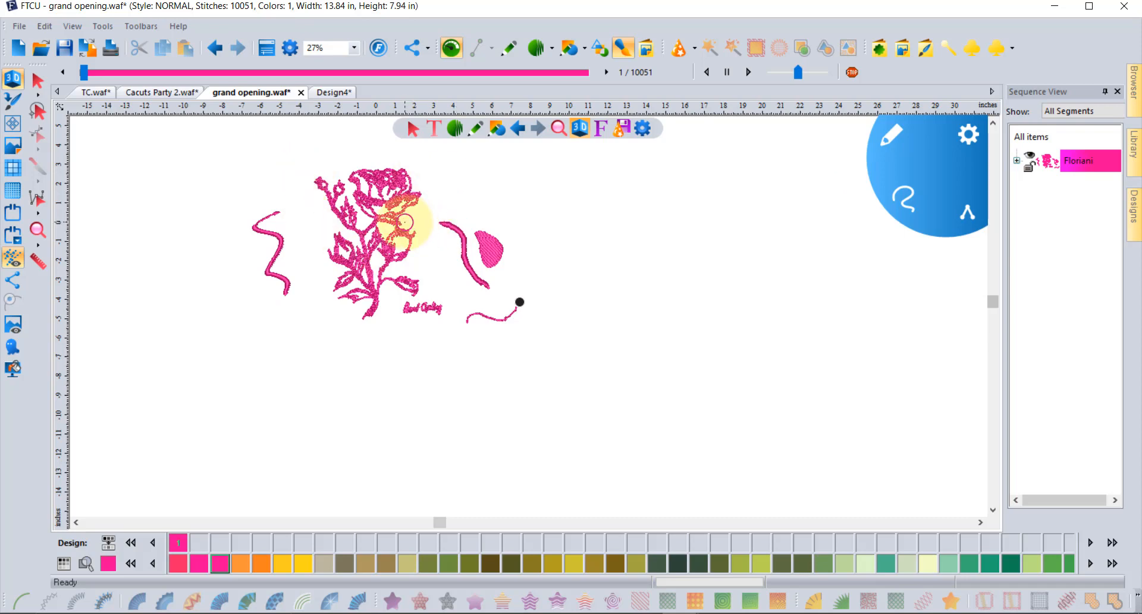
{"action": "left_click", "coordinate": [384, 176]}
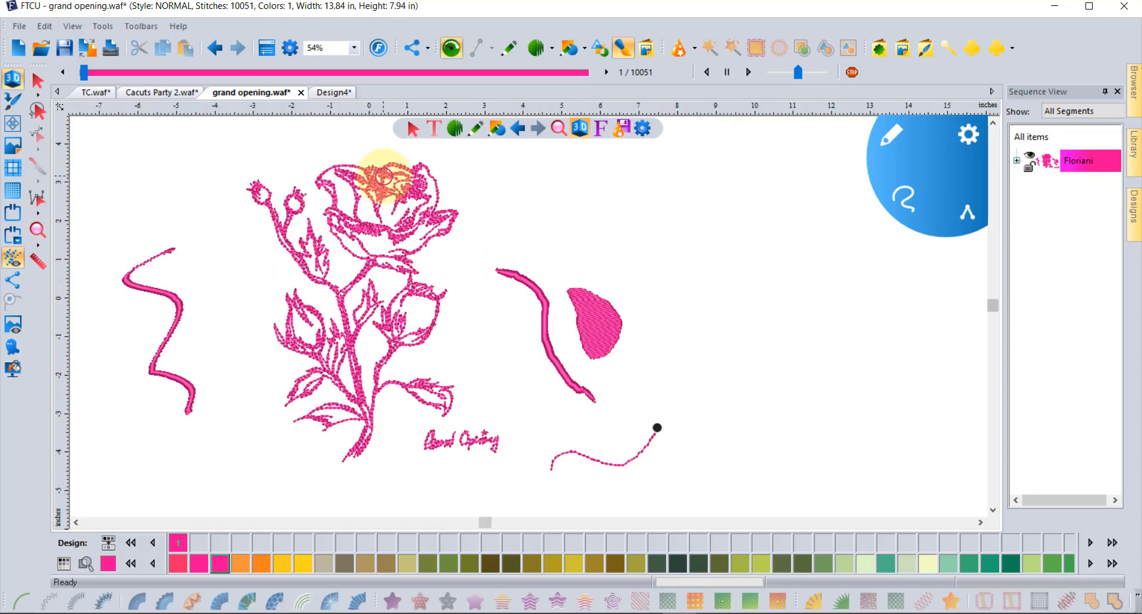
{"action": "left_click", "coordinate": [384, 177]}
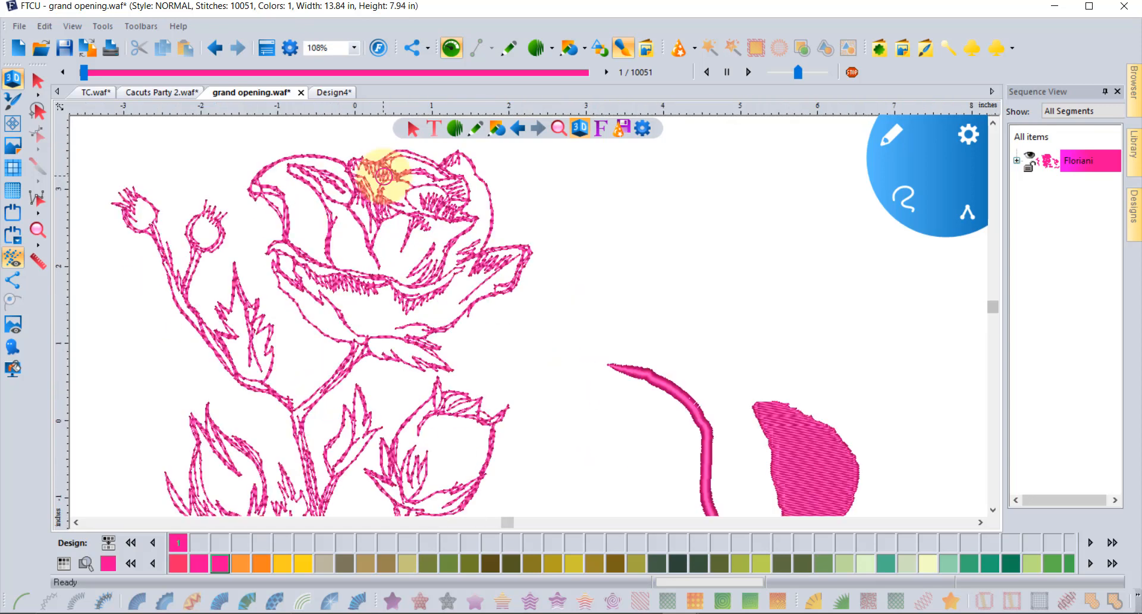